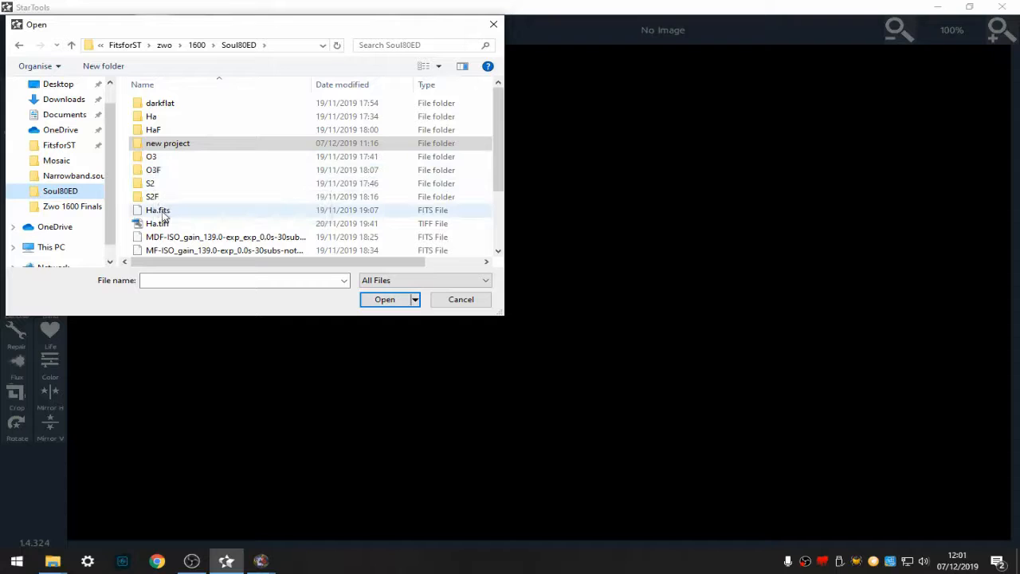
Step: Open Ha.fits and declare its data as linear, Bayered and not white balanced
left_click(160, 210)
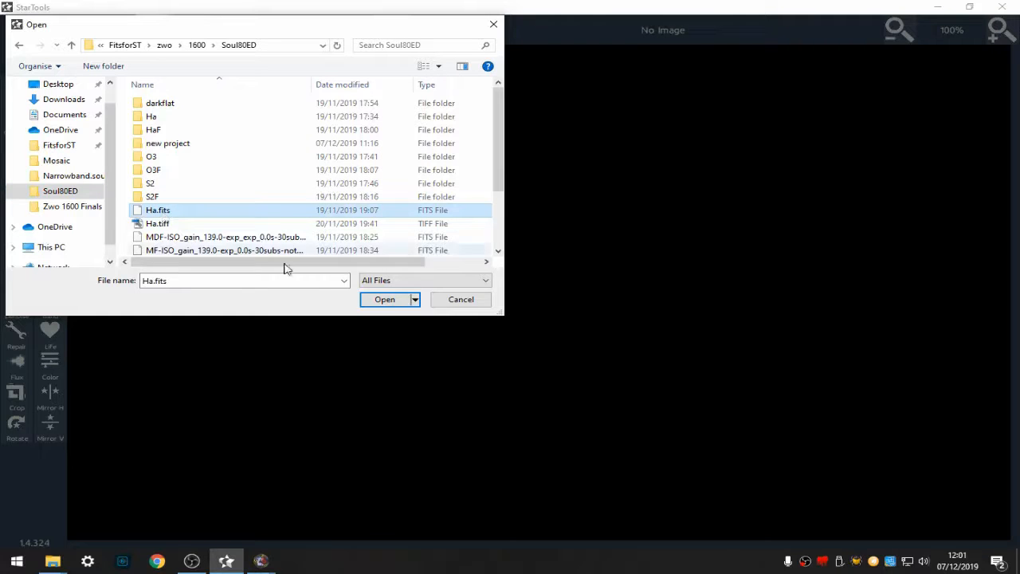
left_click(393, 303)
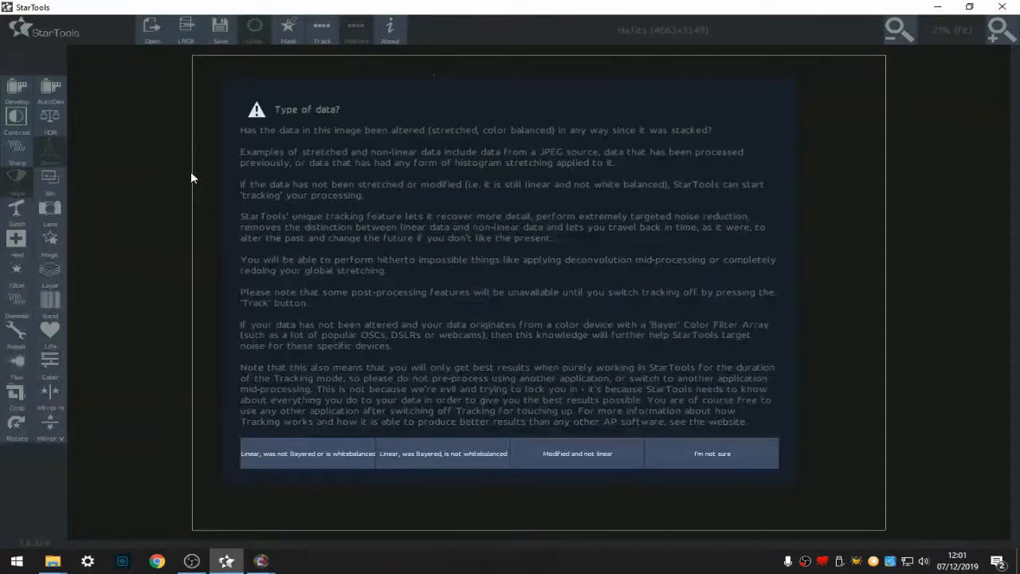
left_click(435, 454)
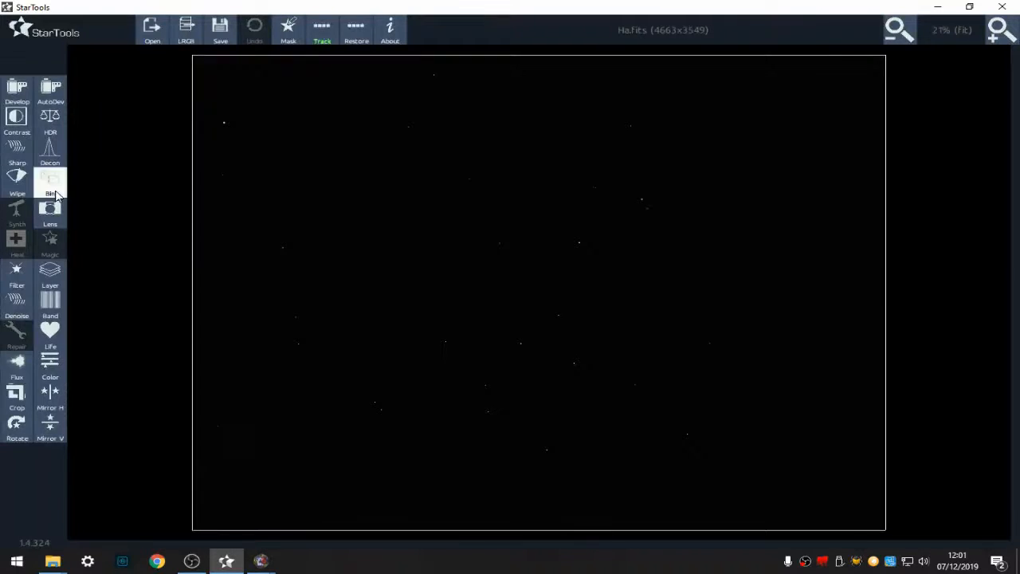
Step: Bin the Ha image with the 35% preset and keep the result
left_click(53, 190)
left_click(186, 36)
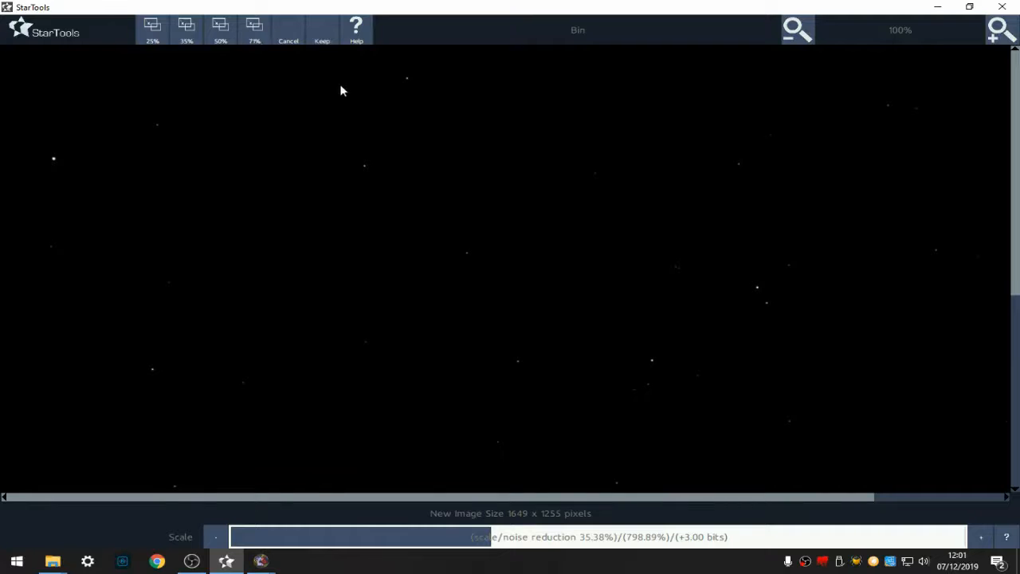
left_click(322, 38)
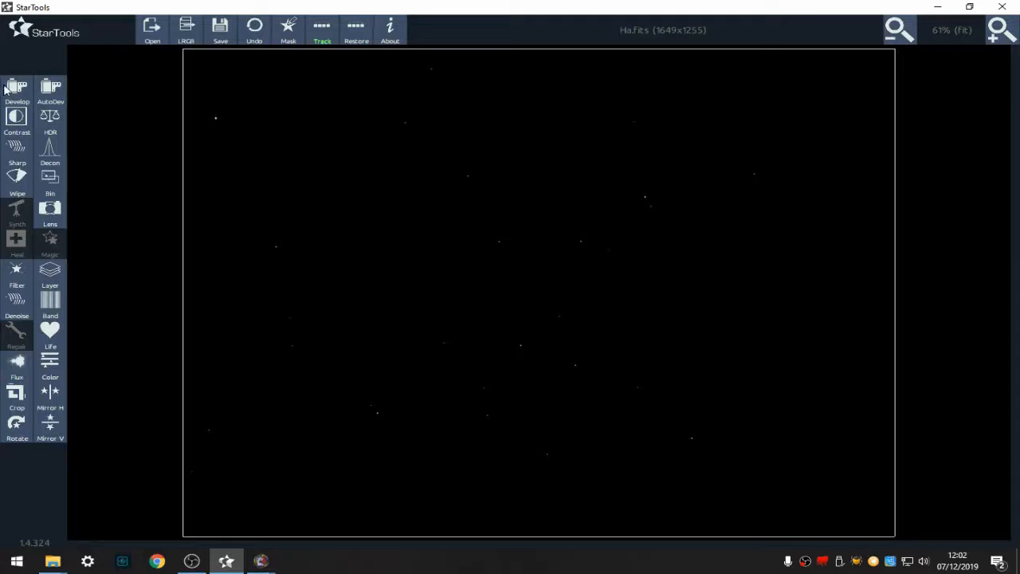
Step: Develop the Ha image with Digital Development at 91.78 % and keep the stretch
left_click(18, 89)
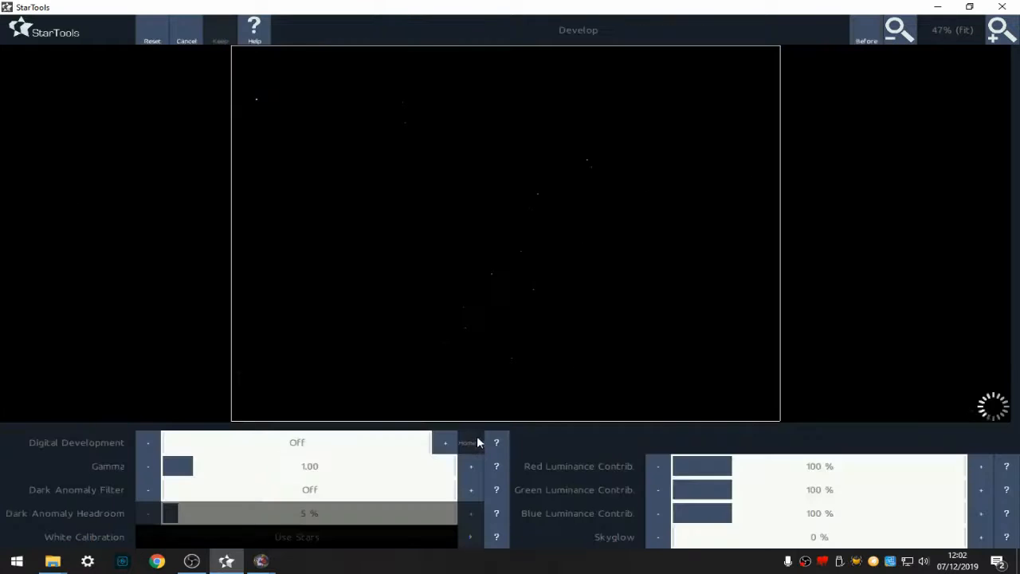
left_click(405, 444)
left_click(409, 443)
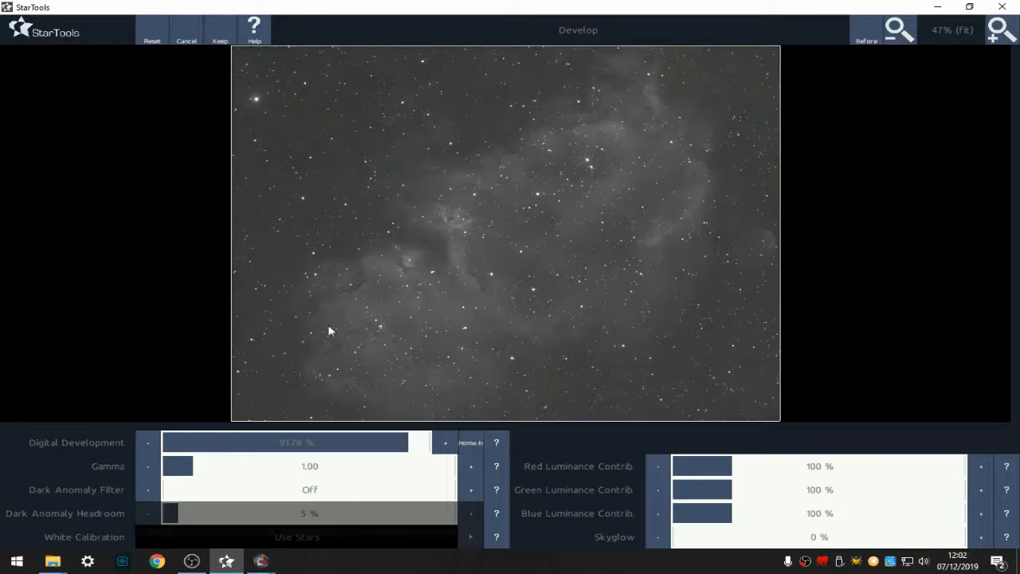
left_click(218, 33)
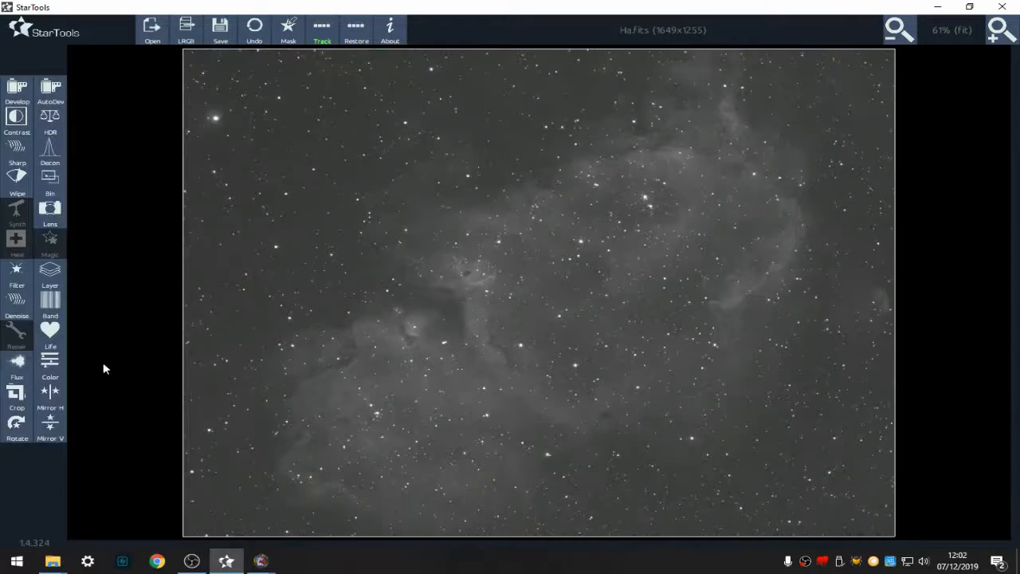
Step: Crop the Ha image to 1510 x 1218 pixels, with X1 123, X2 1633, Y1 19 and Y2 1237
left_click(16, 394)
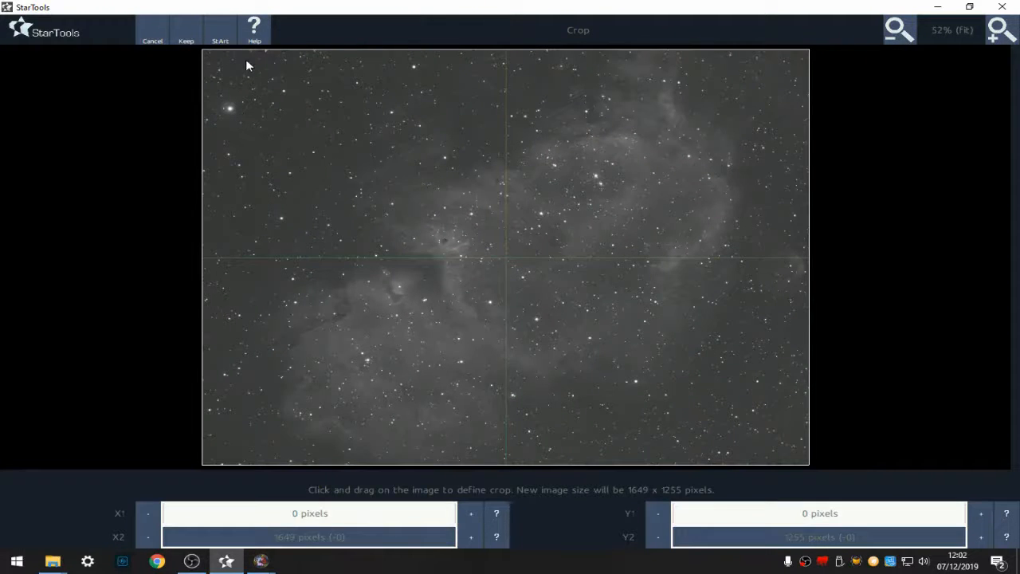
left_click_drag(247, 53, 803, 457)
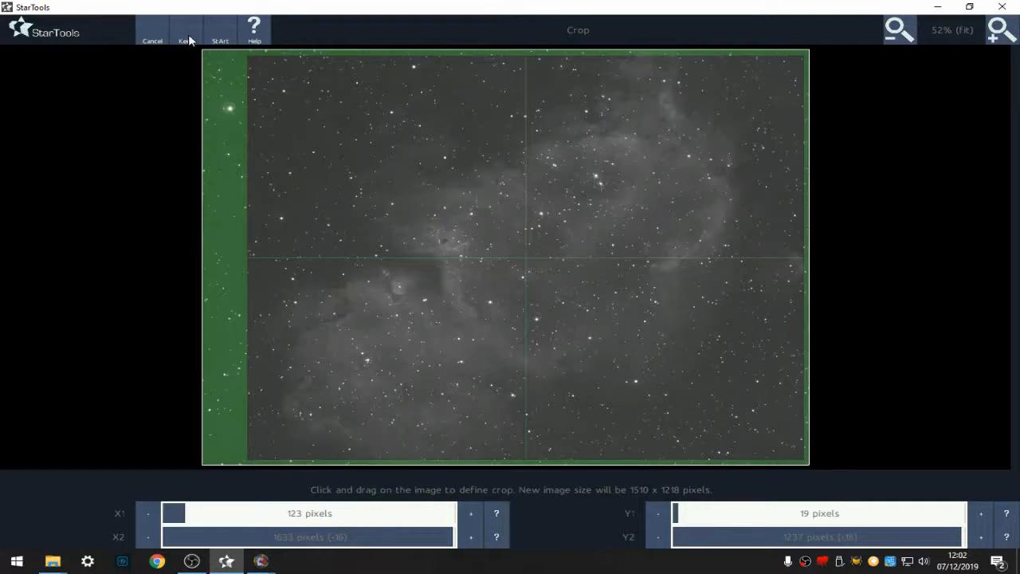
left_click(188, 36)
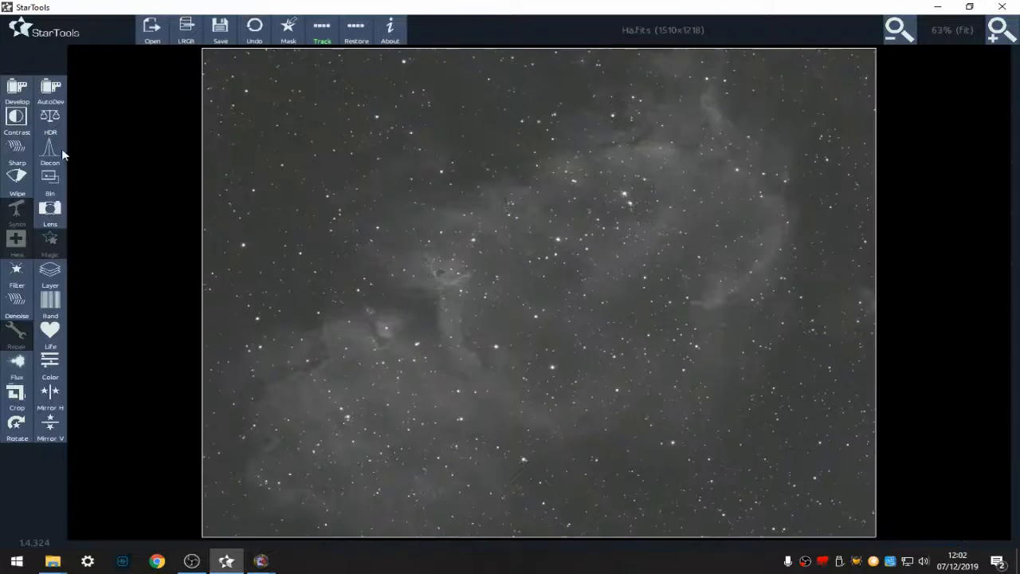
Step: Run Wipe on the cropped Ha image with Temporary AutoDev set to Yes
left_click(26, 181)
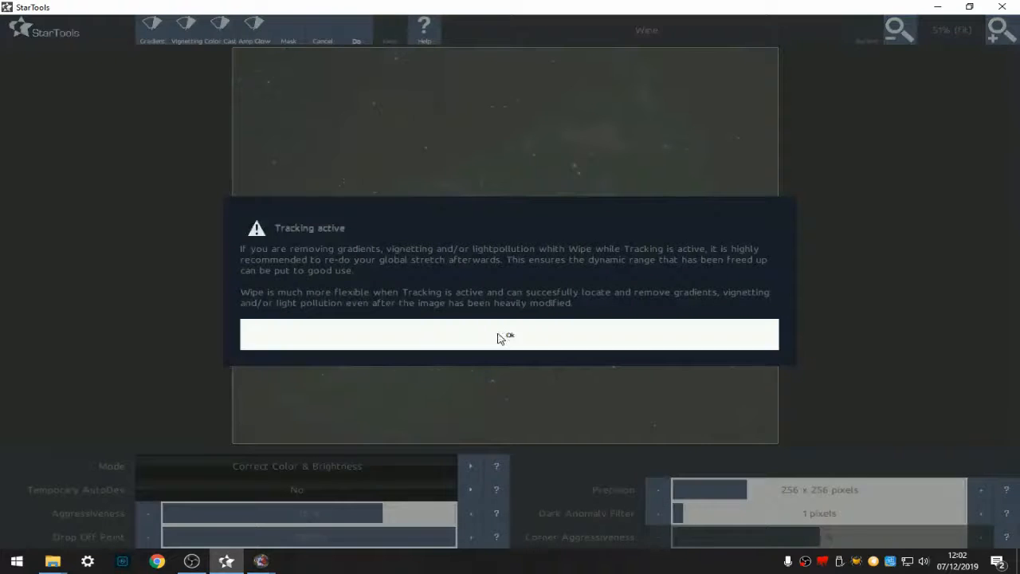
left_click(502, 335)
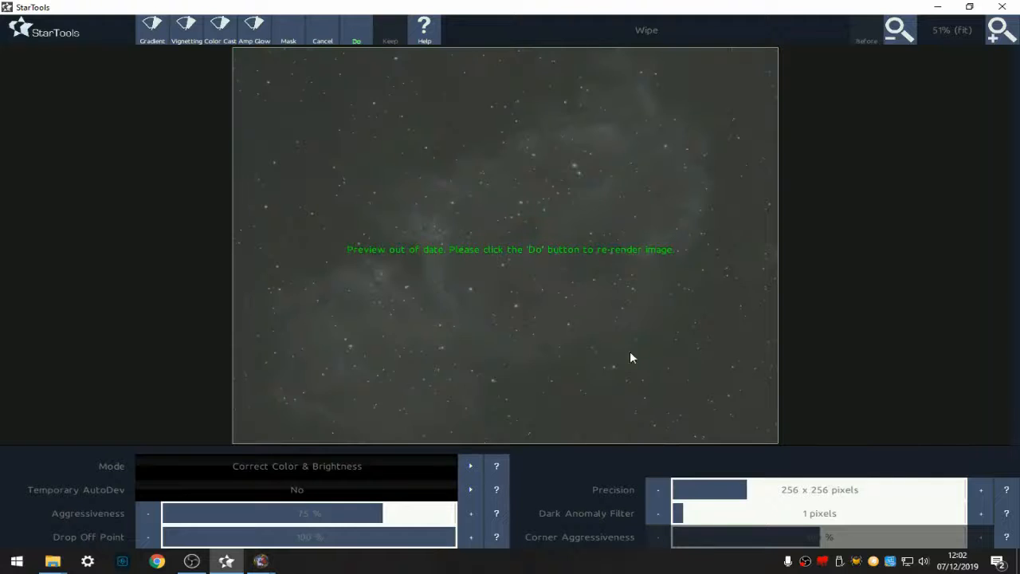
left_click(469, 489)
left_click(356, 38)
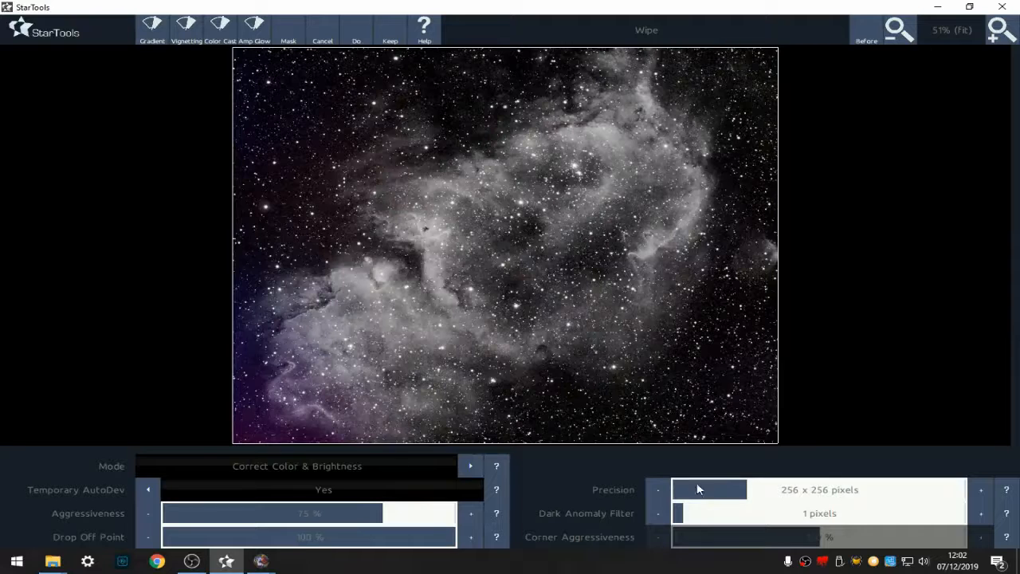
Step: Set Wipe's Dark Anomaly Filter to 3 pixels, re-render the image and keep the result
left_click(982, 514)
left_click(982, 514)
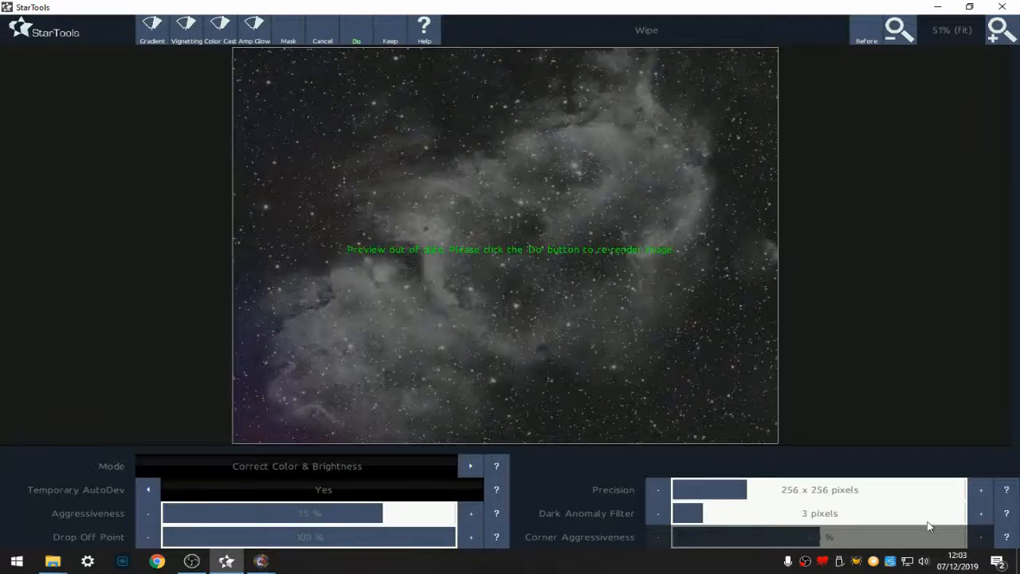
left_click(357, 32)
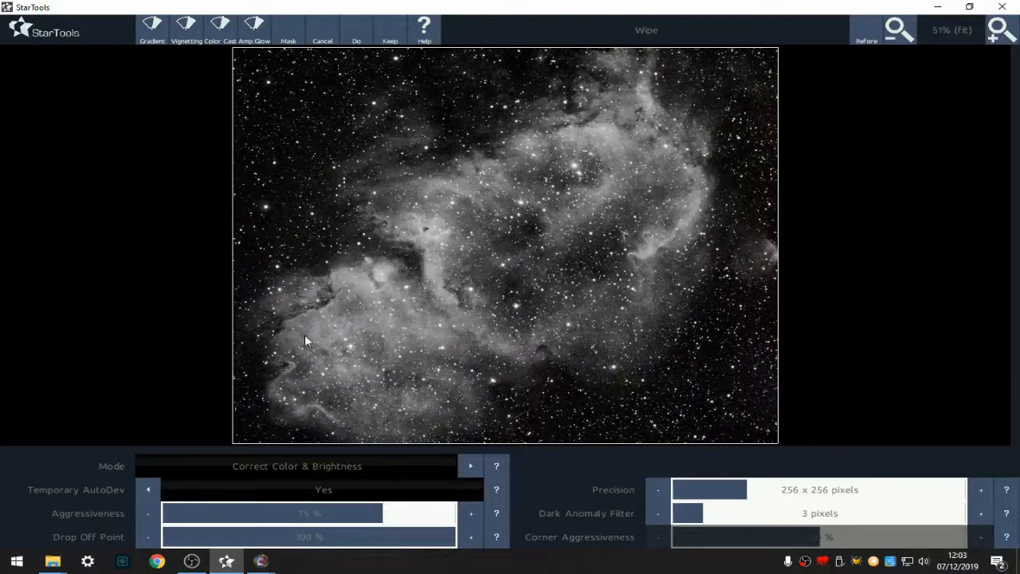
left_click(390, 32)
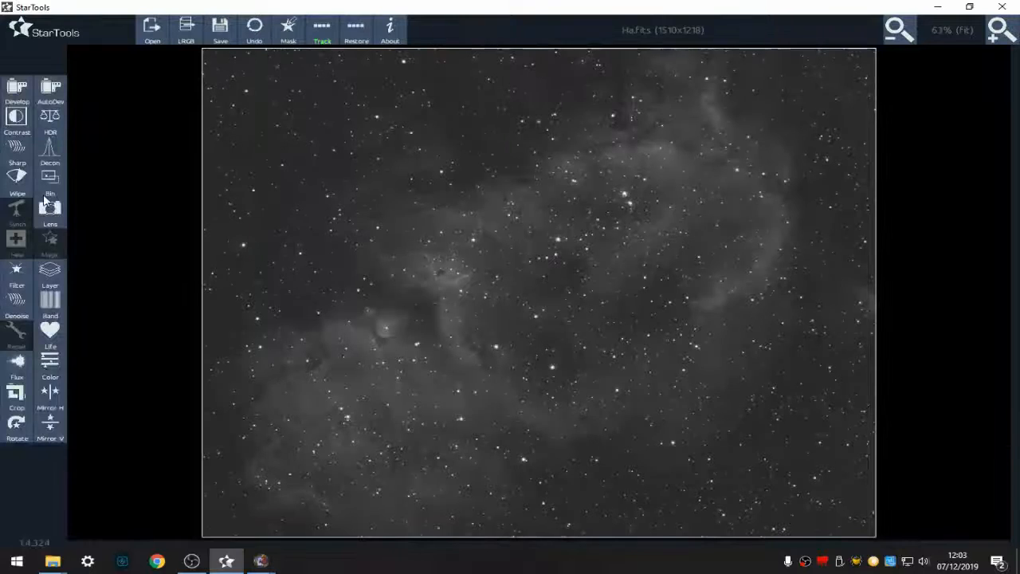
Step: Redo the global stretch in Develop with the Dark Anomaly Filter set to 16.0 pixels
left_click(16, 92)
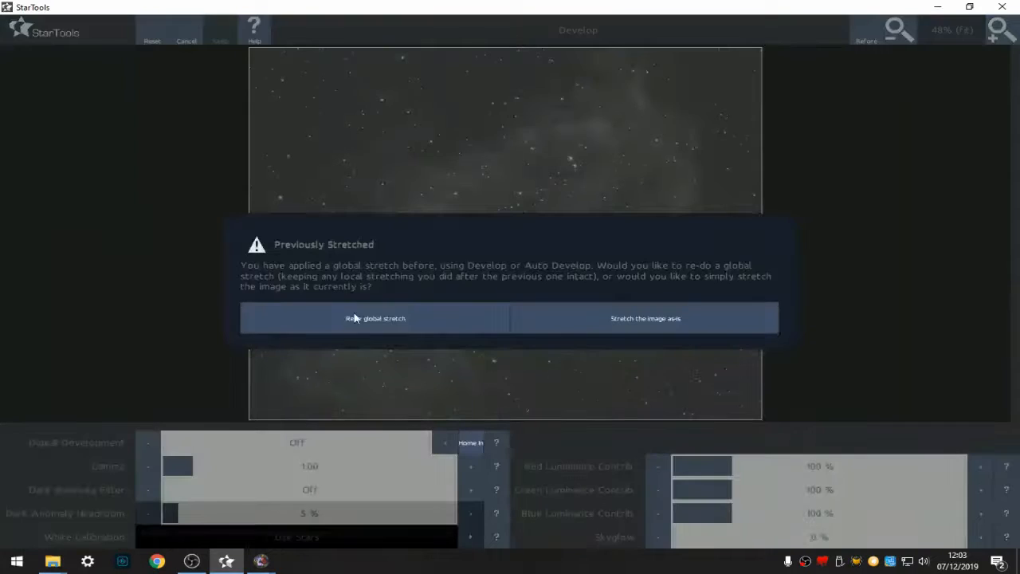
left_click(352, 319)
left_click(383, 489)
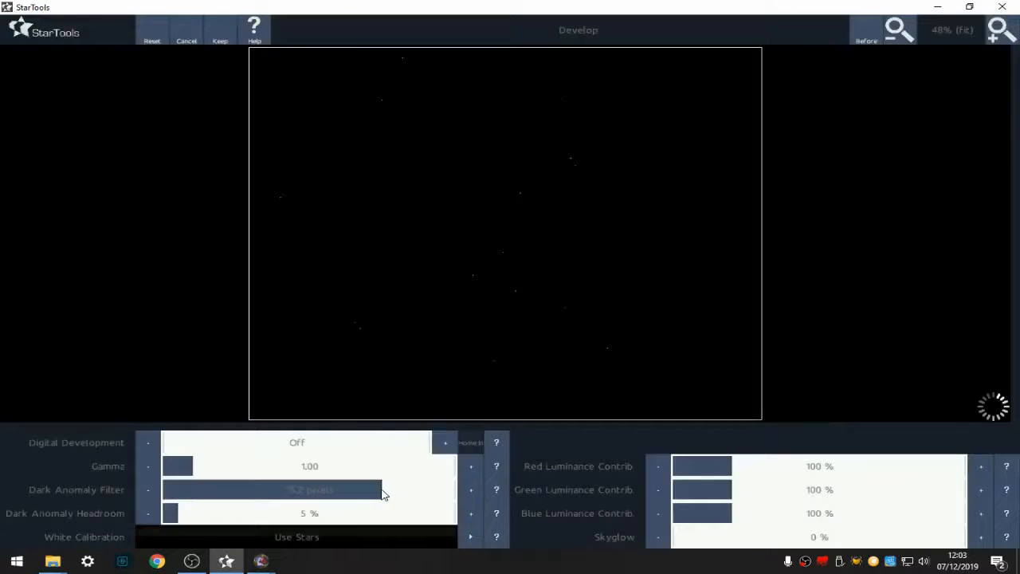
left_click(471, 494)
left_click(471, 494)
left_click(471, 494)
left_click(471, 494)
Step: Raise Digital Development to 95.76 % and keep the redone stretch
left_click_drag(403, 449, 414, 447)
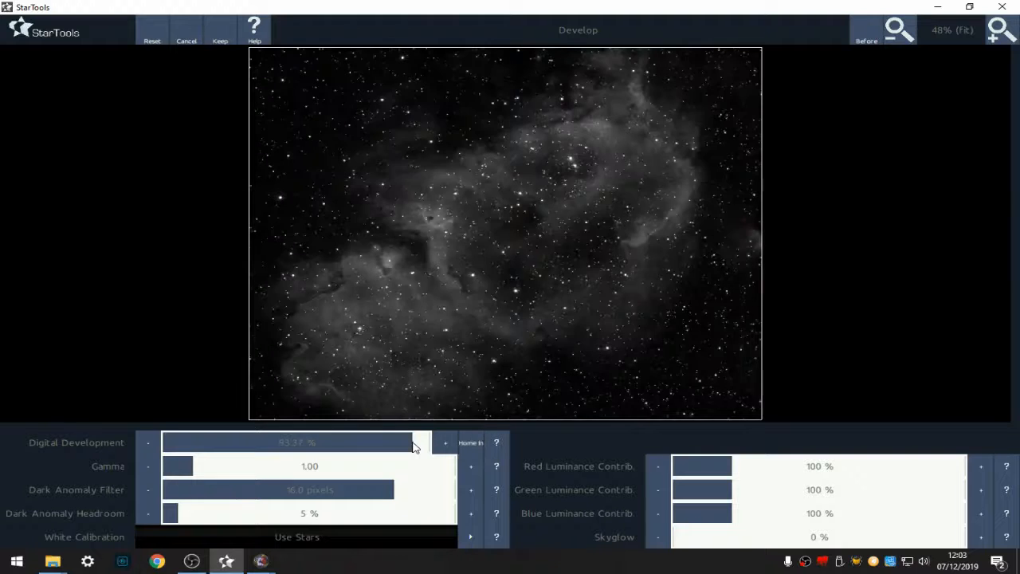
left_click_drag(415, 446, 421, 446)
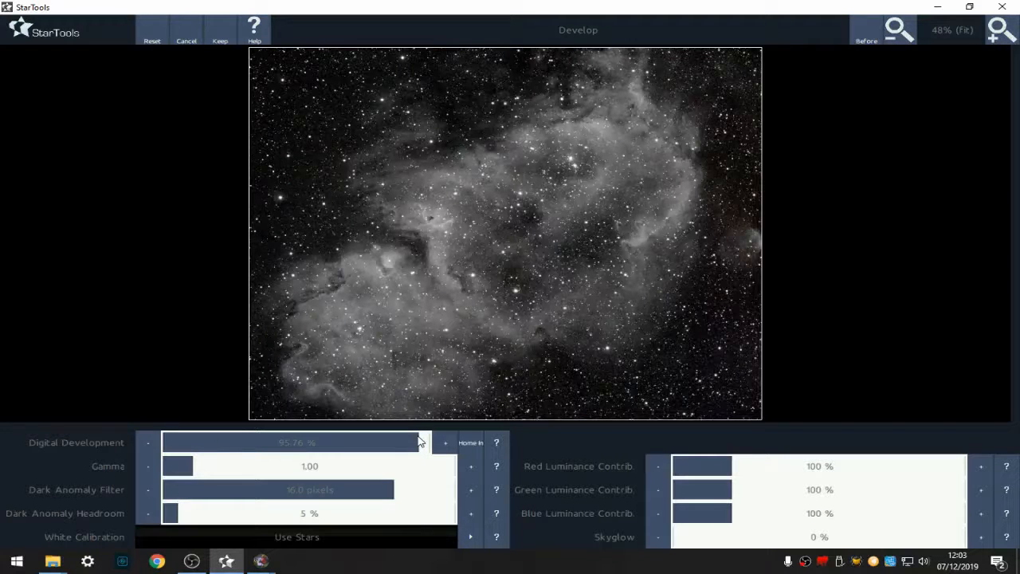
left_click(220, 34)
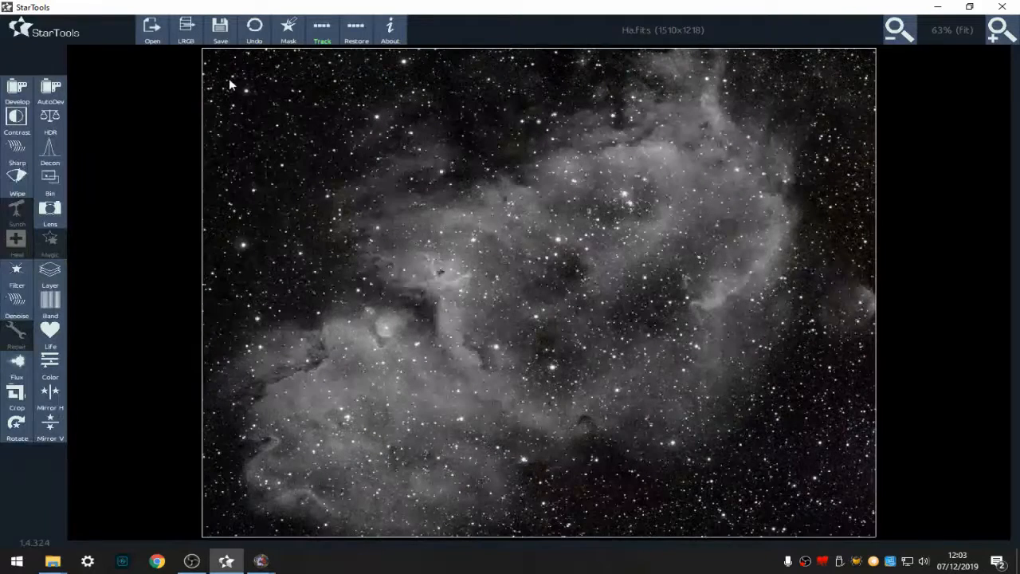
Step: Save the processed Ha image as Ha.tiff in the new project folder
left_click(226, 32)
double_click(183, 151)
left_click(137, 255)
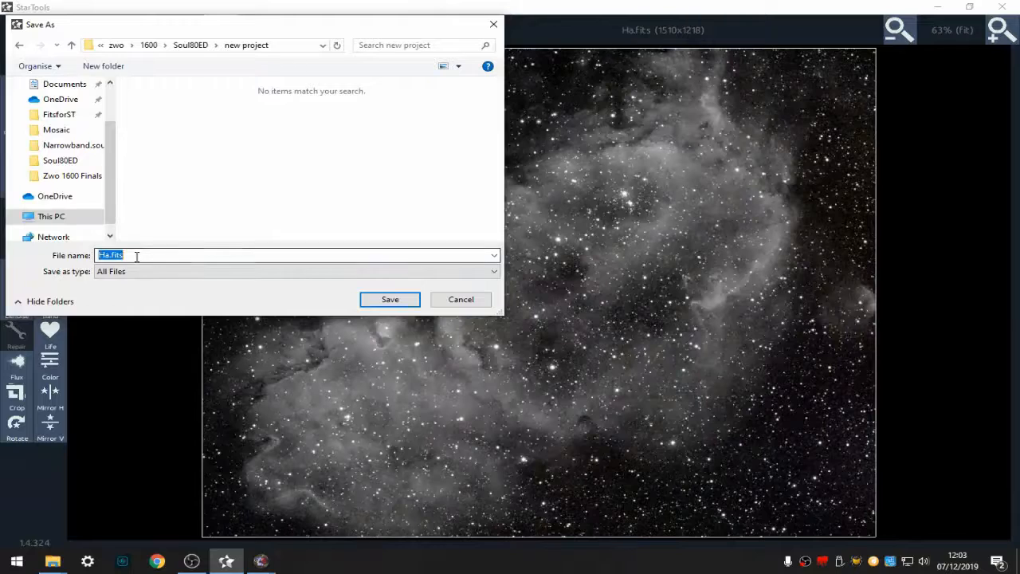
left_click_drag(125, 255, 111, 254)
type("tiff")
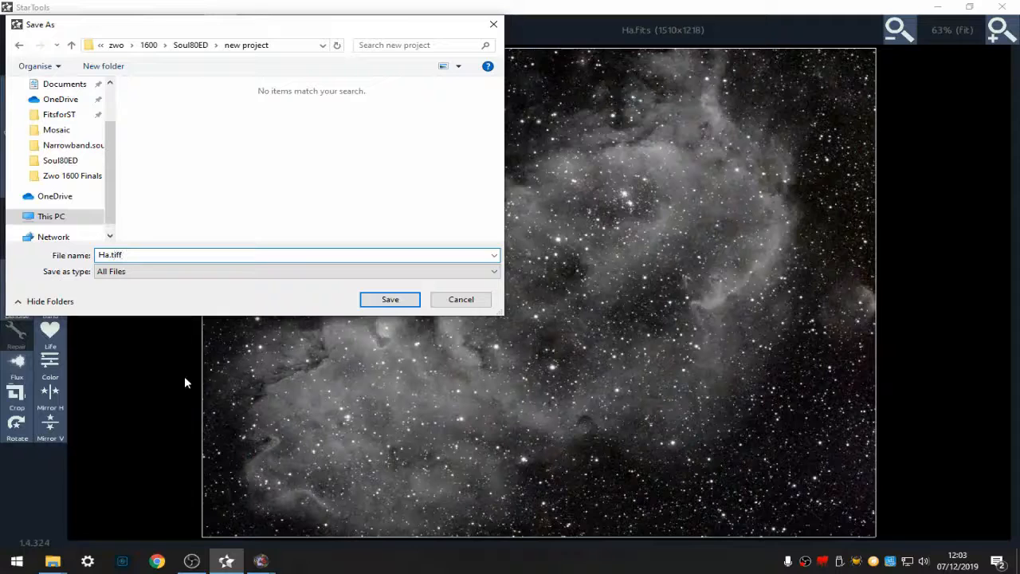
left_click(390, 298)
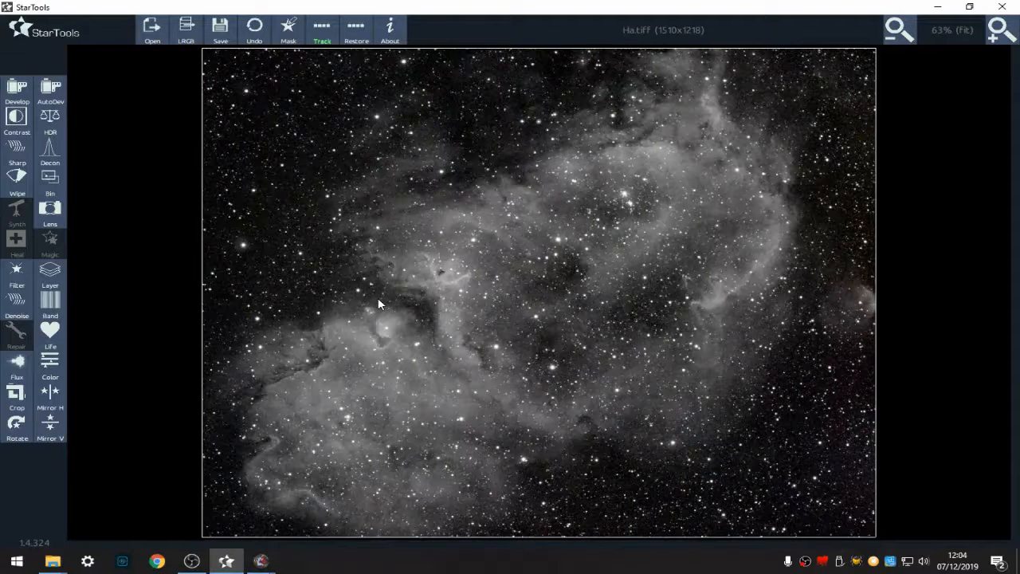
Step: Open S2.fits from the Soul80ED folder and declare its data as linear, Bayered and not white balanced
left_click(151, 30)
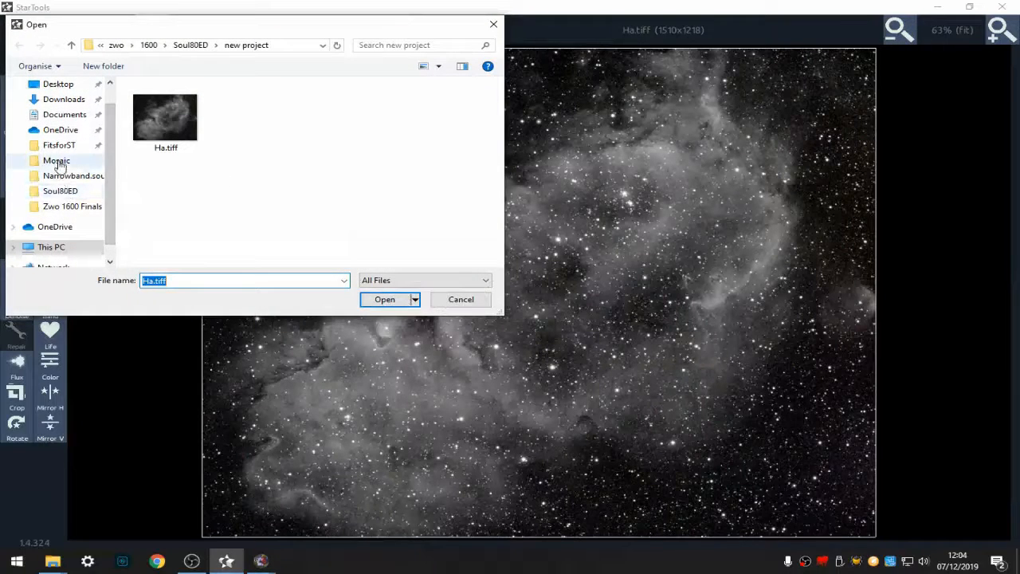
left_click(67, 191)
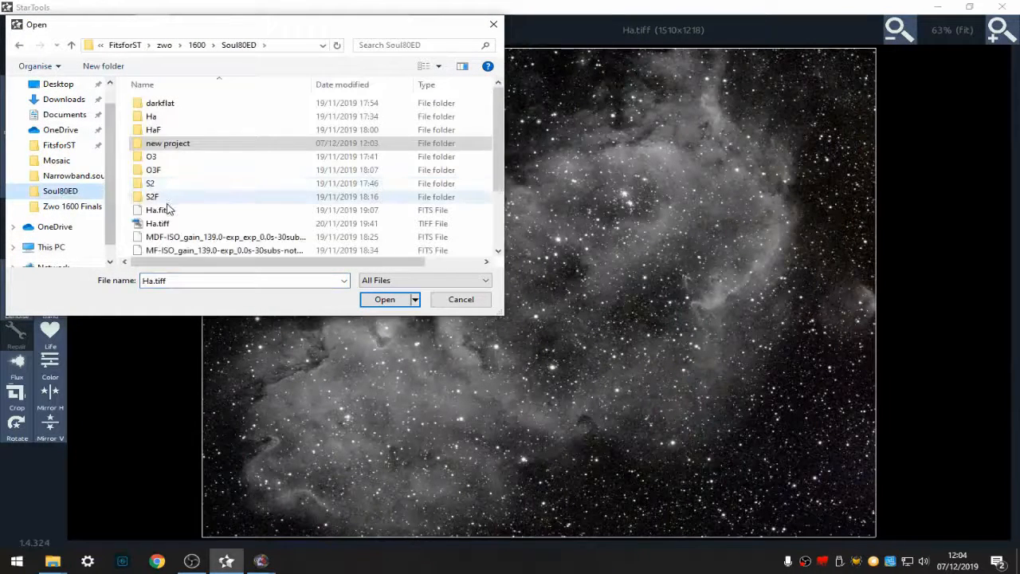
scroll(165, 217, "down", 2)
scroll(164, 217, "down", 2)
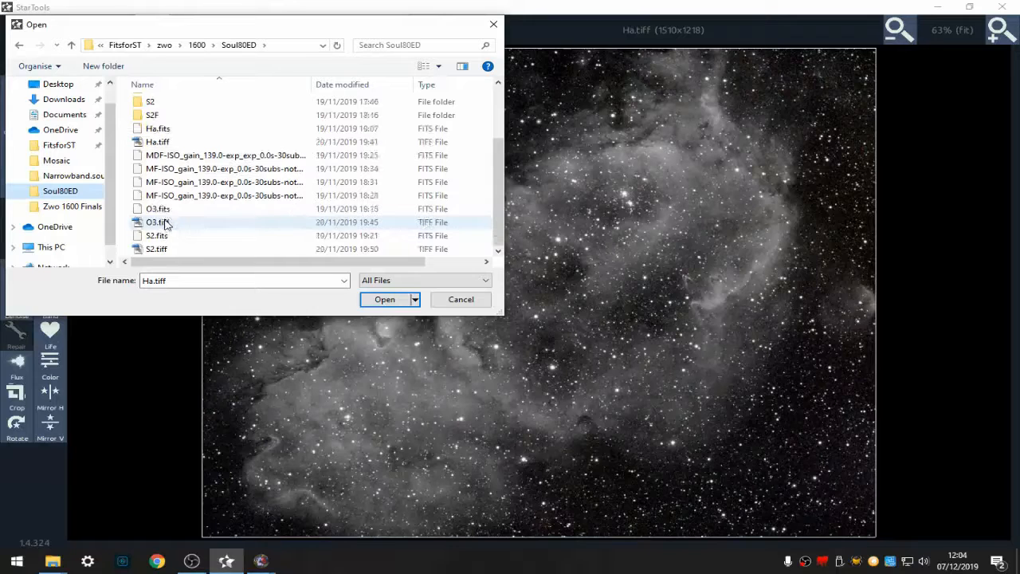
left_click(153, 237)
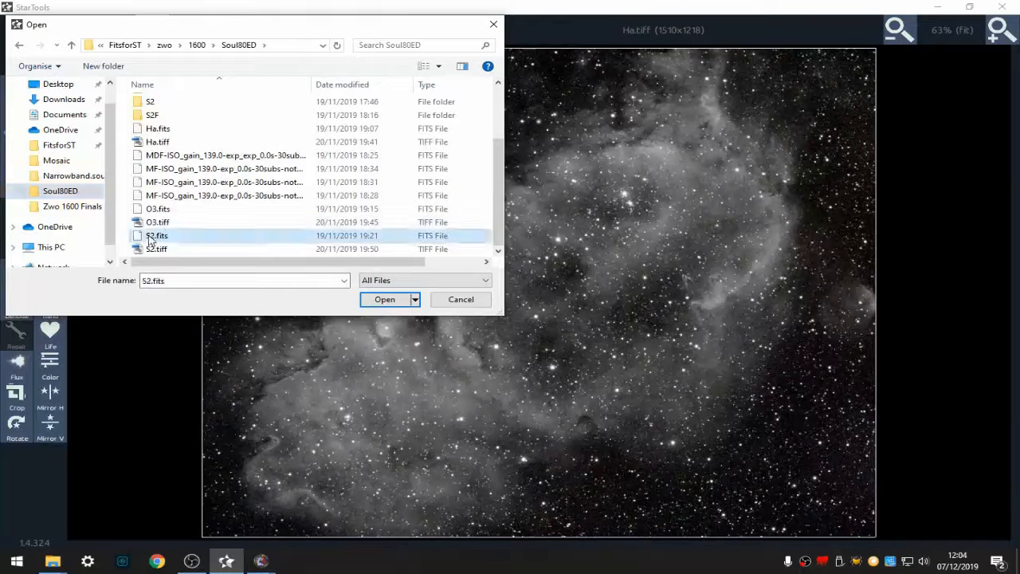
left_click(384, 300)
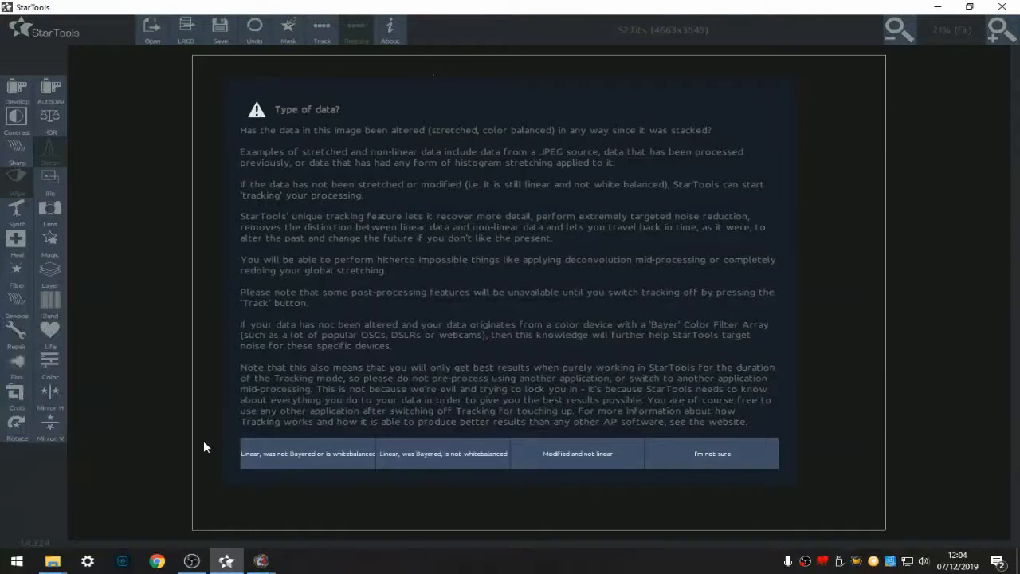
left_click(481, 451)
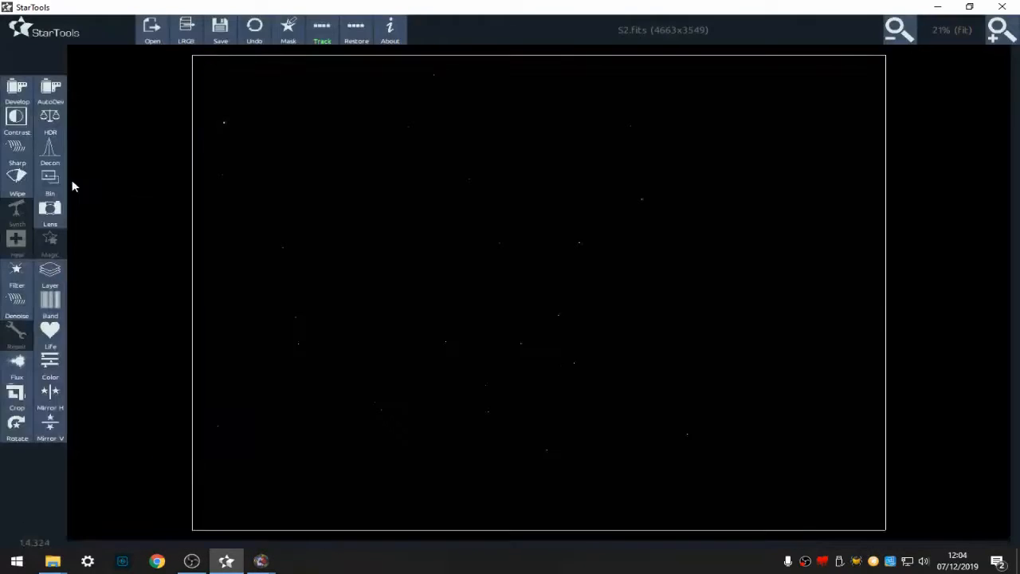
Step: Bin the S2 image to 35% and crop it to 1510 x 1218 pixels using the same crop boundaries as the Ha image
left_click(51, 180)
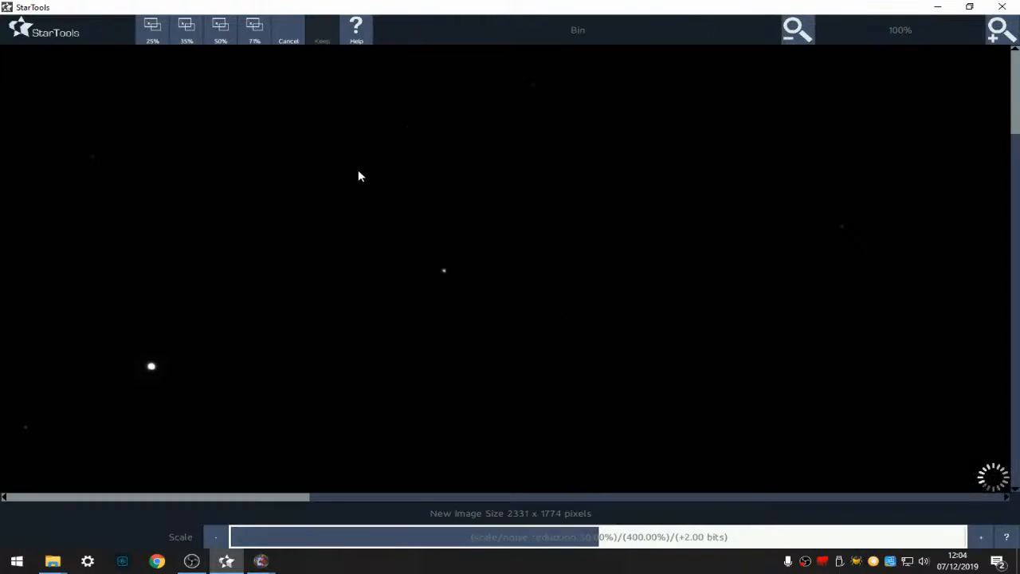
left_click(191, 34)
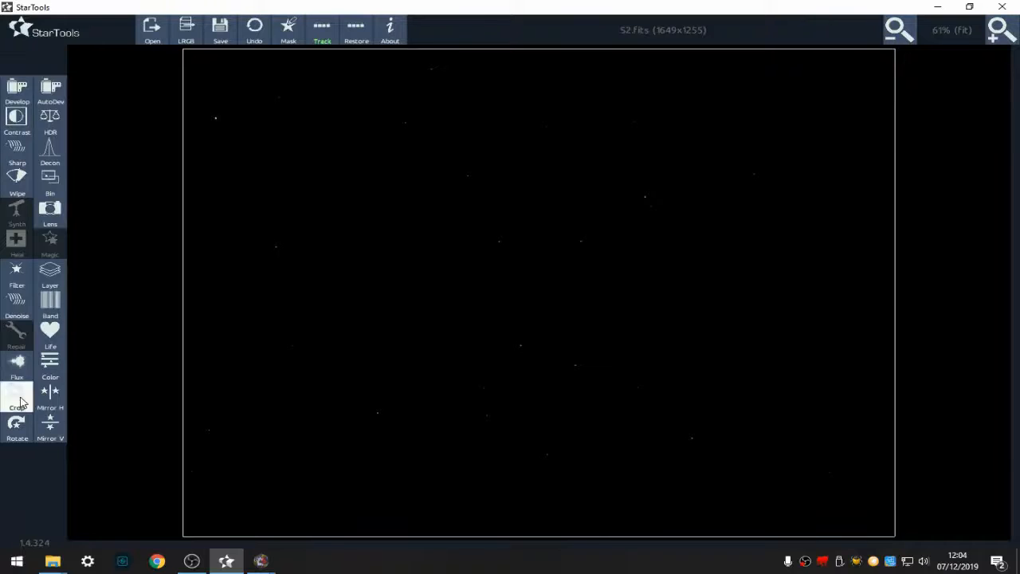
left_click(22, 399)
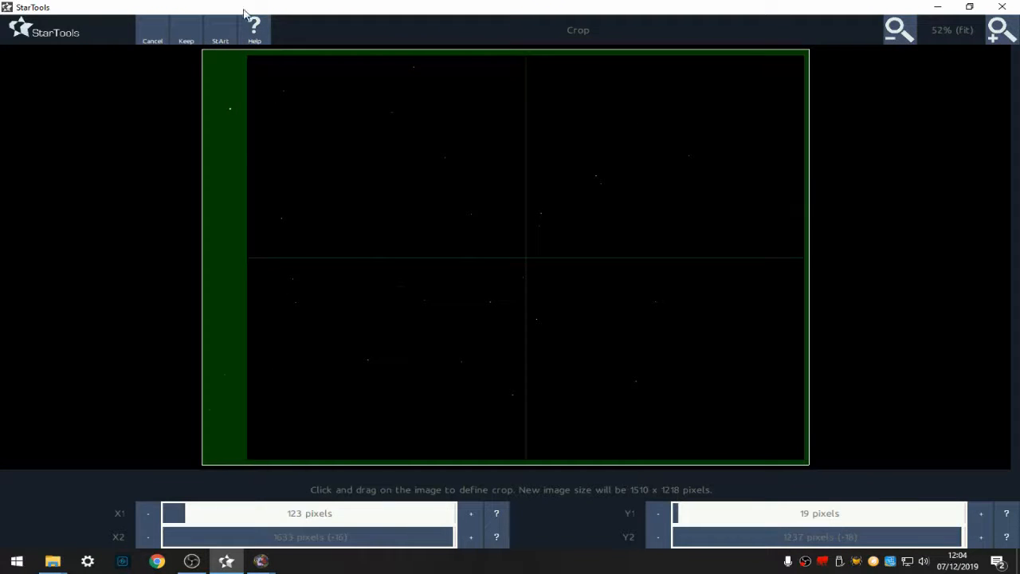
left_click(184, 39)
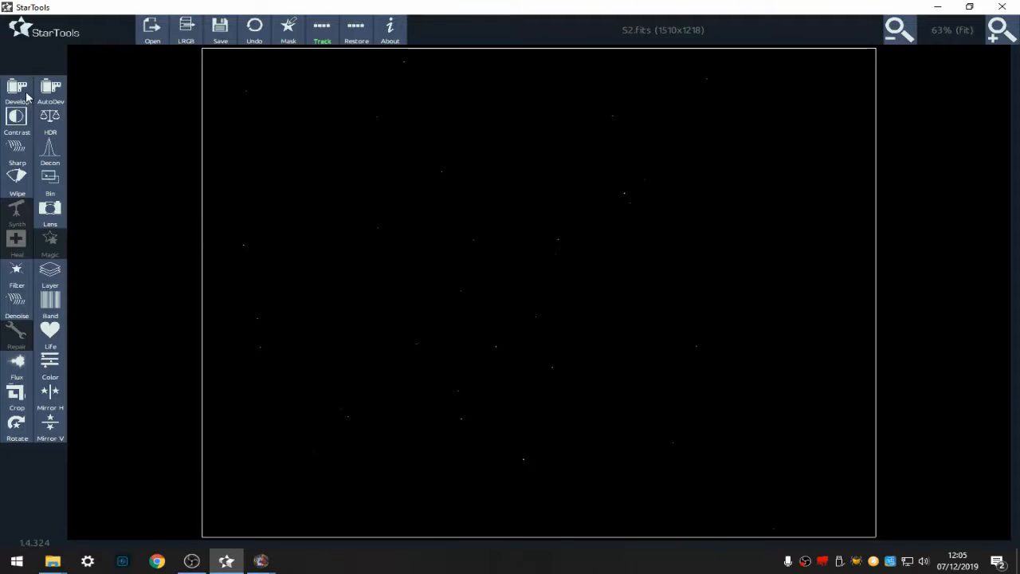
Step: Run Wipe on the S2 image with Temporary AutoDev set to Yes
left_click(17, 186)
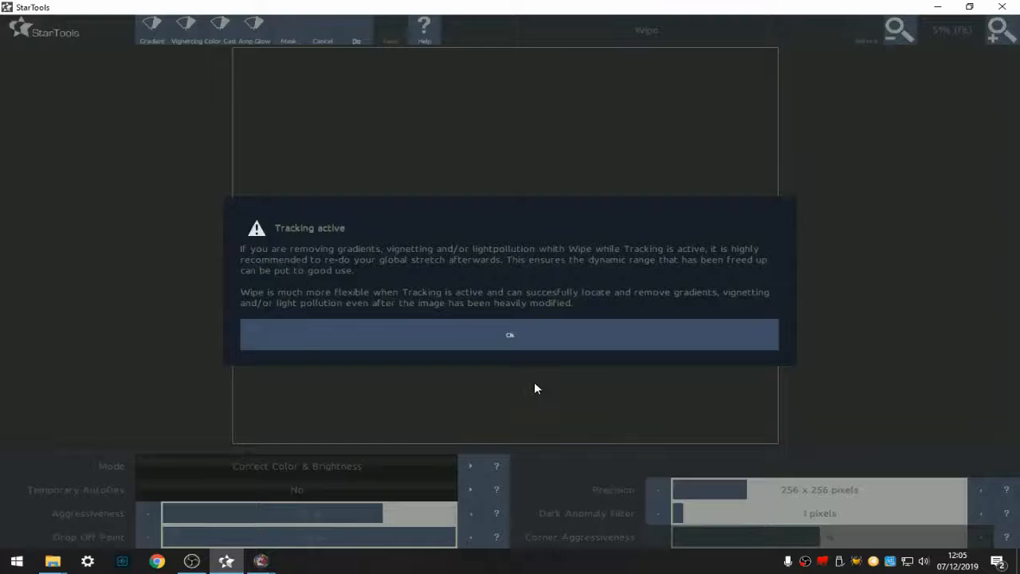
left_click(505, 333)
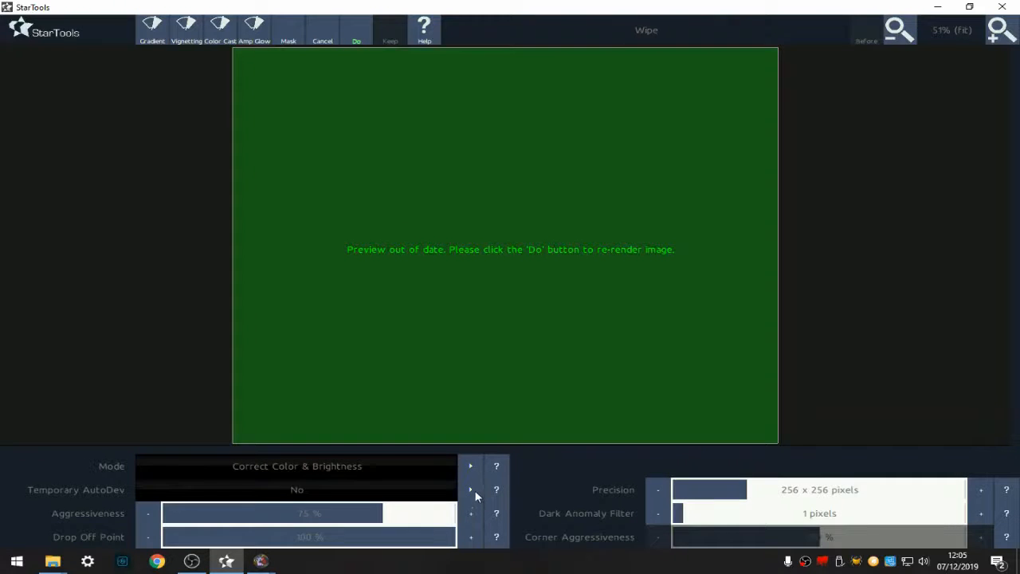
left_click(470, 489)
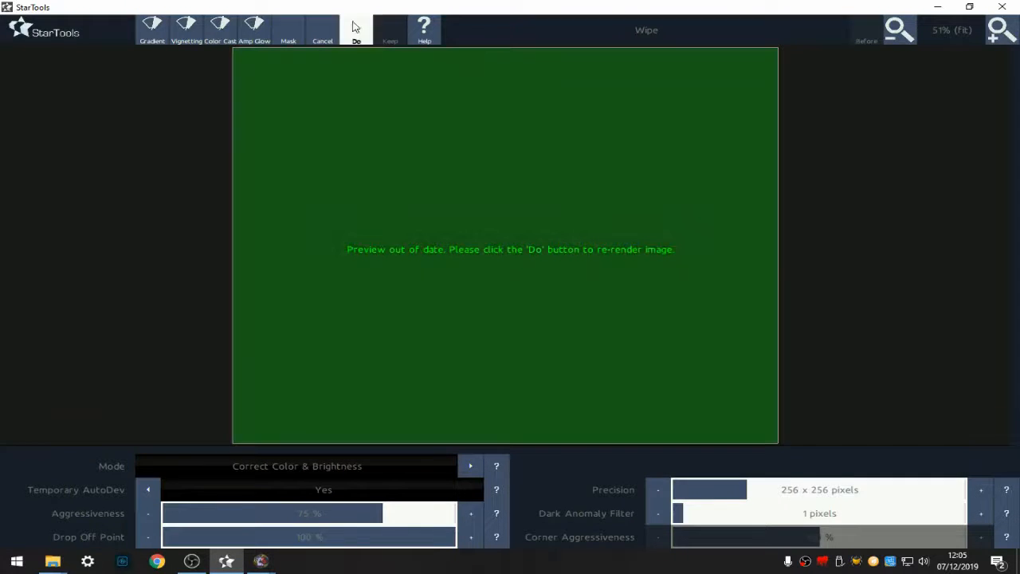
left_click(356, 29)
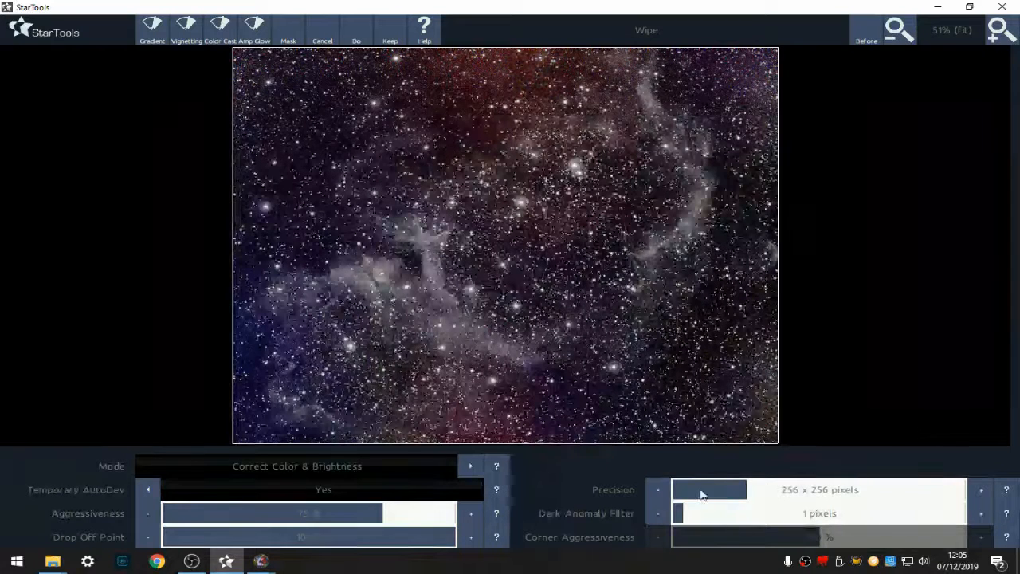
Step: Set Wipe's Dark Anomaly Filter to 3 pixels, rerun the correction and keep the result
left_click(980, 515)
left_click(979, 515)
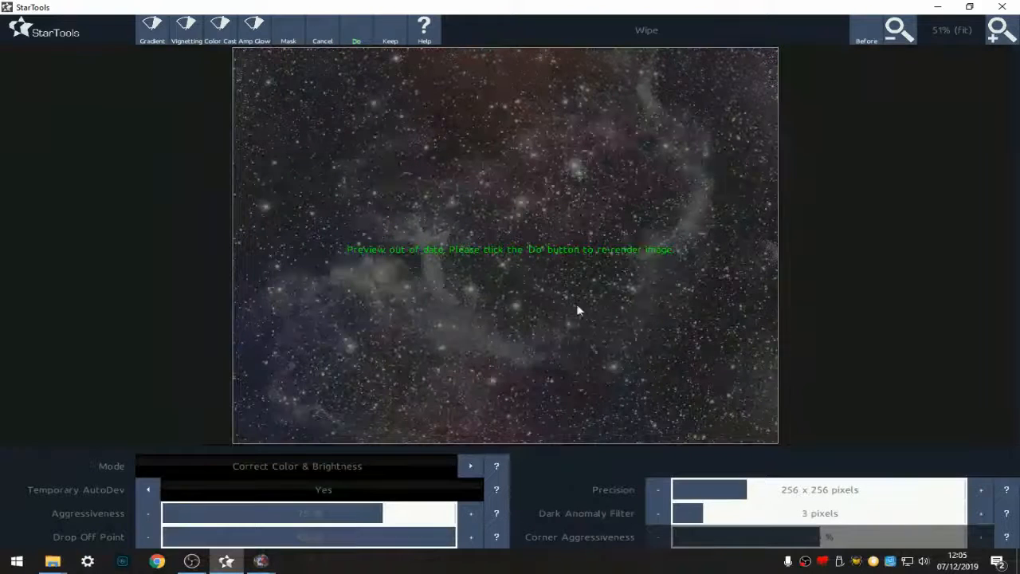
left_click(356, 36)
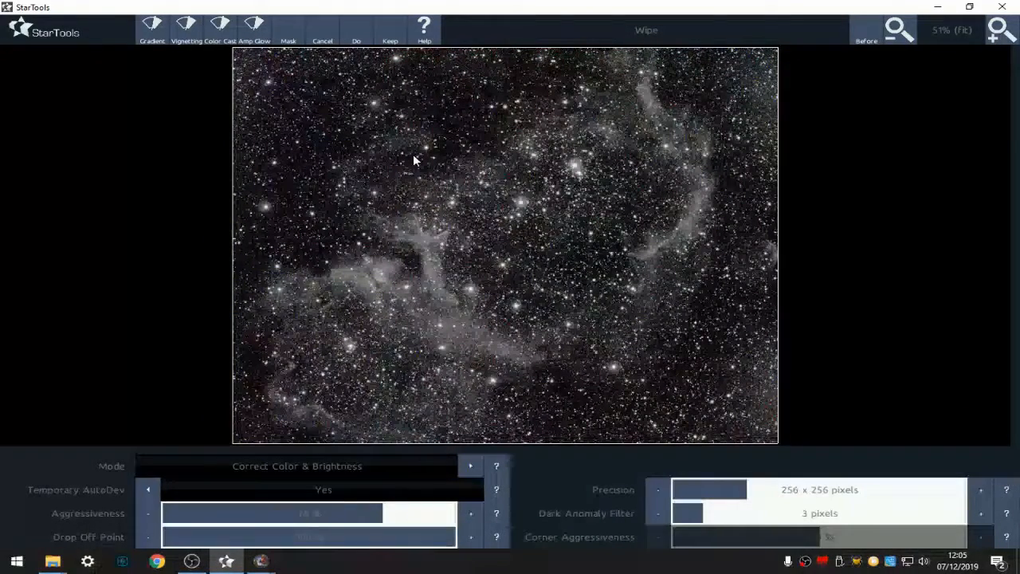
left_click(381, 27)
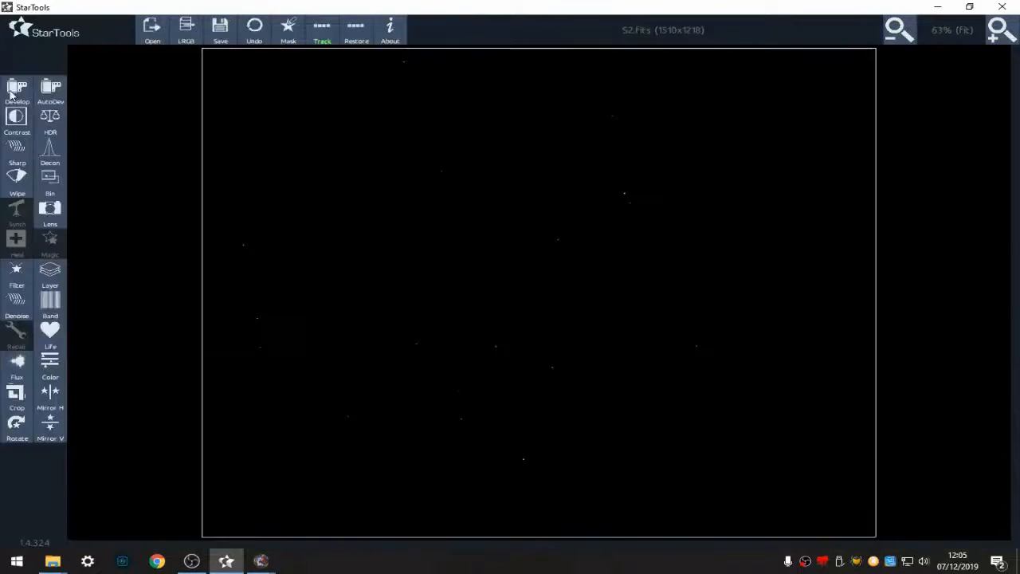
Step: Develop the S2 image with Digital Development at 92.31 % and the Dark Anomaly Filter at 16.0 pixels
left_click(13, 92)
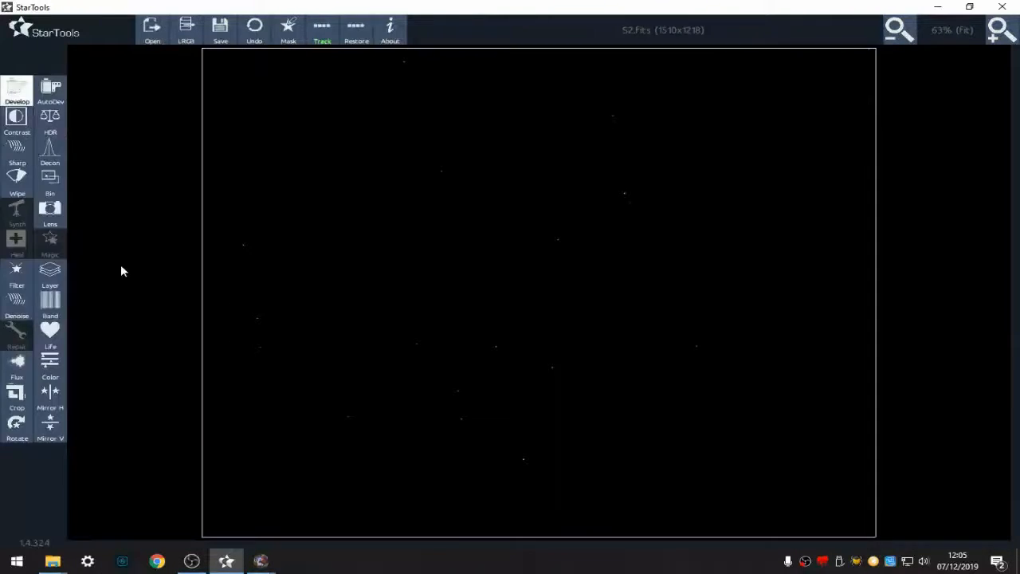
left_click(411, 445)
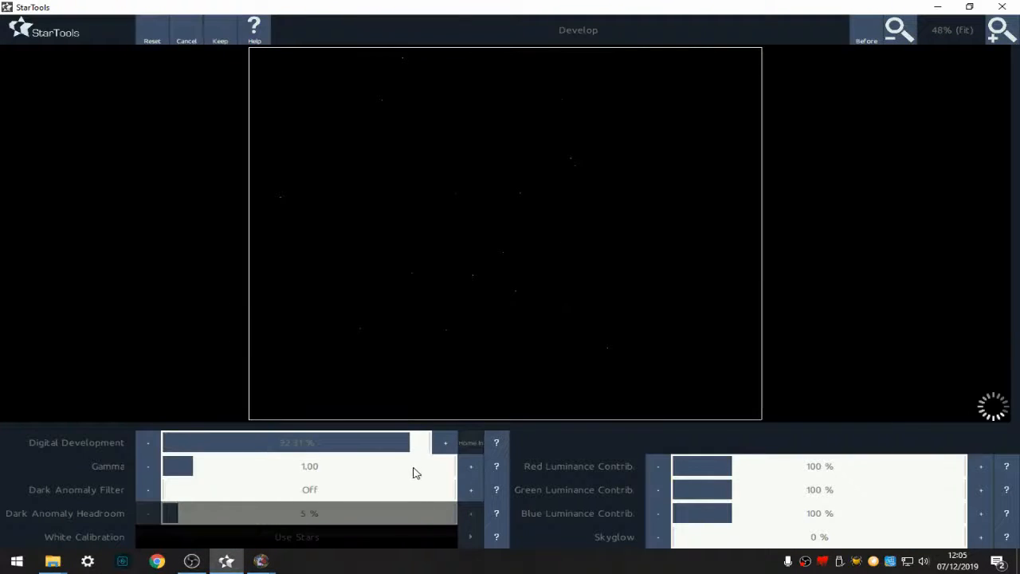
left_click(416, 491)
left_click(403, 495)
left_click(153, 495)
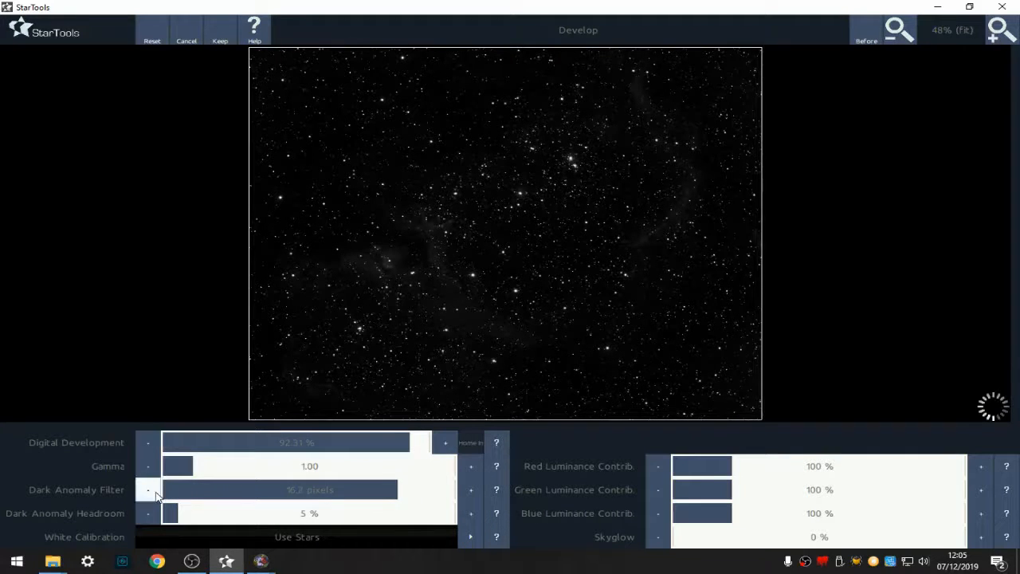
Step: Raise Digital Development to about 97 % and keep the S2 stretch
left_click(418, 445)
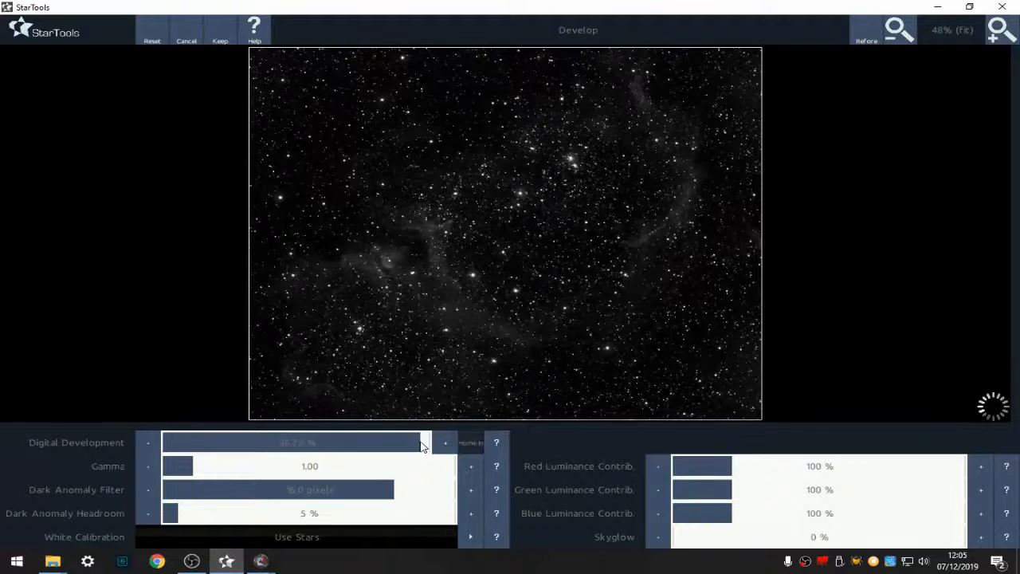
left_click(425, 447)
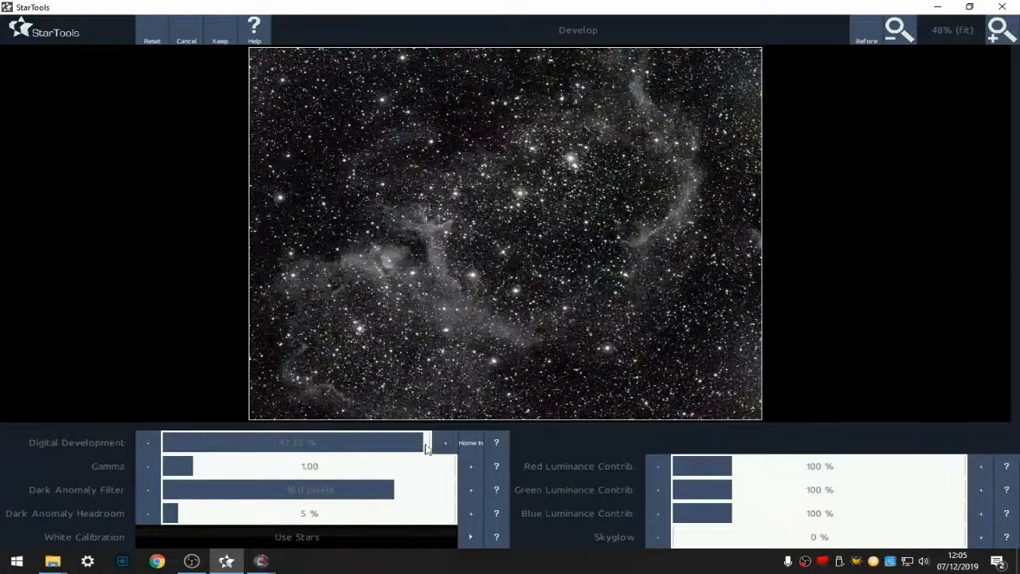
left_click(446, 443)
left_click(220, 30)
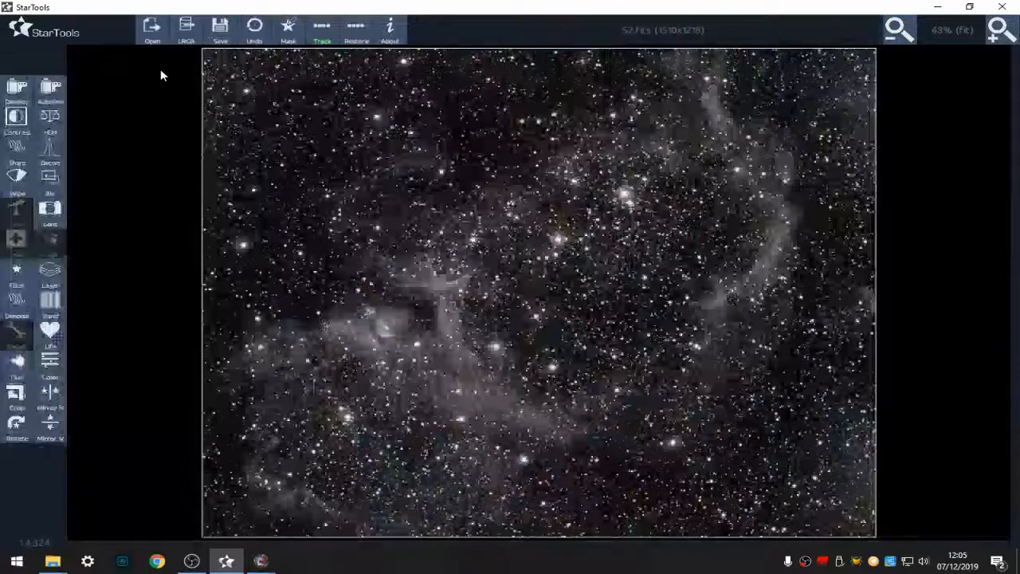
Step: Save the processed S2 image as S2.tiff in the new project folder
left_click(220, 30)
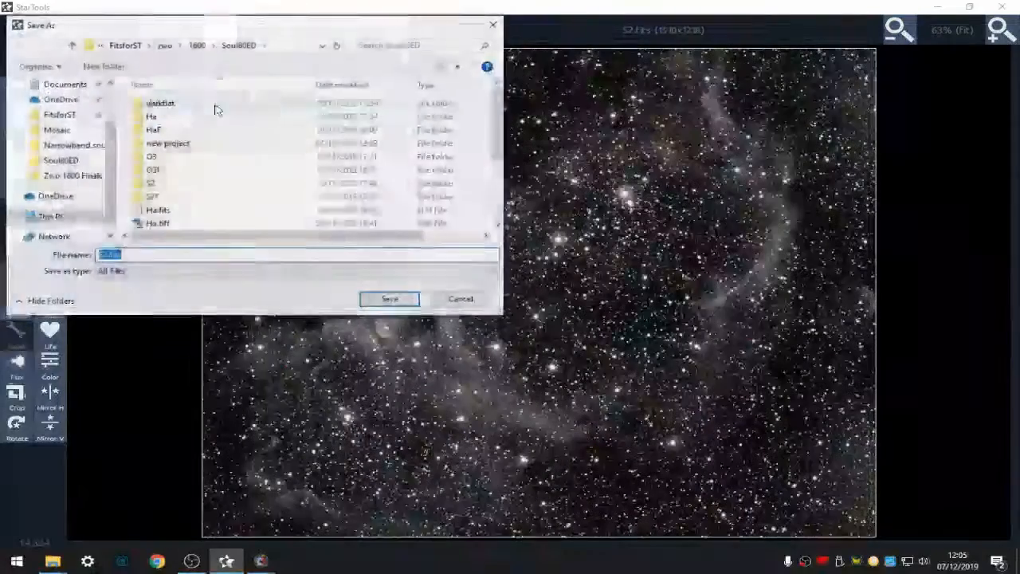
double_click(168, 143)
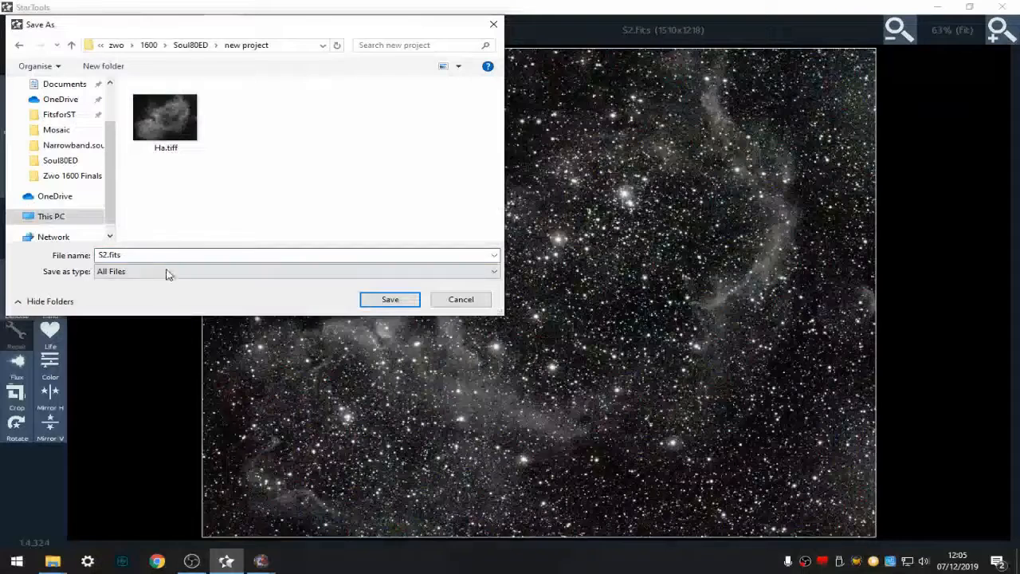
left_click(134, 255)
left_click_drag(122, 255, 109, 255)
type("tiff")
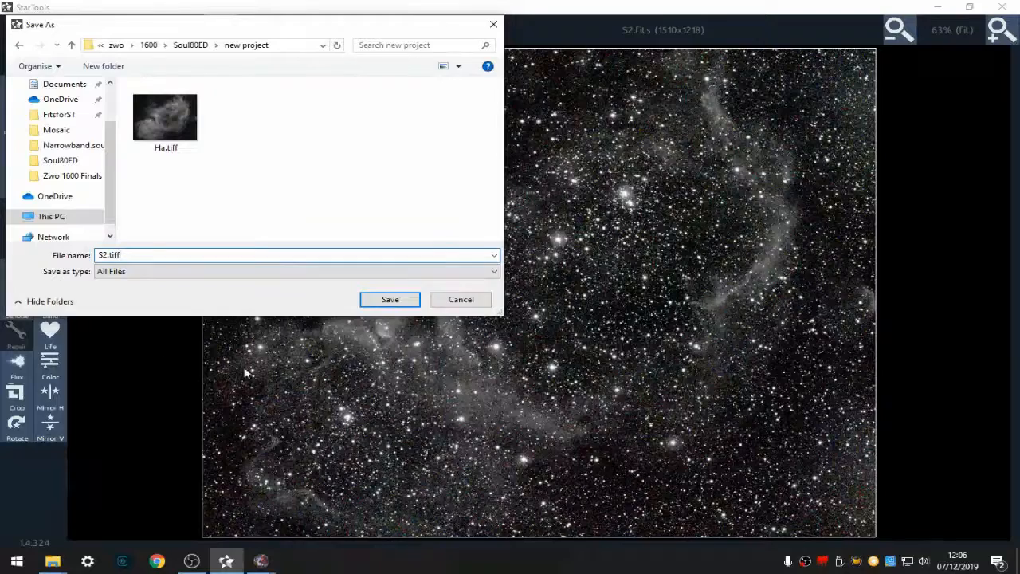
left_click(383, 307)
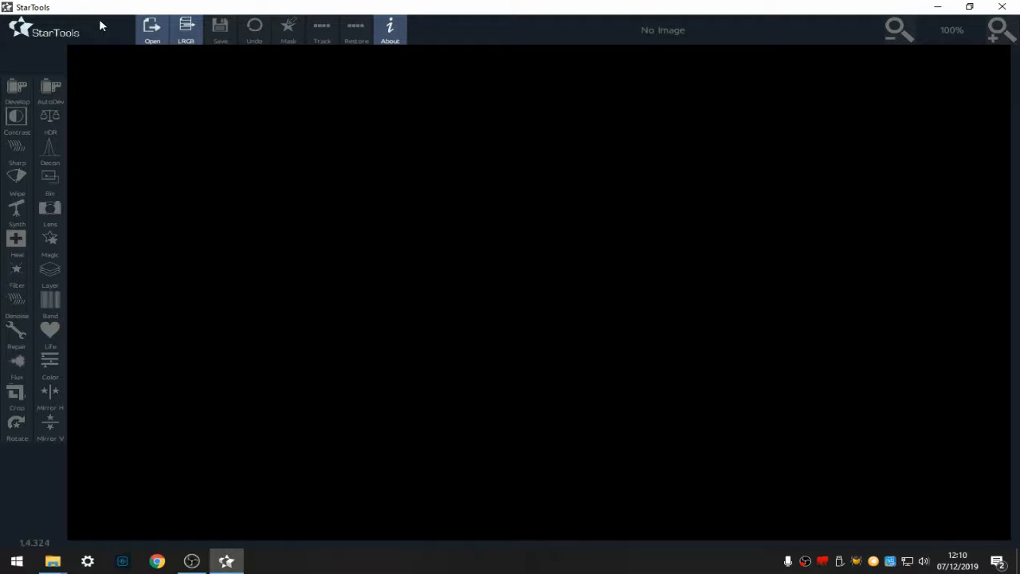
Step: Start an LRGB composite and load S2.tiff from the new project folder as the red channel
left_click(187, 28)
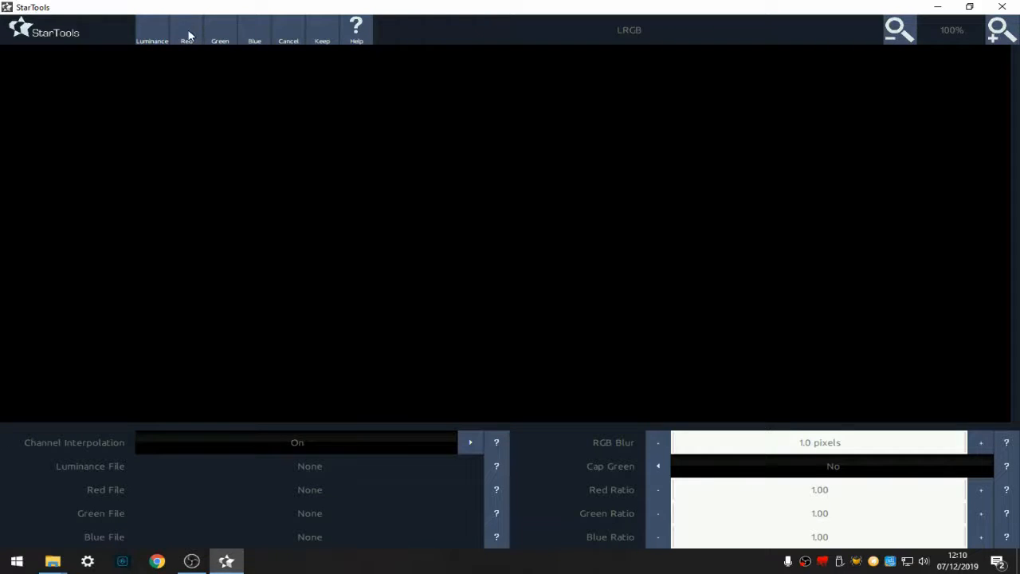
left_click(189, 35)
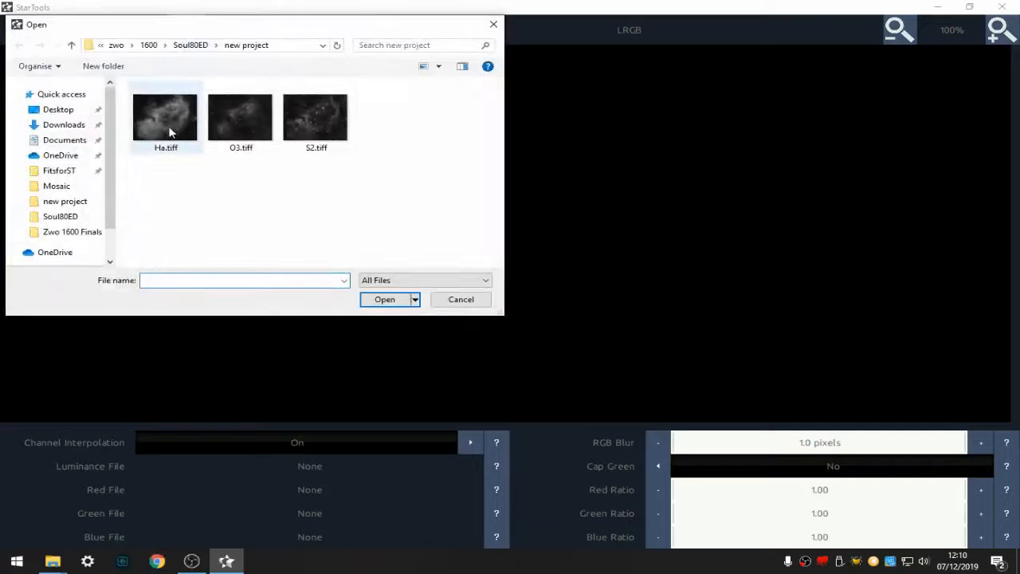
left_click(305, 117)
left_click(367, 300)
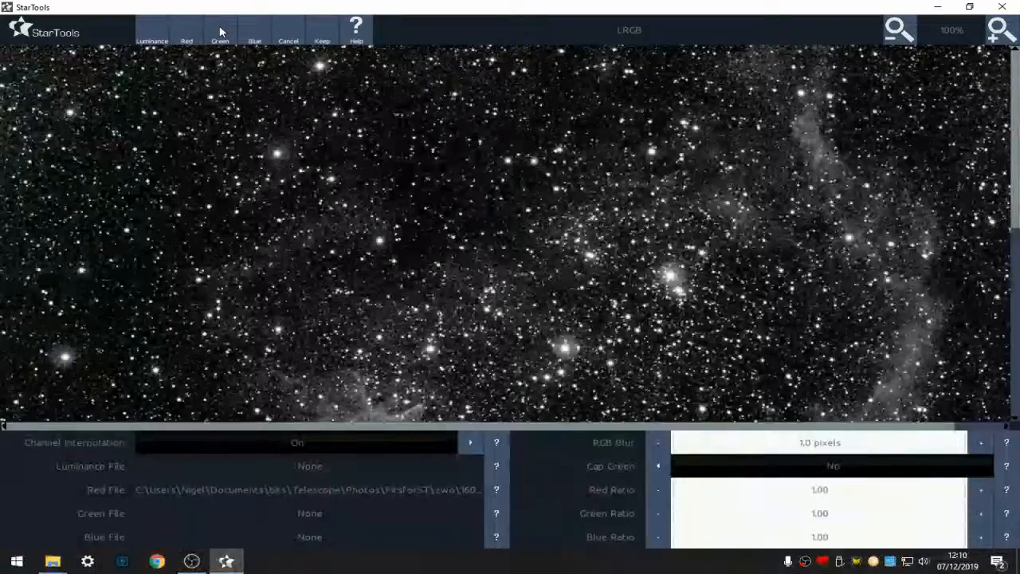
Step: Load Ha.tiff as the green channel and O3.tiff as the blue channel of the composite
left_click(220, 32)
left_click(182, 114)
left_click(386, 299)
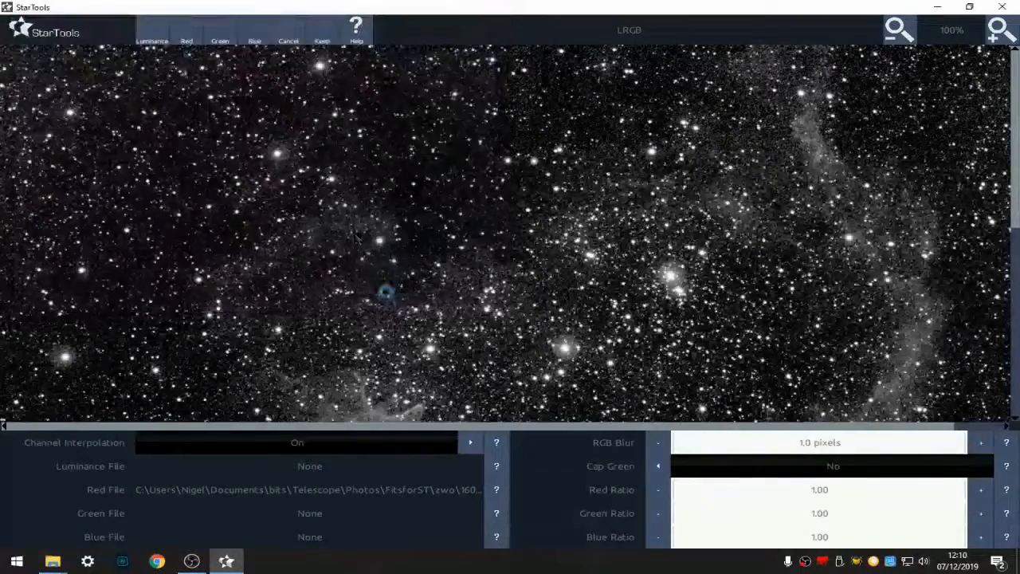
left_click(249, 35)
left_click(249, 114)
left_click(385, 299)
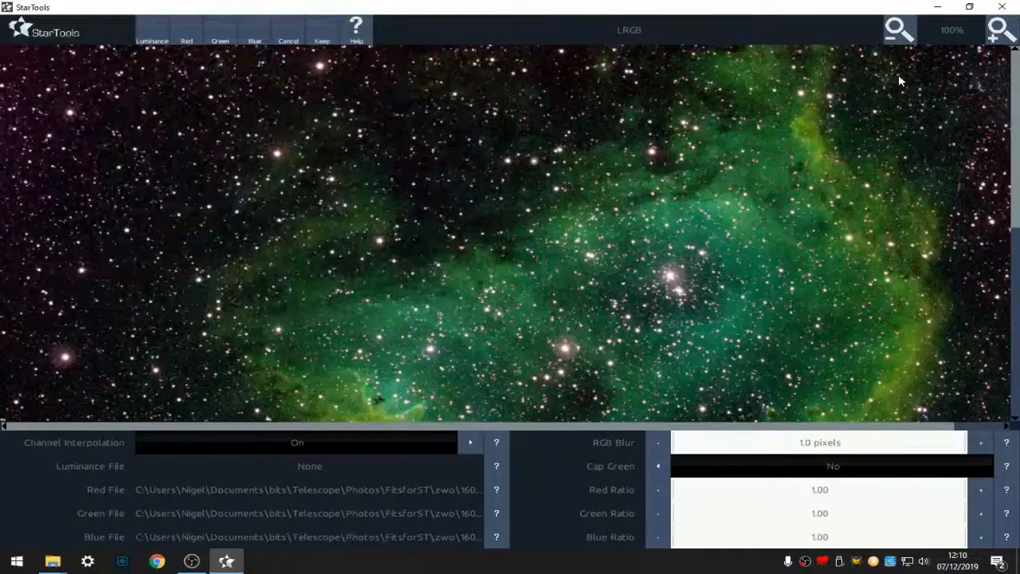
Step: Set Cap Green to Yes for the composite and load Ha.tiff as its luminance file
left_click(903, 45)
left_click(903, 45)
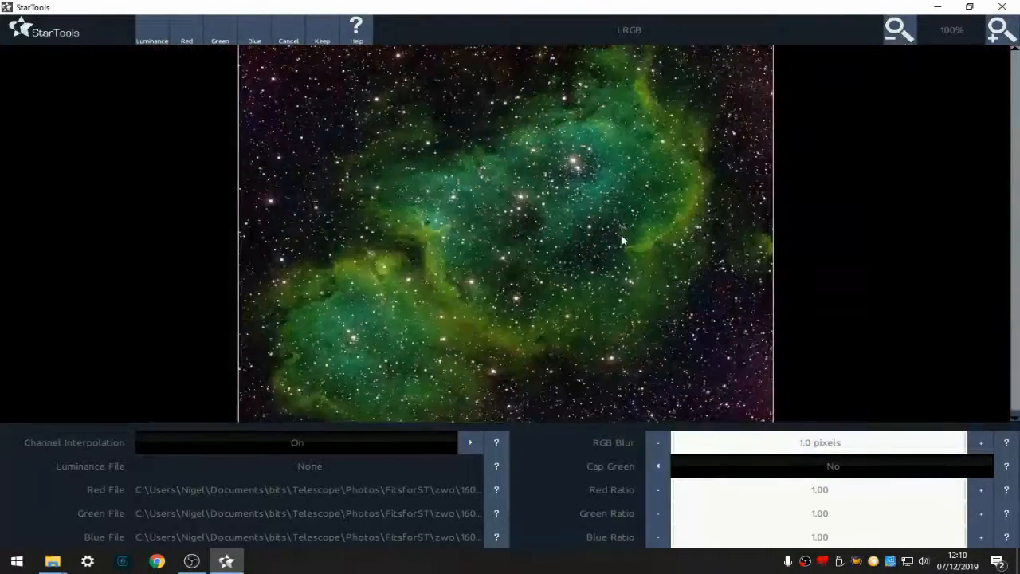
left_click(655, 468)
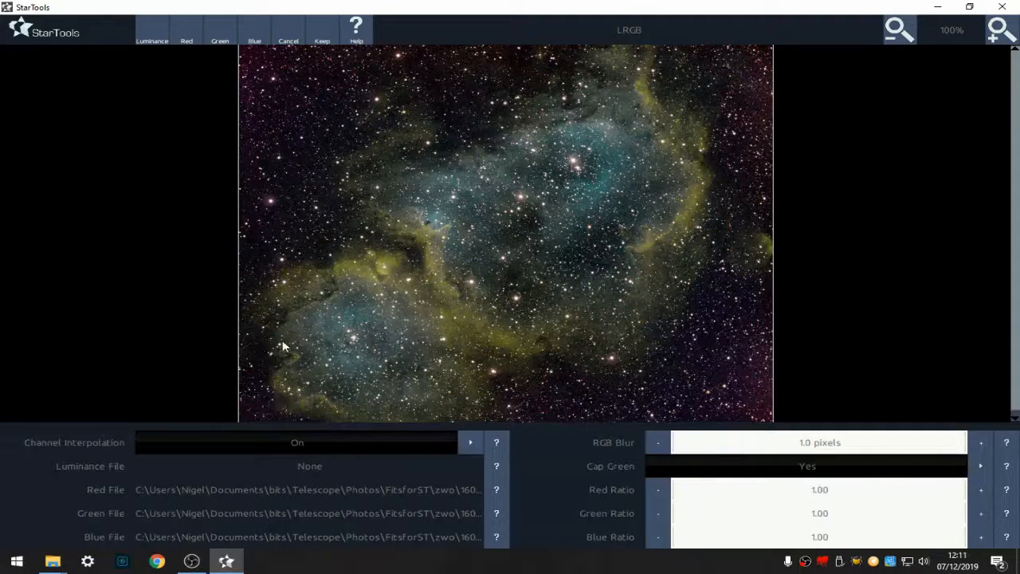
left_click(156, 46)
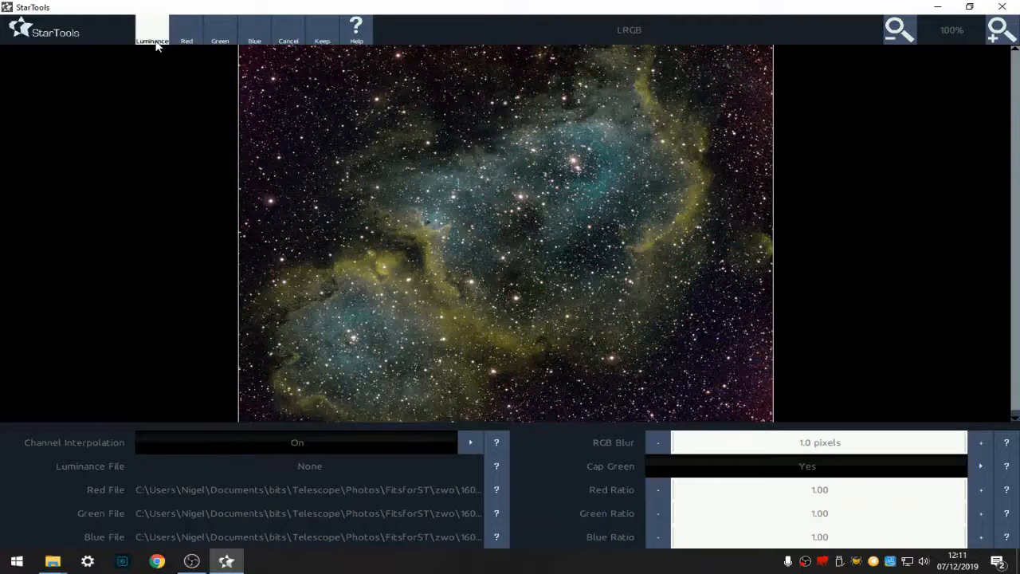
left_click(173, 145)
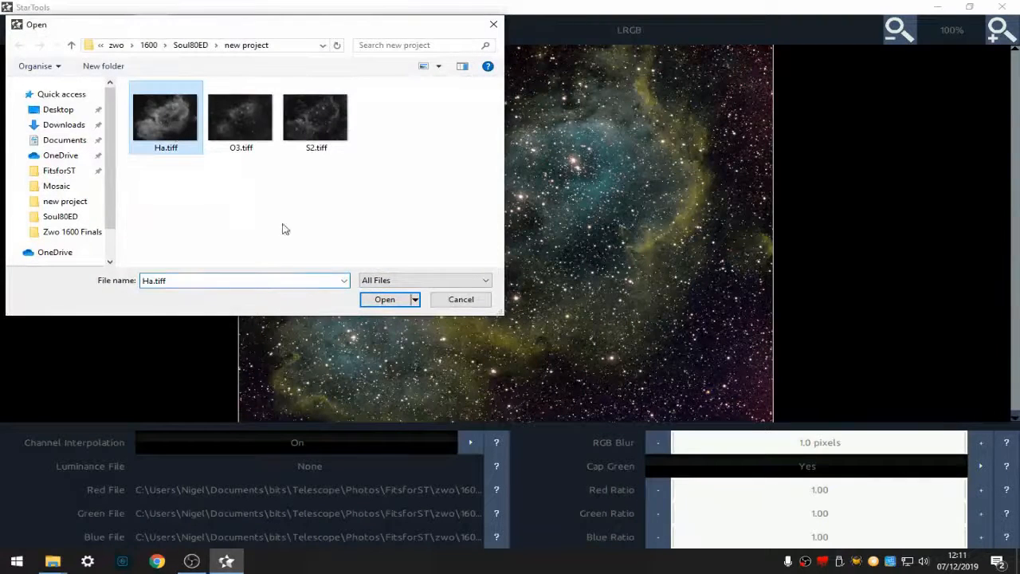
left_click(385, 300)
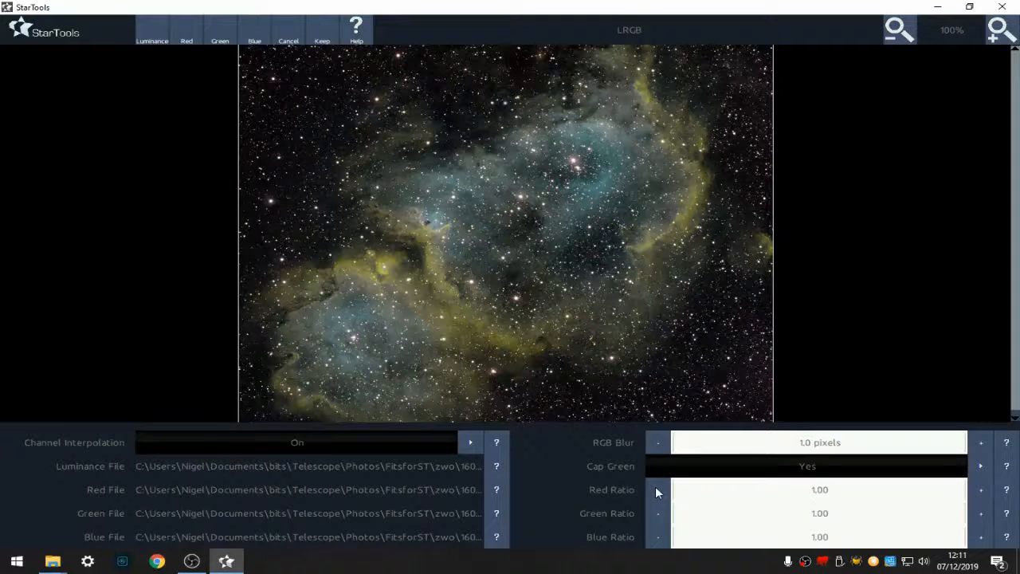
Step: Keep the LRGB composite and declare its data as linear, Bayered and not white balanced
left_click(324, 34)
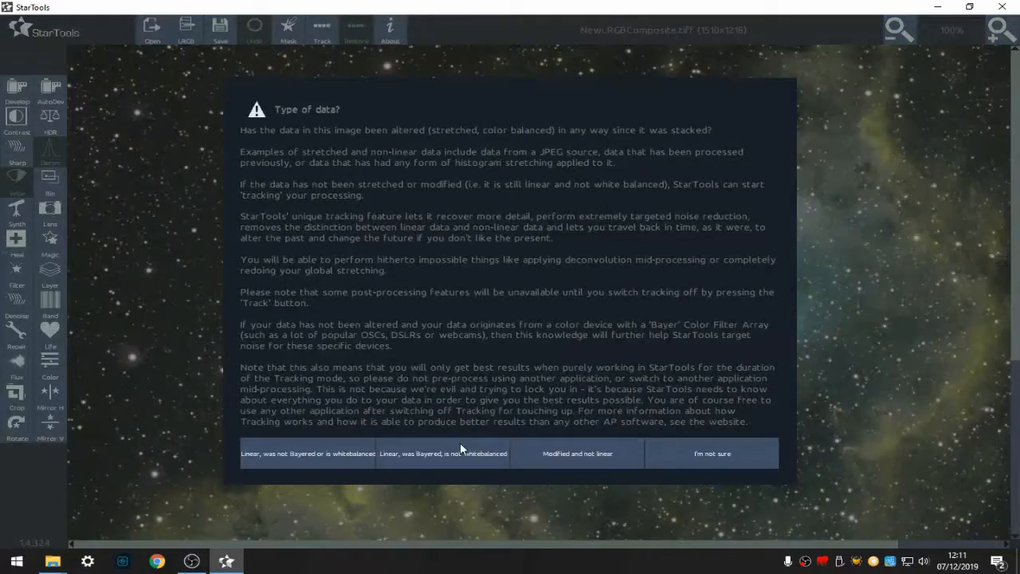
left_click(443, 452)
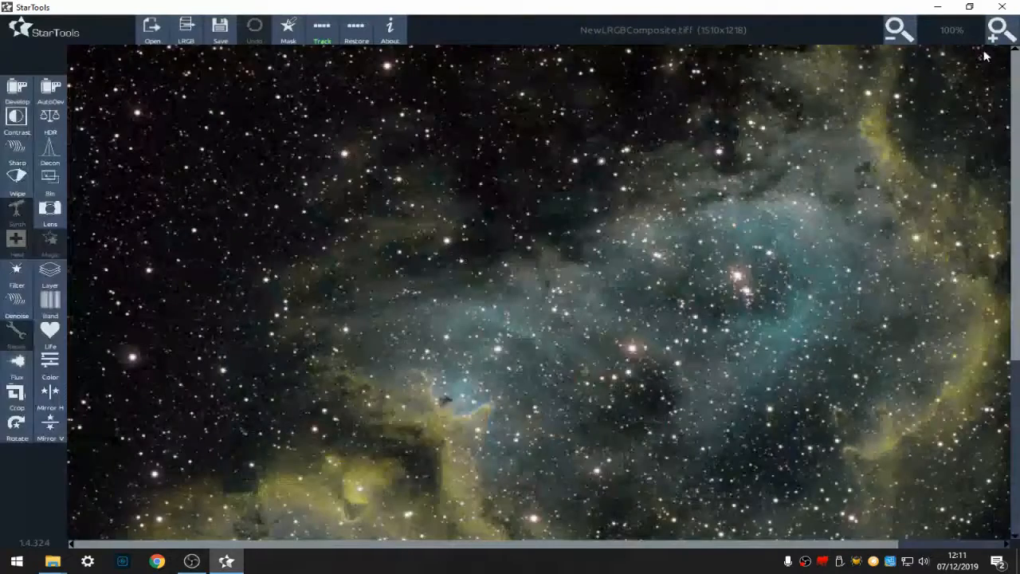
left_click(894, 33)
left_click(894, 34)
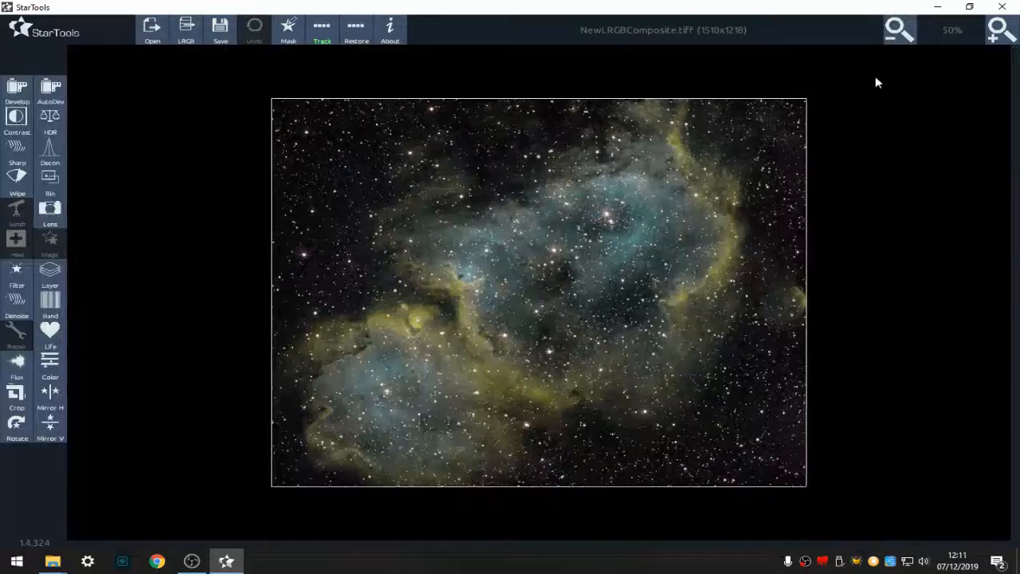
left_click(1002, 30)
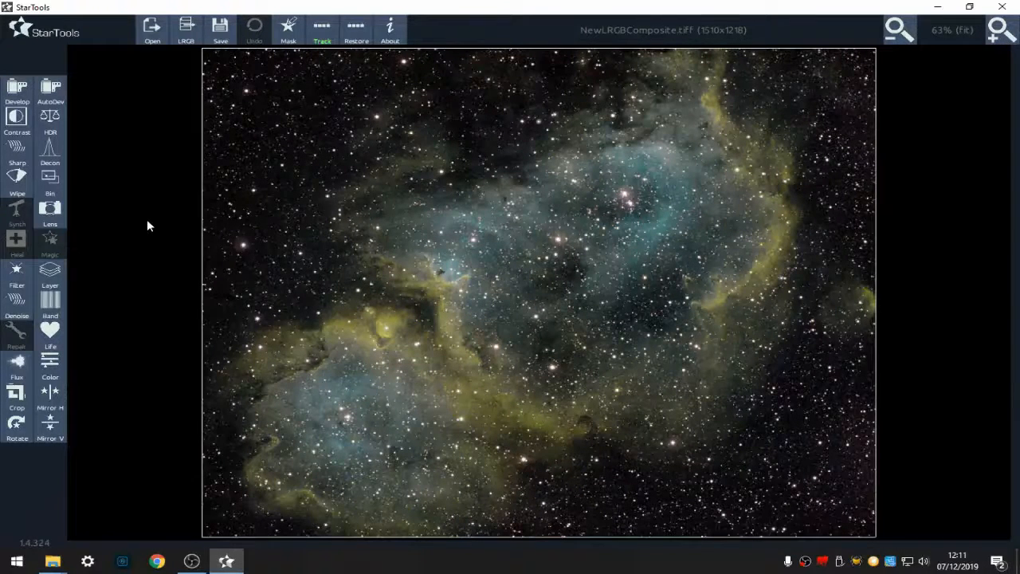
Step: Generate an automatic star mask with the FatStars preset and Filter Sensitivity set to 15
left_click(285, 32)
left_click(212, 42)
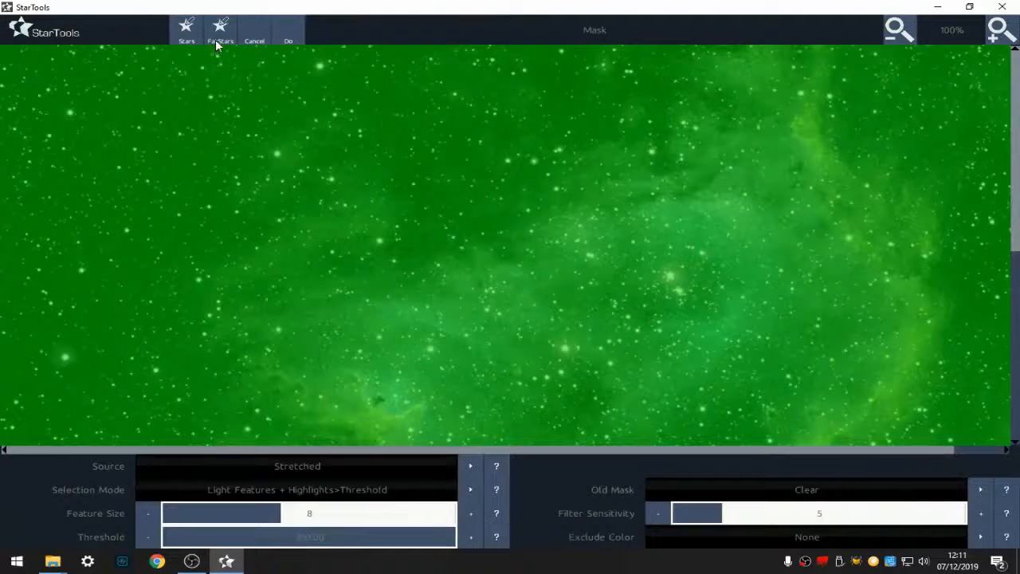
left_click(216, 39)
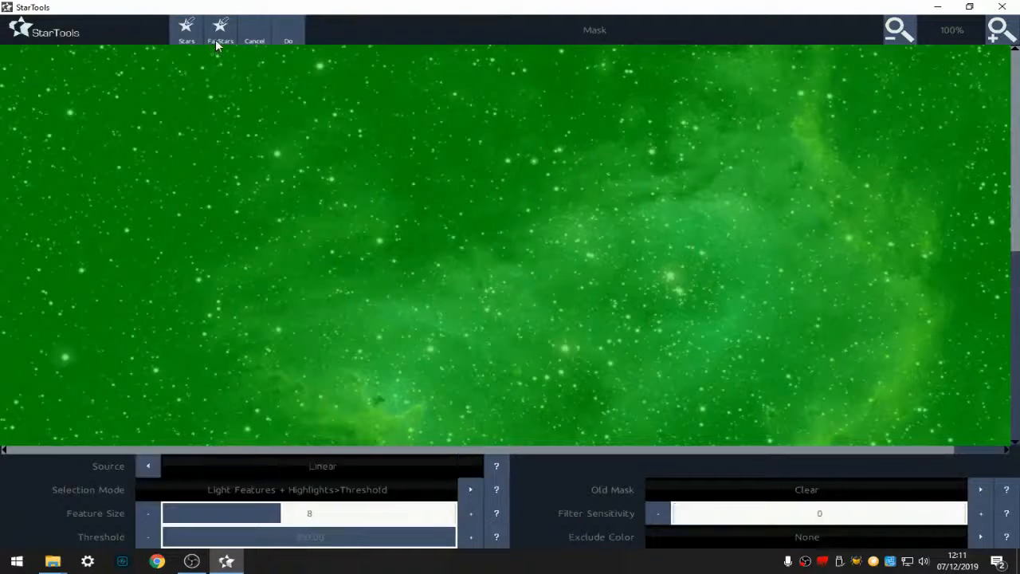
left_click(840, 516)
left_click(655, 514)
left_click(655, 512)
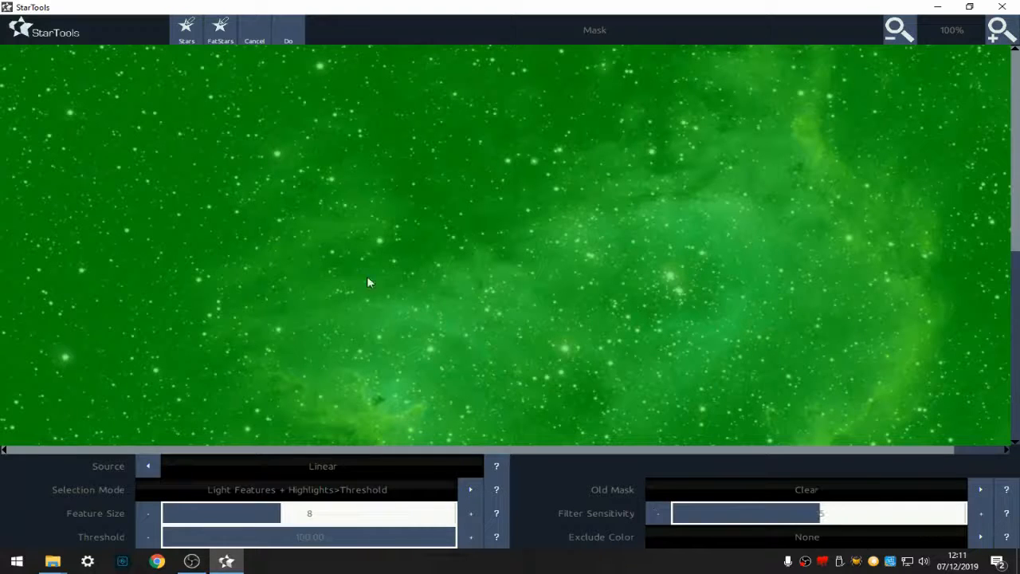
left_click(289, 36)
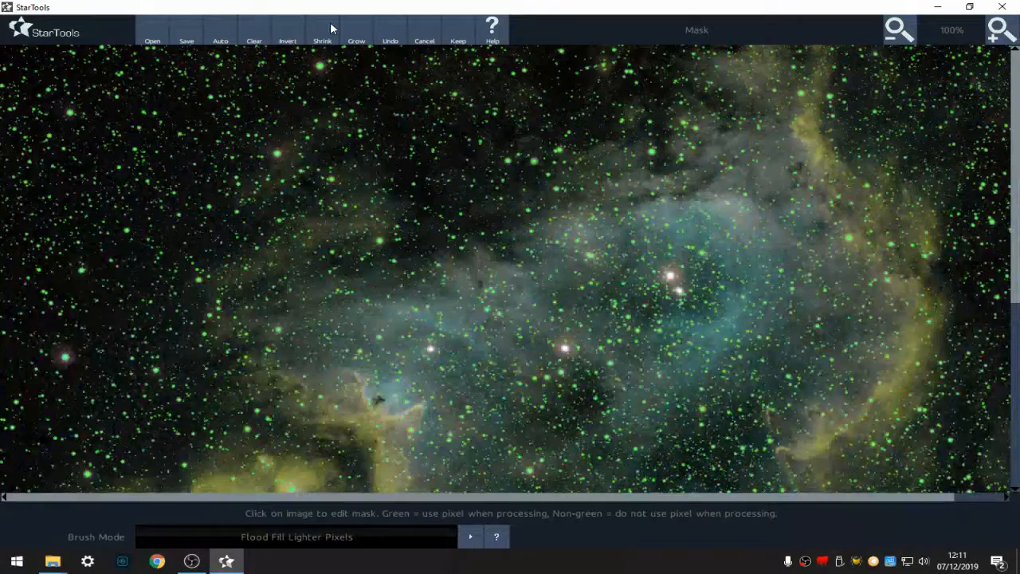
Step: Add the bright unmasked stars inside the nebula to the star mask with Flood Fill Lighter Pixels
left_click(329, 29)
left_click(680, 293)
left_click(566, 343)
left_click(432, 350)
left_click(901, 36)
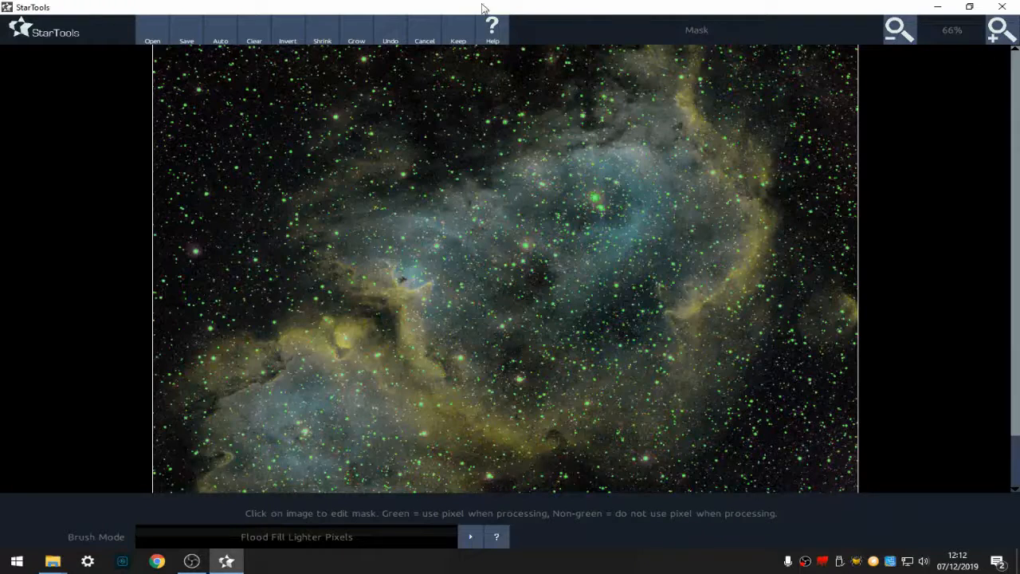
Step: Extend the star mask automatically with Source Stretched, Old Mask set to Add New To Old and Filter Sensitivity at 25
left_click(214, 37)
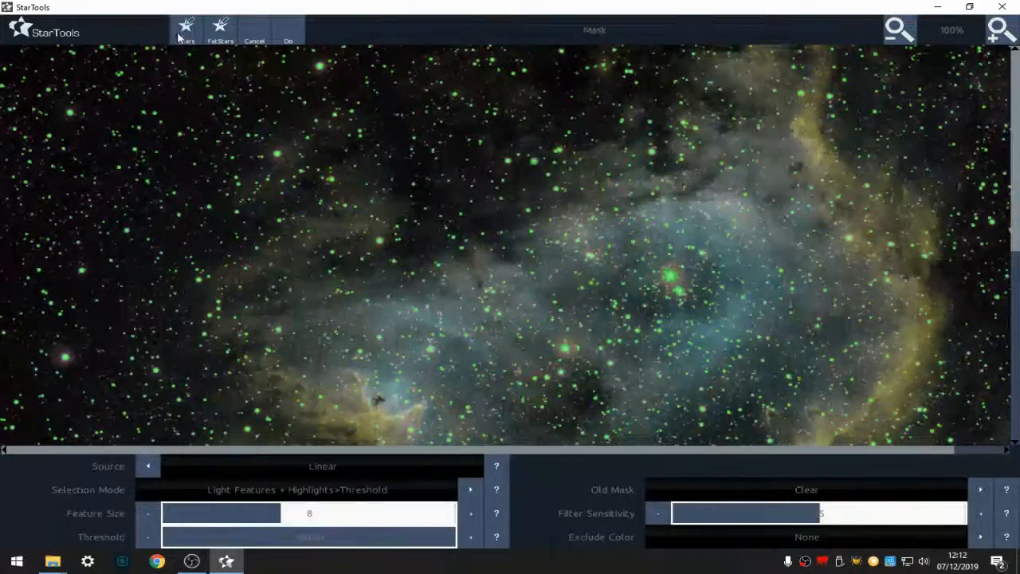
left_click(980, 489)
left_click(914, 517)
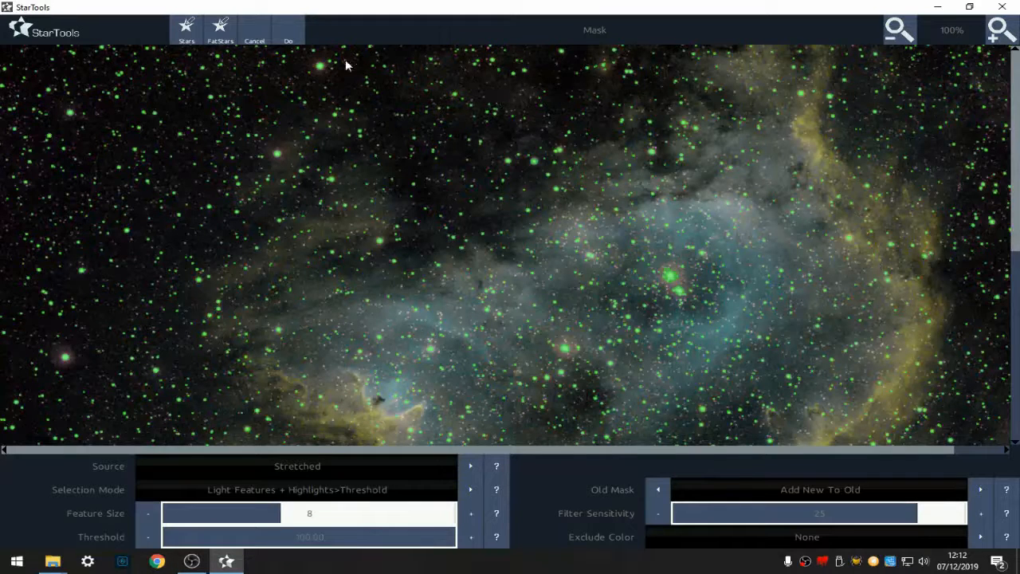
left_click(292, 35)
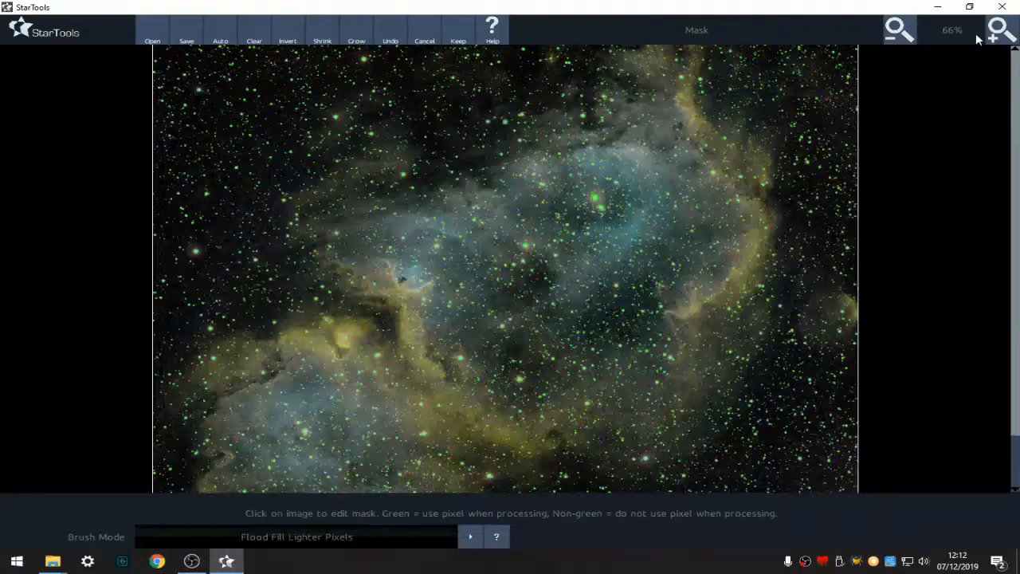
Step: Check the star mask, save it as NewLRGBComposite_mask.tiff and keep it for the image
left_click(996, 32)
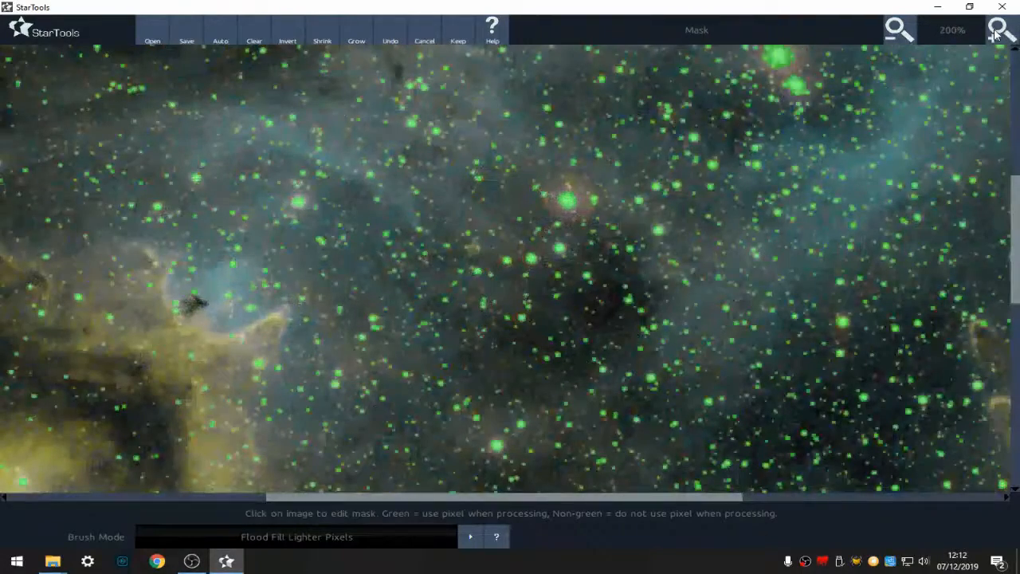
left_click(912, 28)
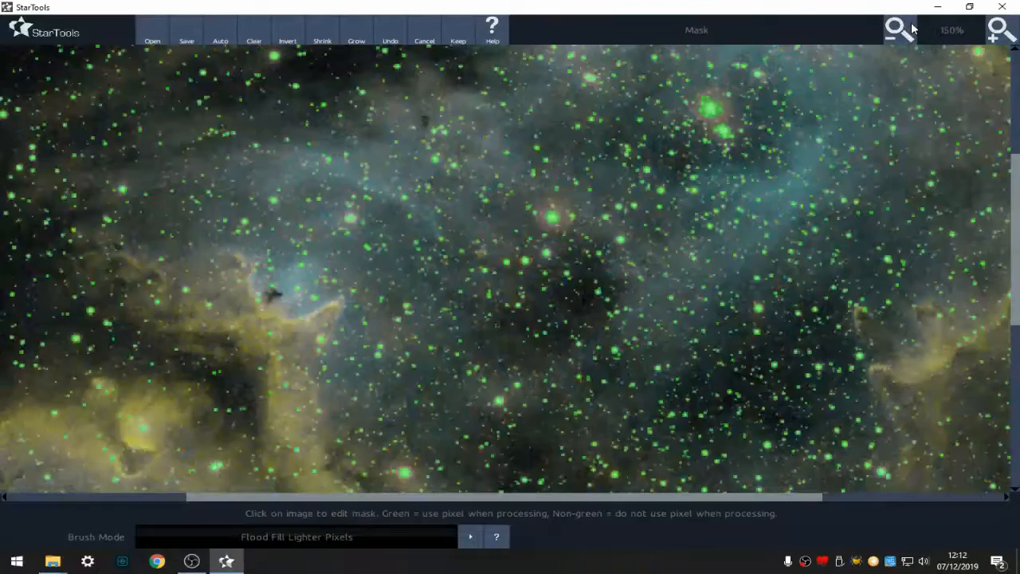
left_click(912, 29)
left_click(913, 29)
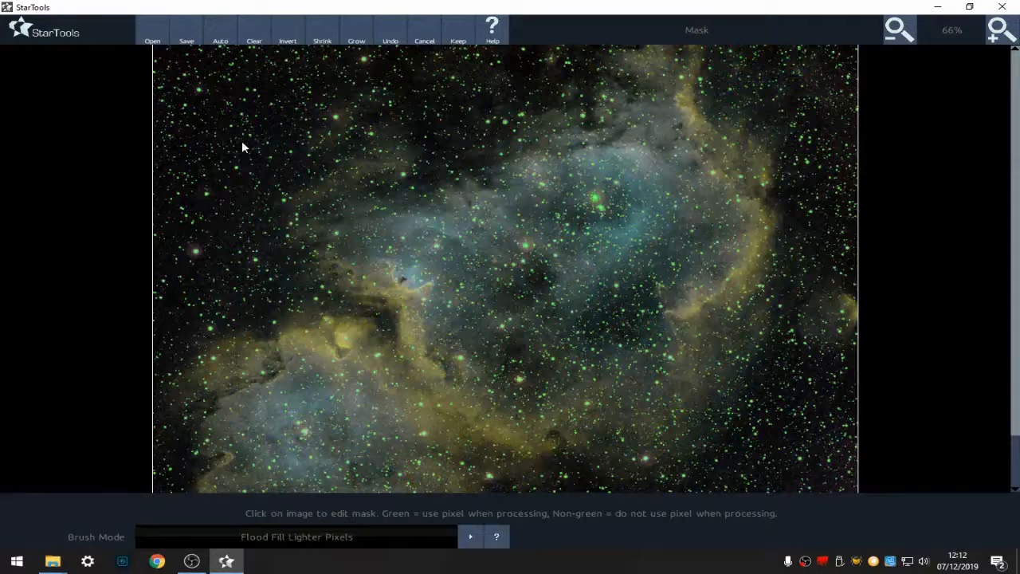
left_click(183, 40)
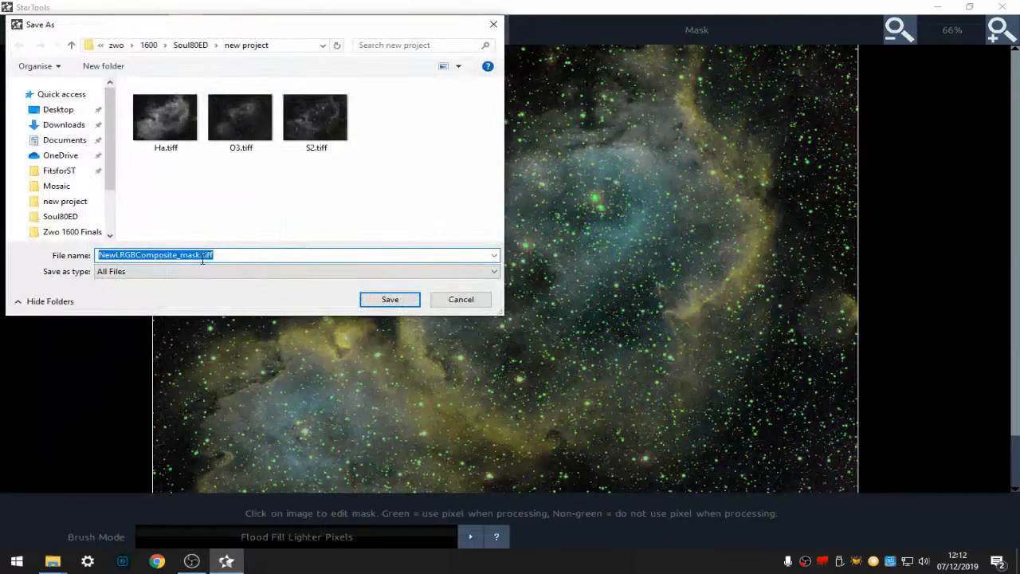
left_click(390, 299)
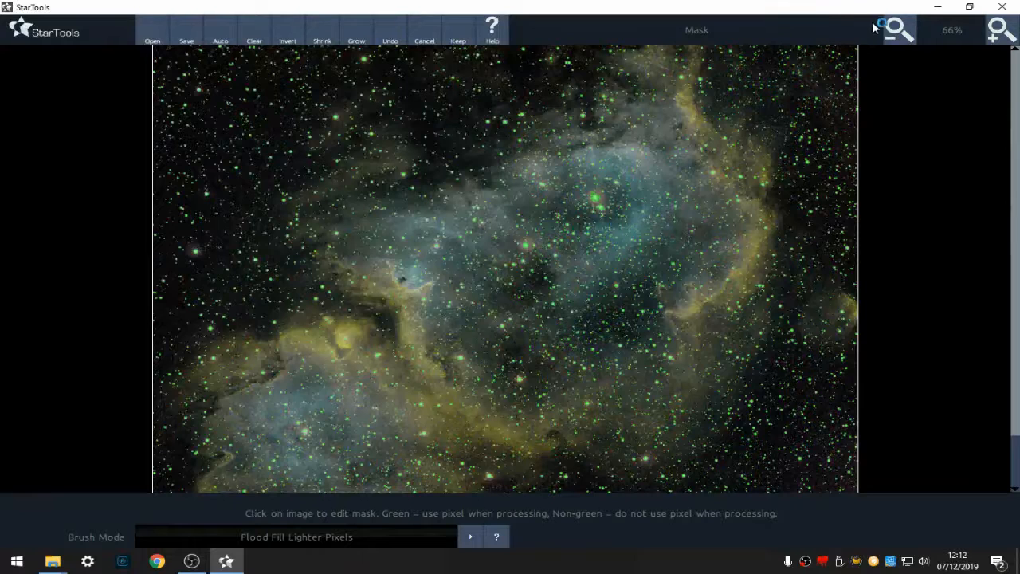
left_click(454, 36)
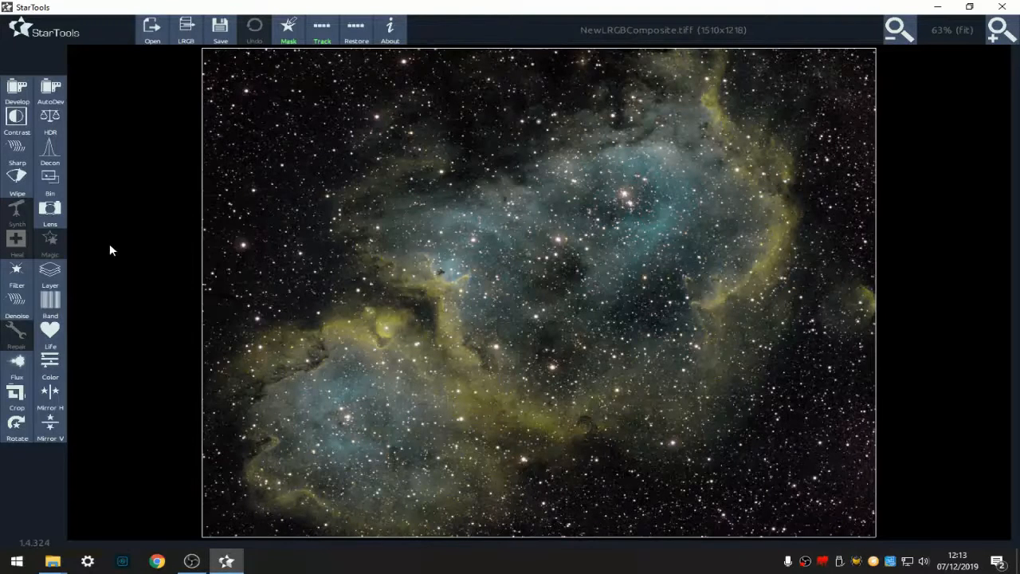
Step: Switch tracking off with final noise reduction and set the Grain Size to 8.0 pixels
left_click(322, 30)
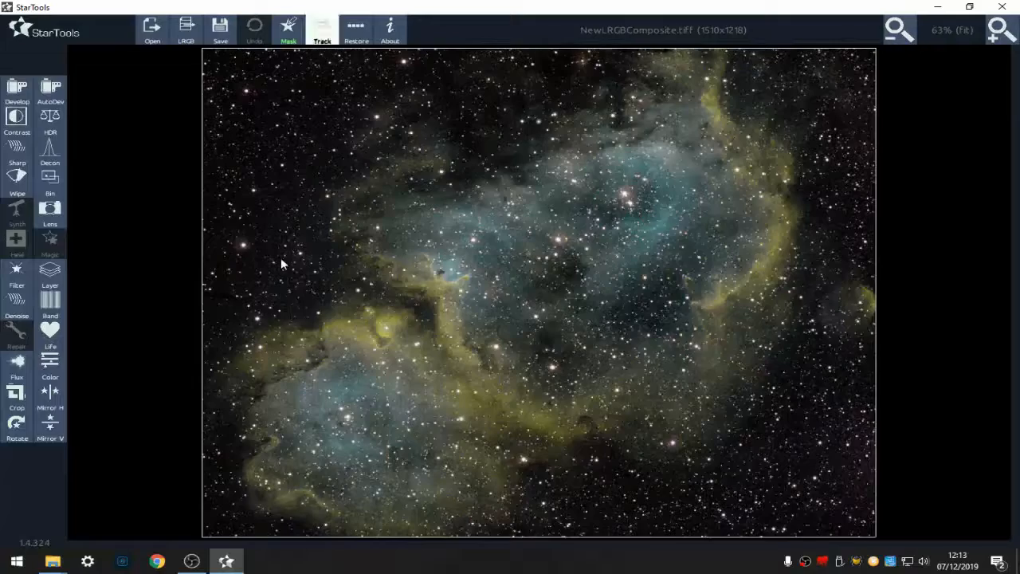
left_click(319, 363)
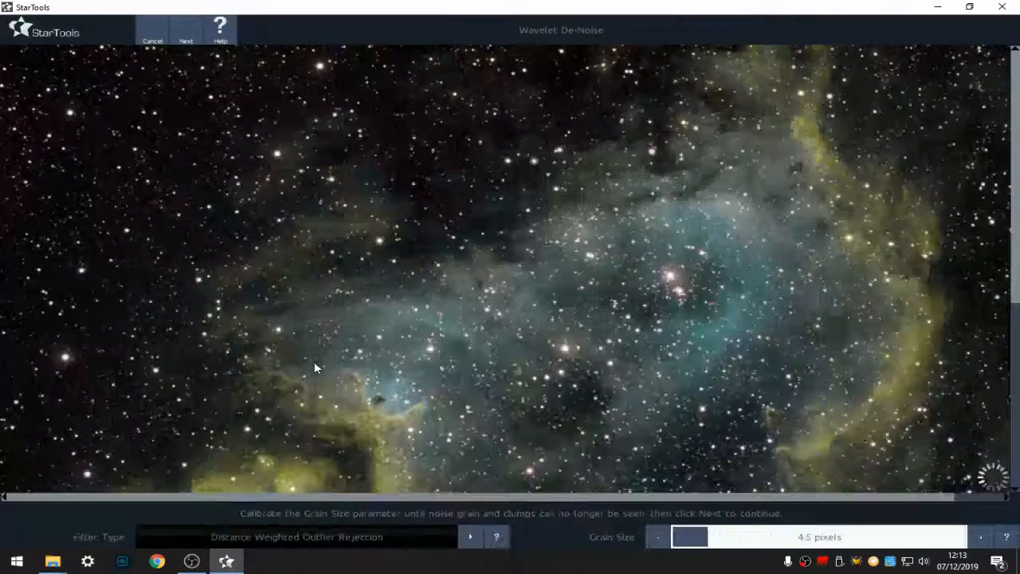
left_click(741, 537)
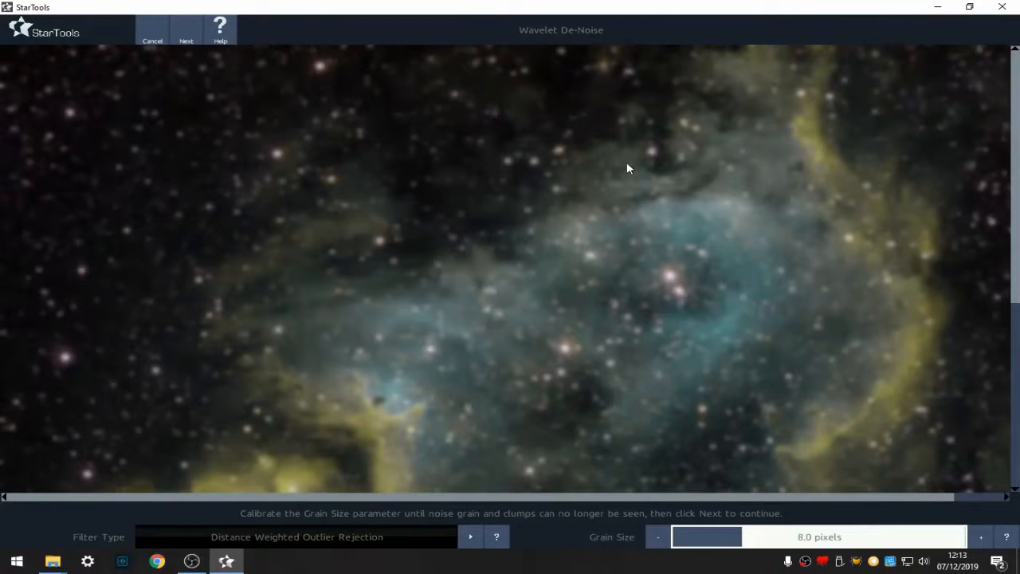
left_click(191, 34)
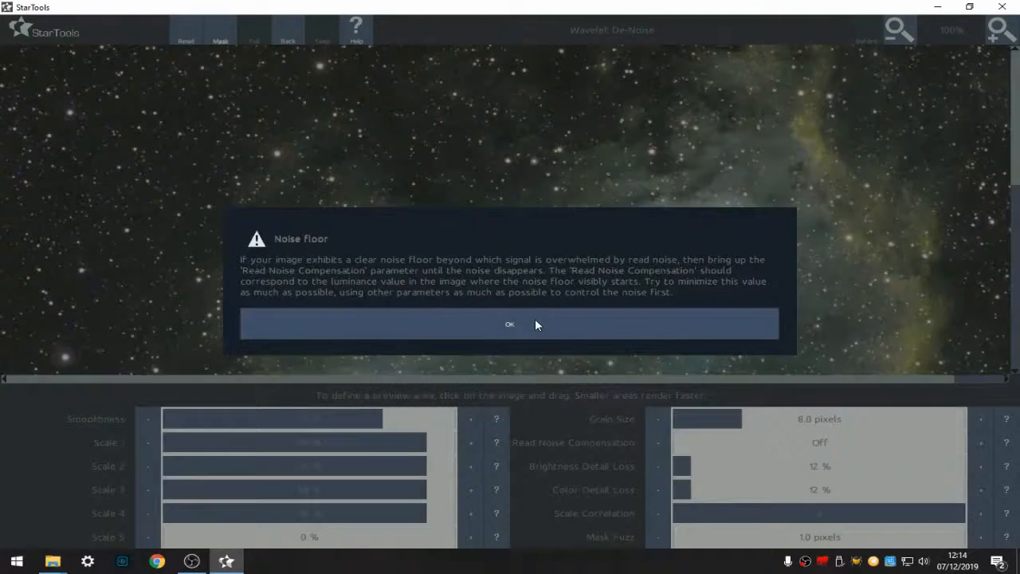
Step: Run Wavelet De-Noise on the composite with its default settings and keep the result
left_click(535, 322)
left_click(628, 319)
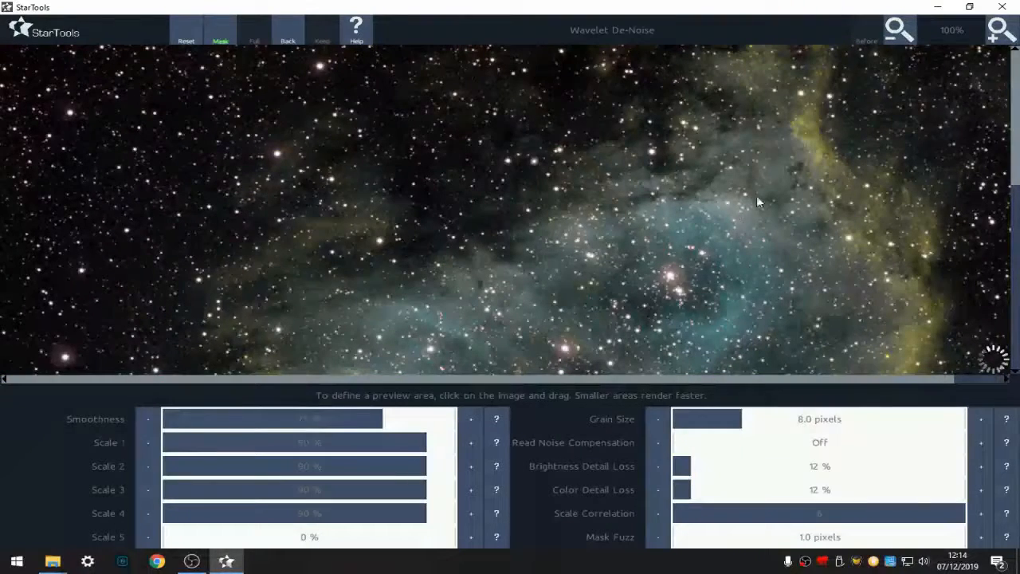
left_click(902, 37)
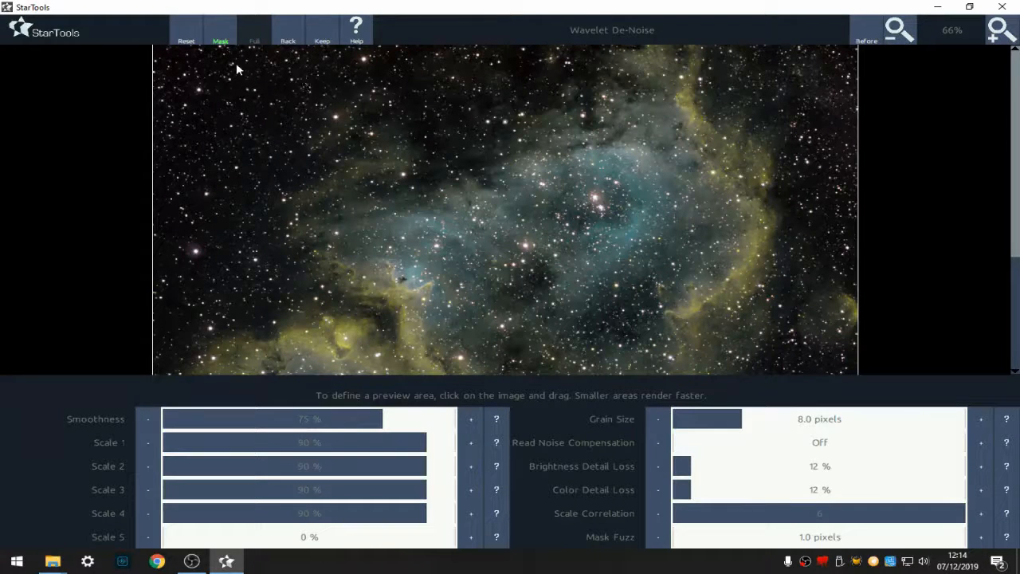
left_click(323, 30)
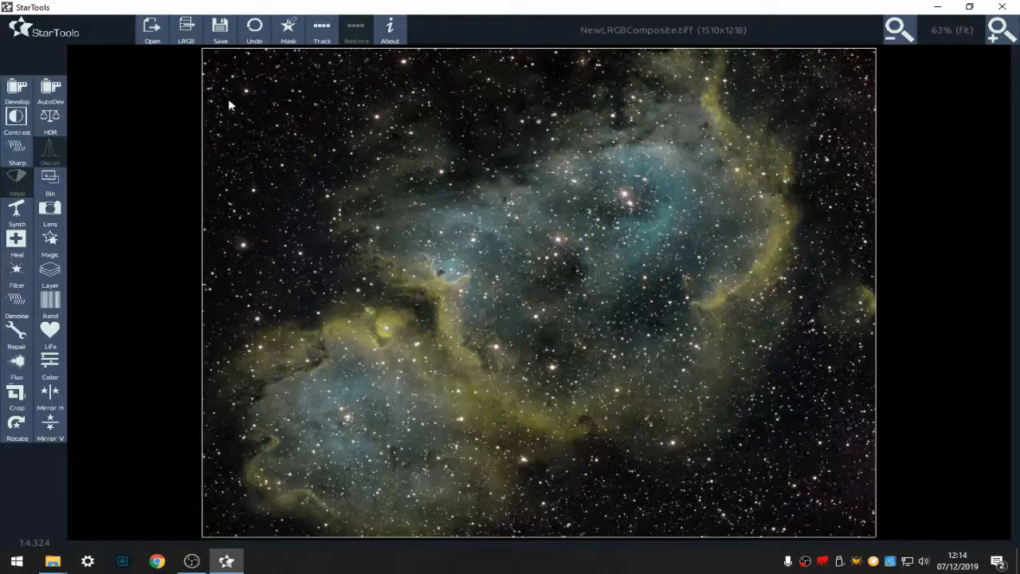
left_click(153, 34)
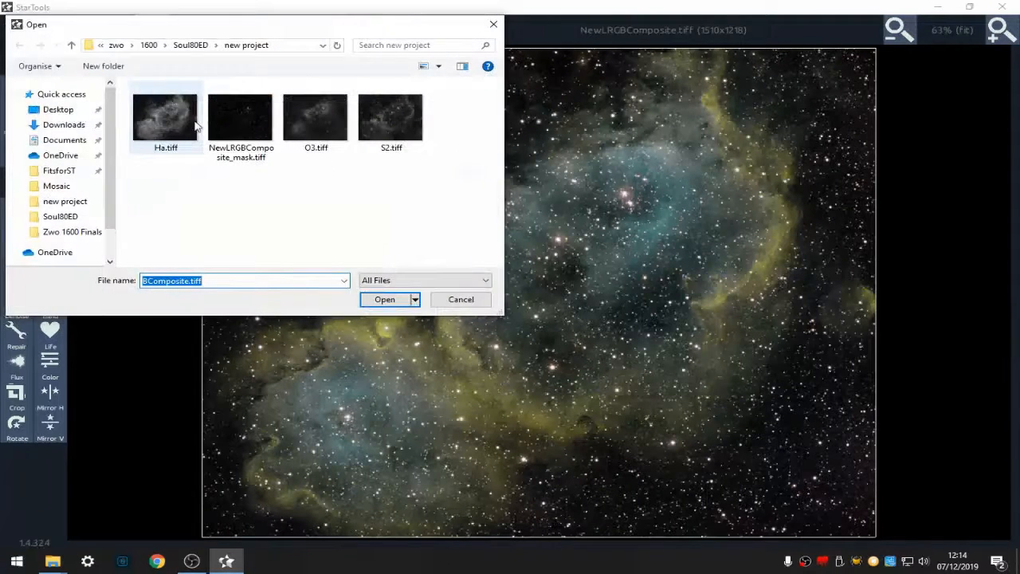
left_click(223, 120)
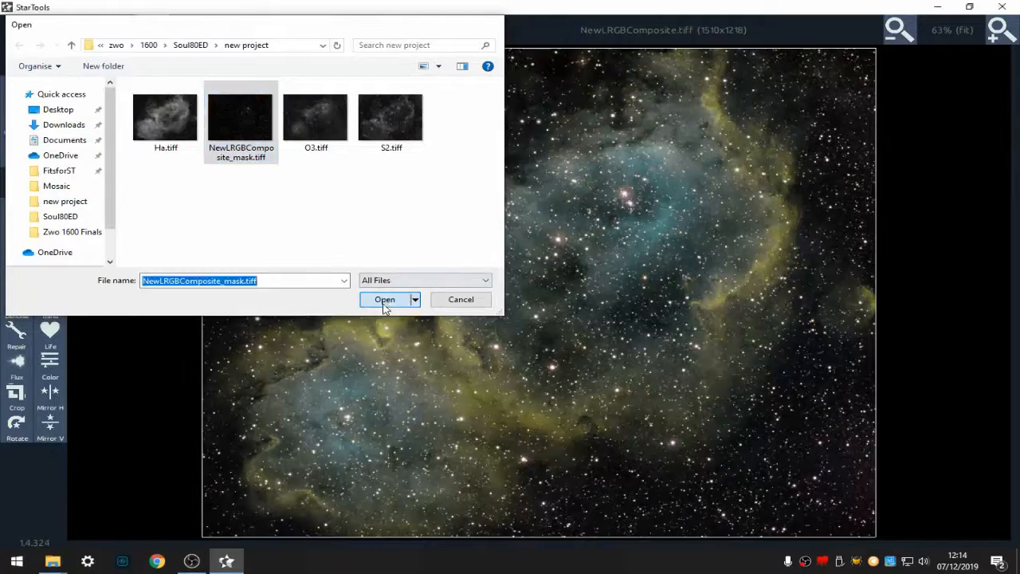
left_click(383, 299)
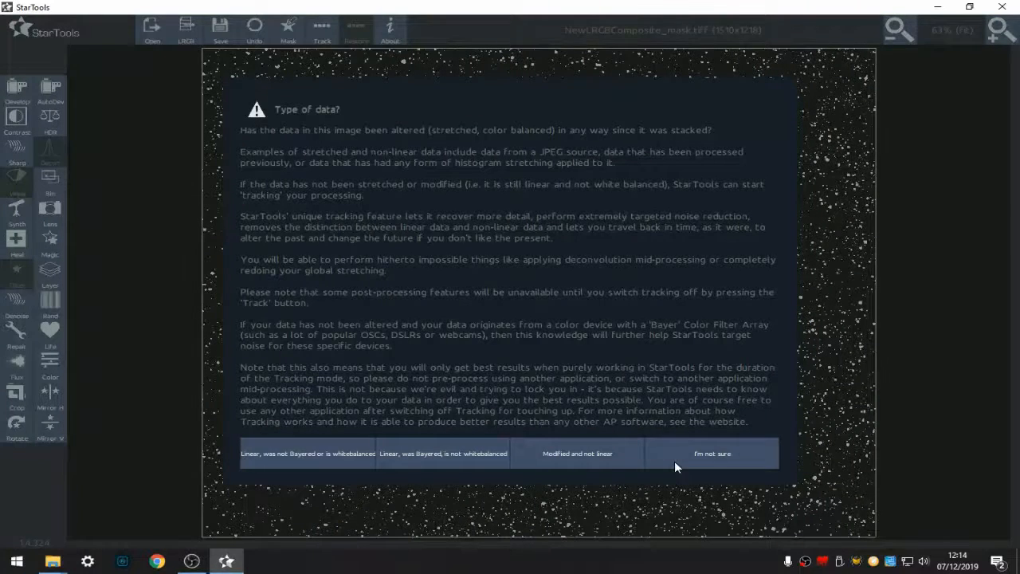
left_click(602, 458)
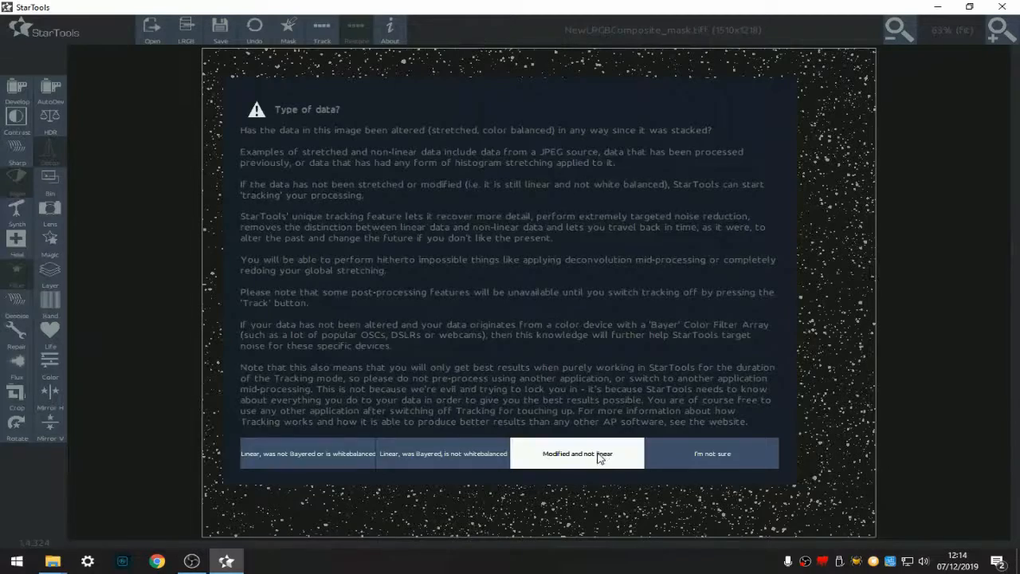
left_click(622, 333)
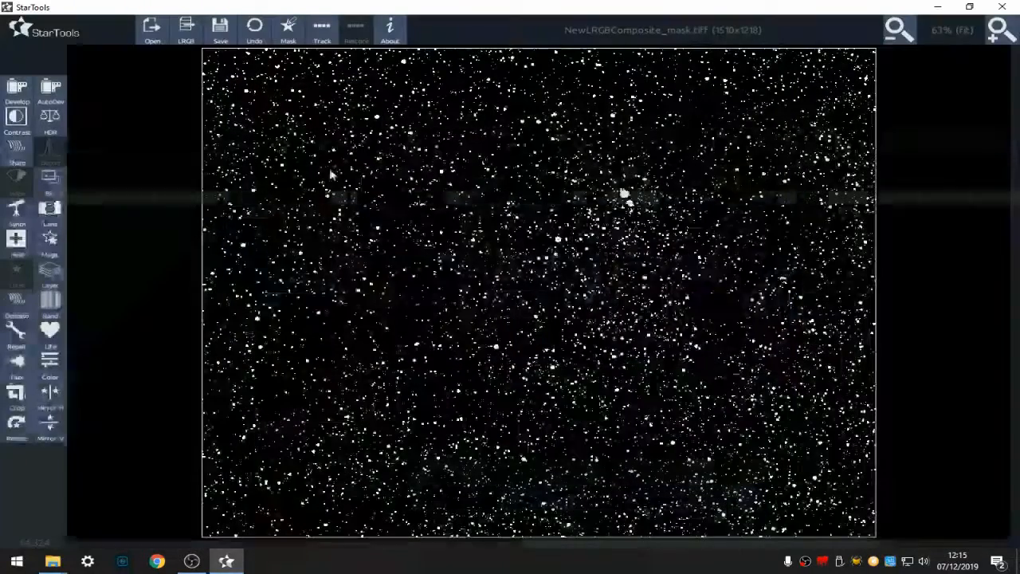
left_click(256, 31)
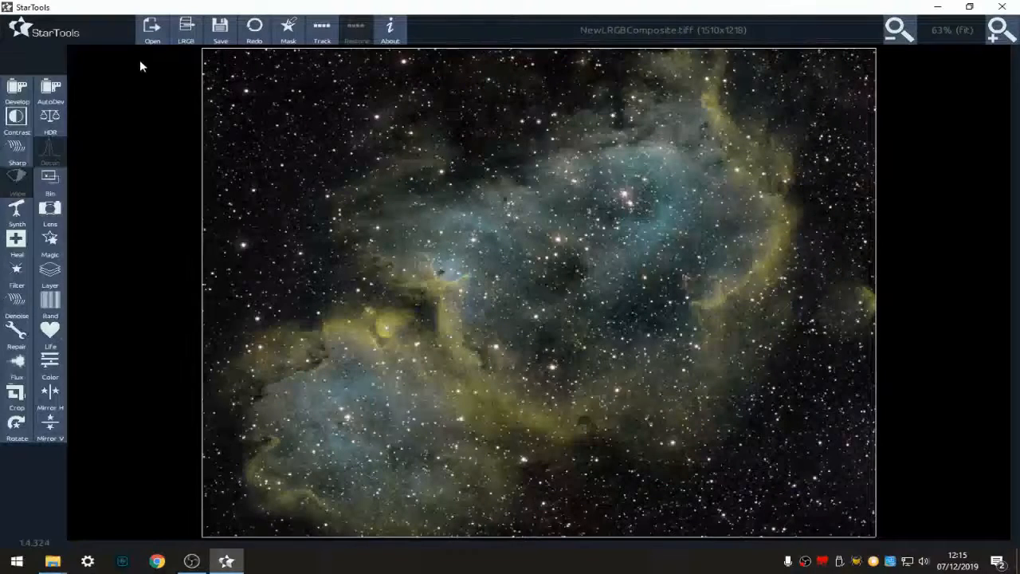
Step: Load NewLRGBComposite_mask.tiff as the mask of the composite and keep it
left_click(287, 30)
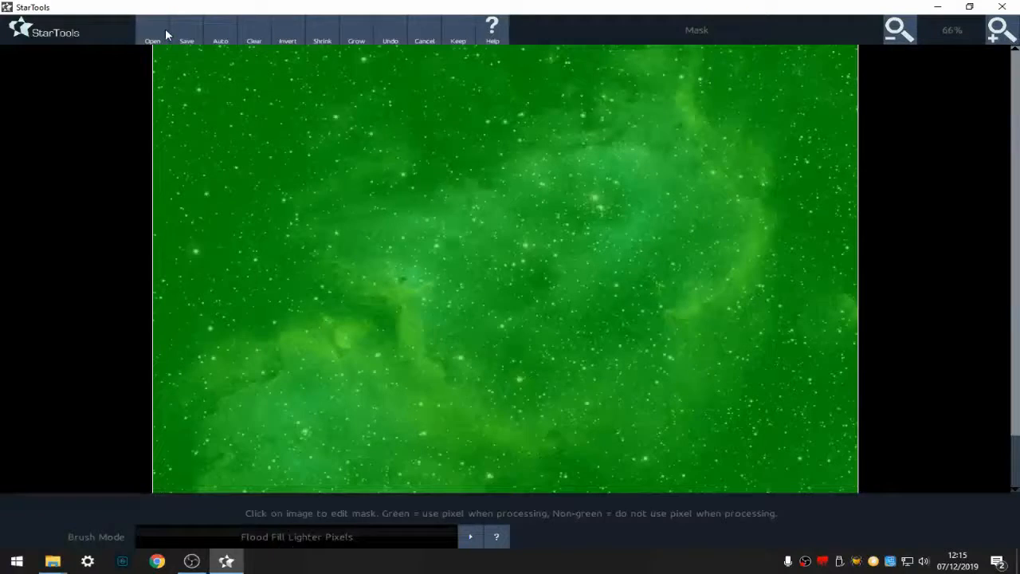
left_click(159, 36)
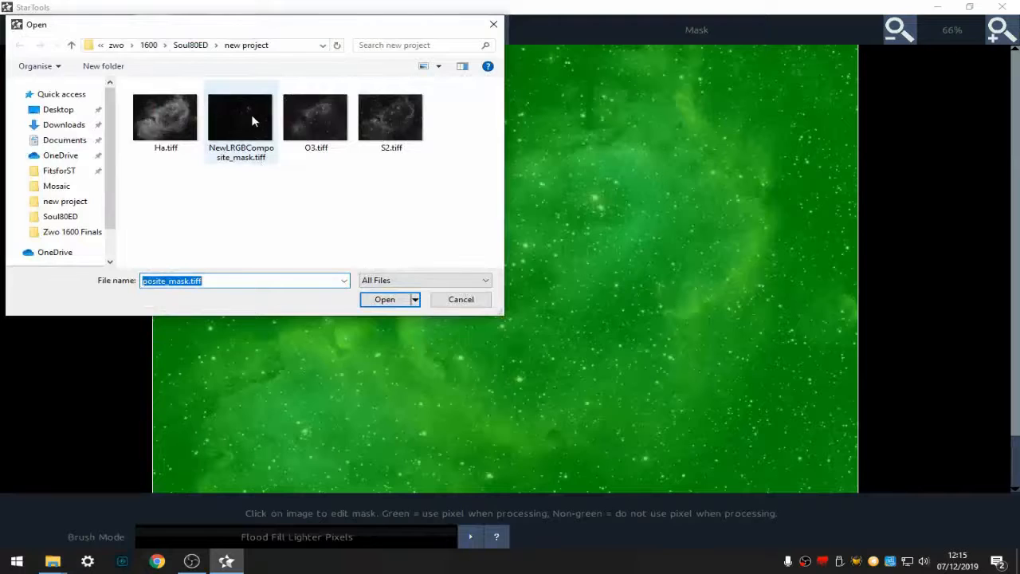
left_click(382, 300)
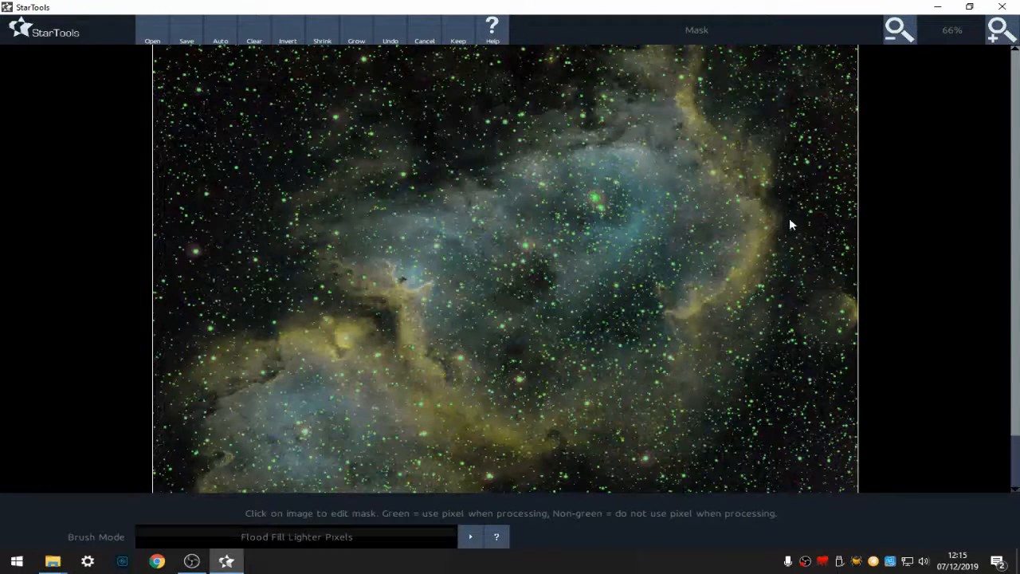
left_click(459, 33)
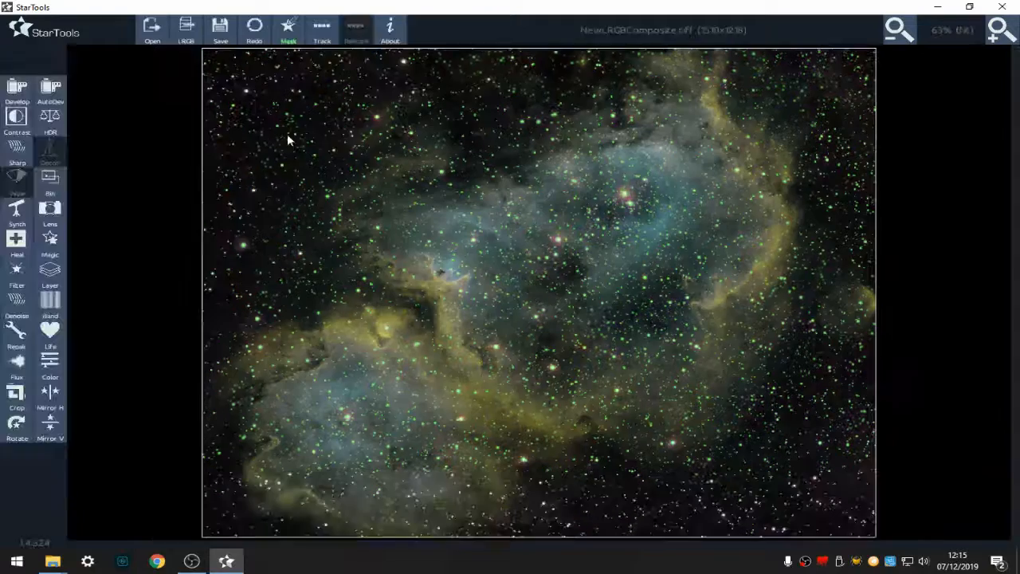
Step: Apply the Magic module in Tighten mode to the masked stars, compare with the original and keep the result
left_click(50, 243)
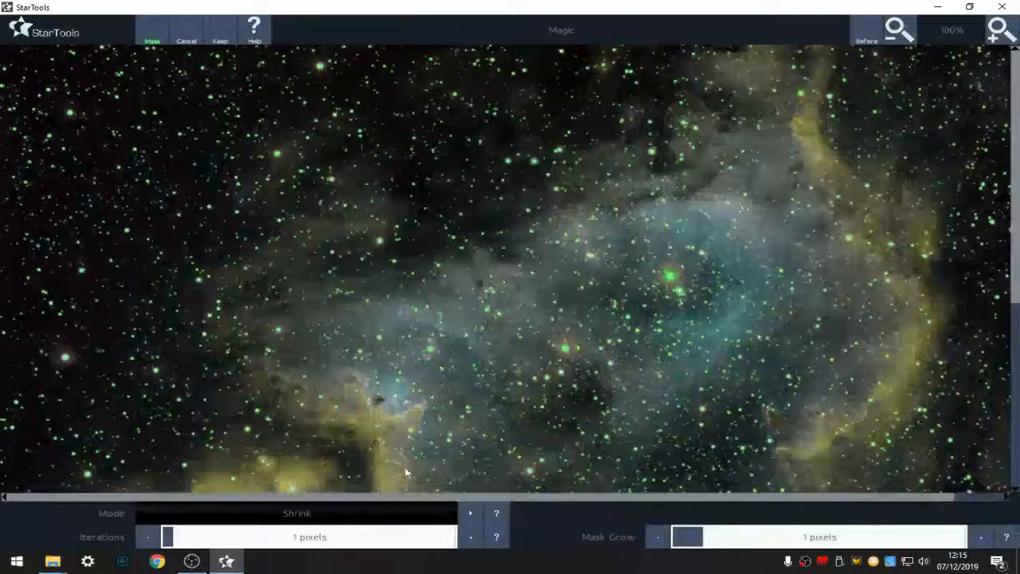
left_click(470, 513)
left_click(470, 512)
left_click(470, 513)
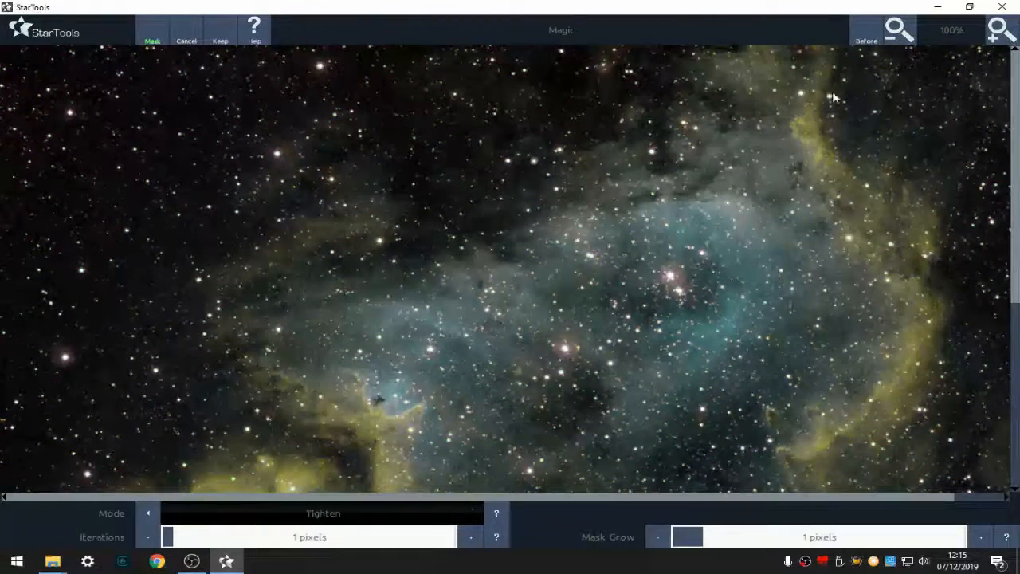
left_click(894, 30)
left_click(867, 33)
left_click(867, 33)
left_click(867, 34)
left_click(867, 33)
left_click(867, 33)
left_click(867, 34)
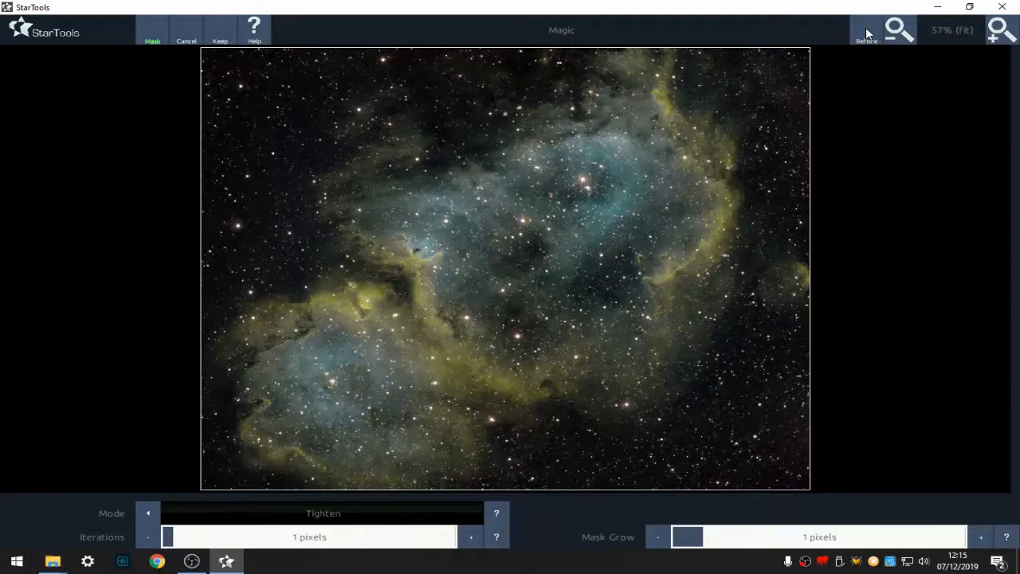
left_click(217, 34)
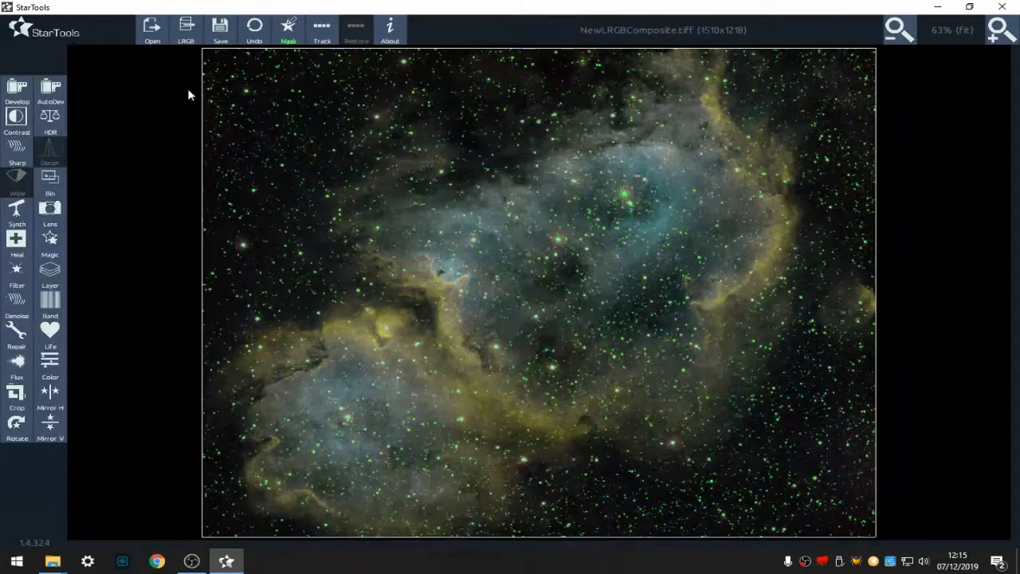
Step: Shrink the star mask to drop the smallest stars, grow it back and keep it
left_click(291, 34)
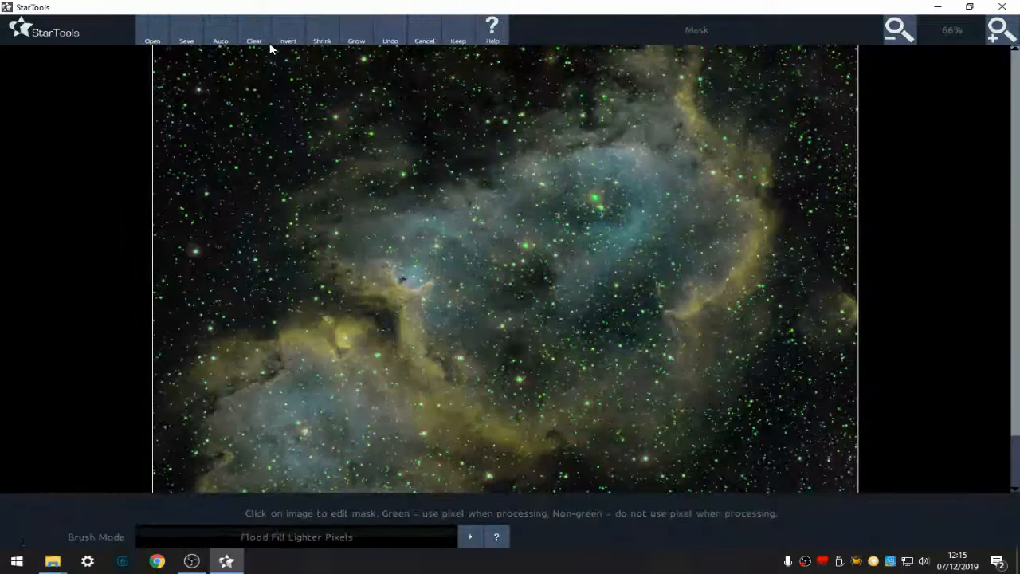
left_click(320, 31)
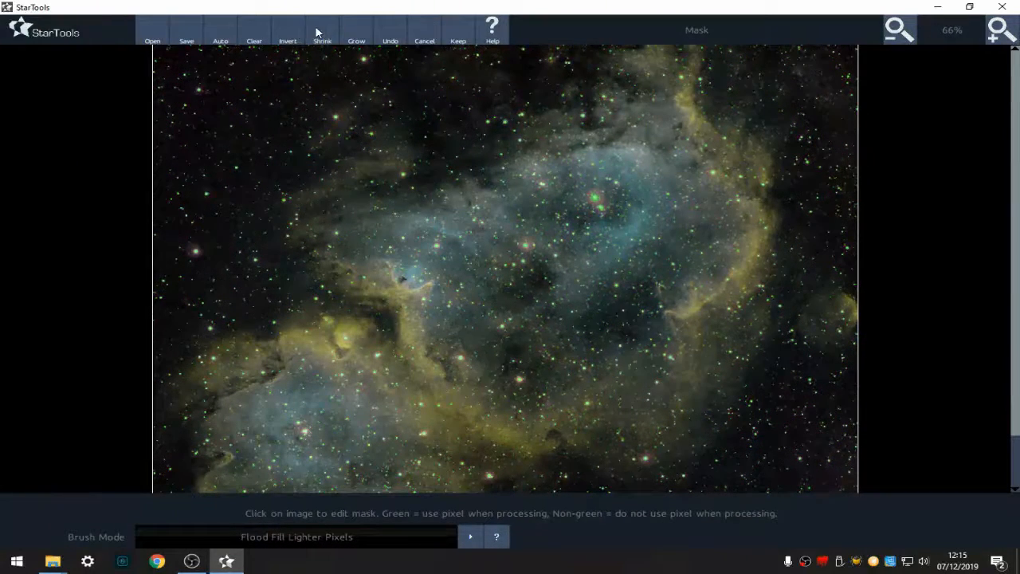
left_click(358, 36)
left_click(358, 36)
left_click(466, 40)
Step: Apply the Magic module in Tighten mode at 1 pixel through the reduced star mask, compare with the original and keep the result
left_click(49, 242)
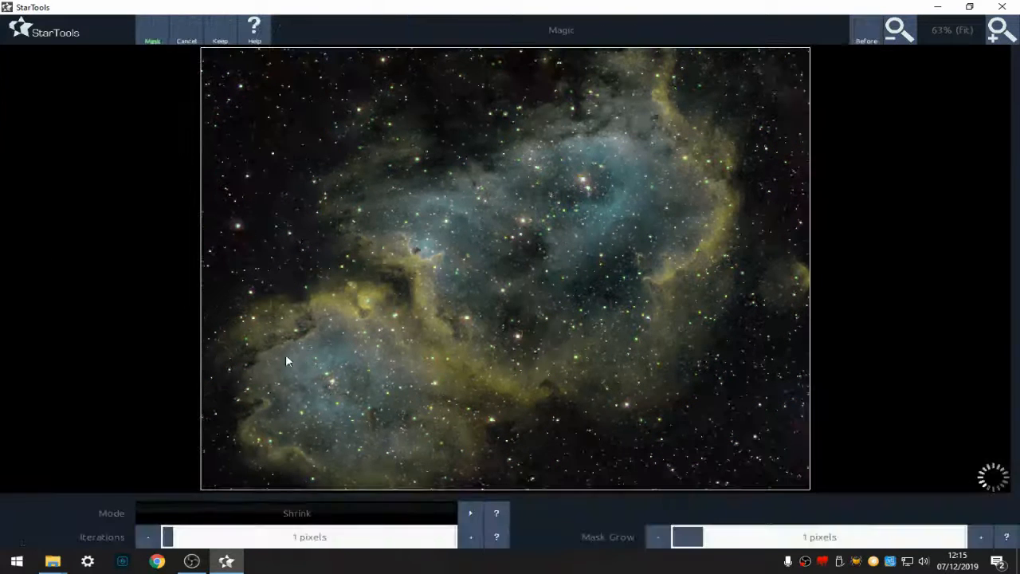
left_click(468, 513)
left_click(469, 512)
left_click(468, 513)
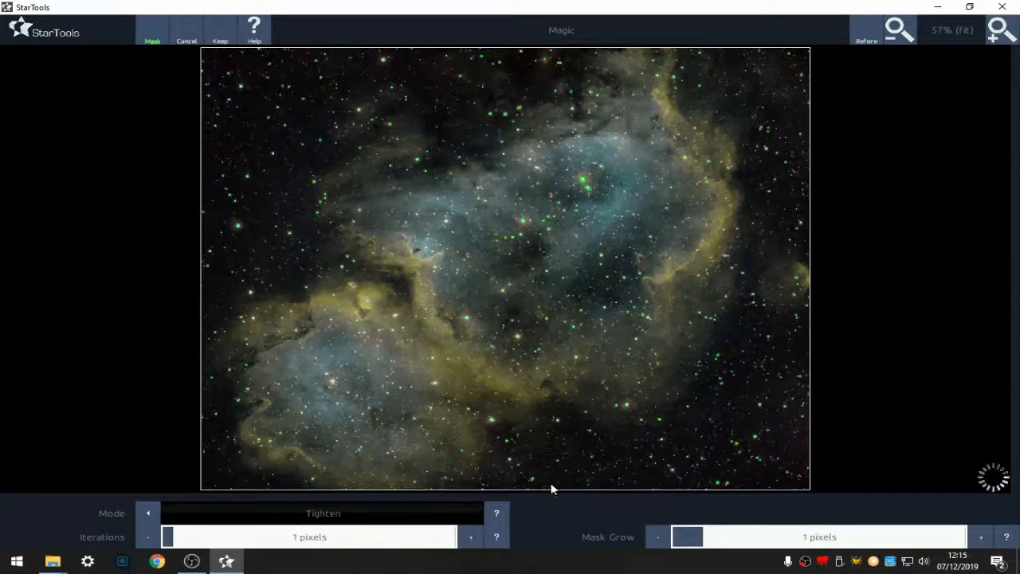
left_click(898, 34)
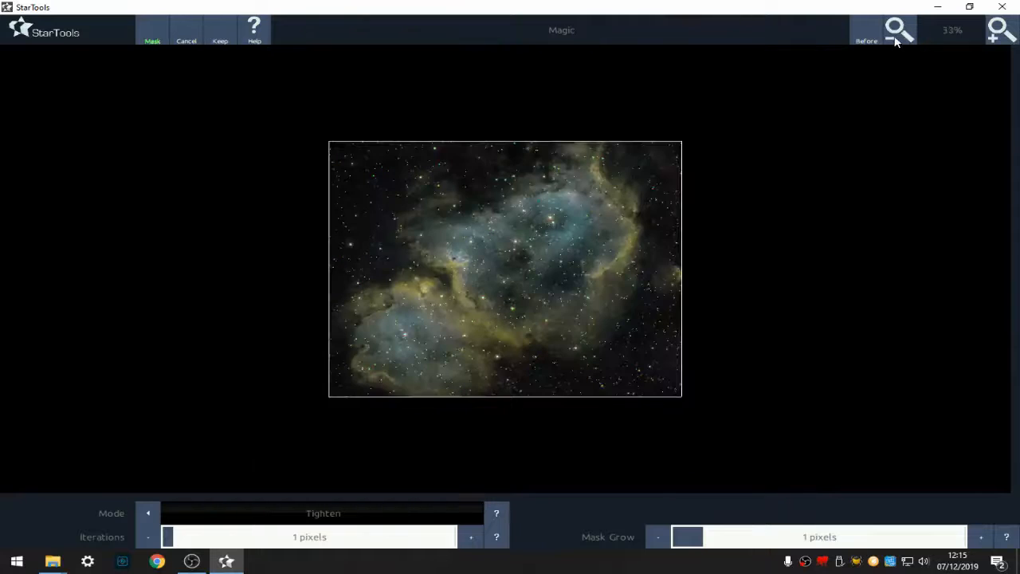
left_click(998, 31)
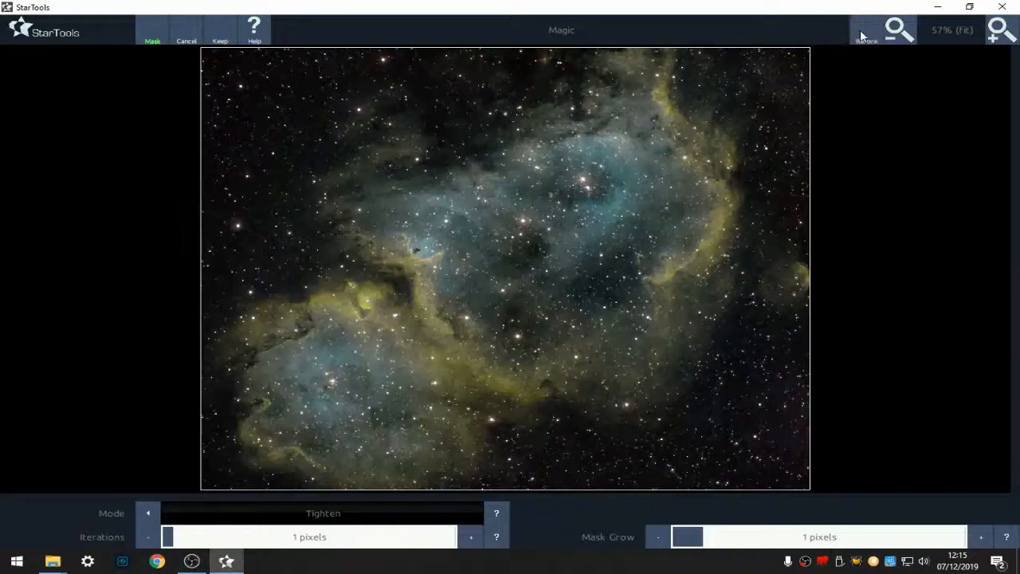
left_click(221, 38)
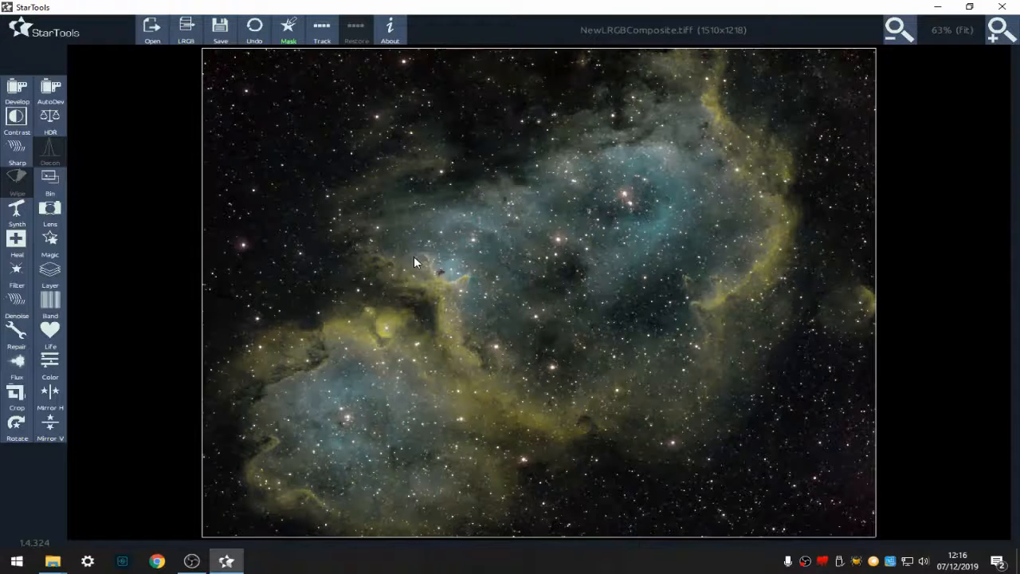
Step: Save the composite as NewLRGBComposite.tiff and reopen it as linear data that was Bayered and is not white balanced
left_click(213, 29)
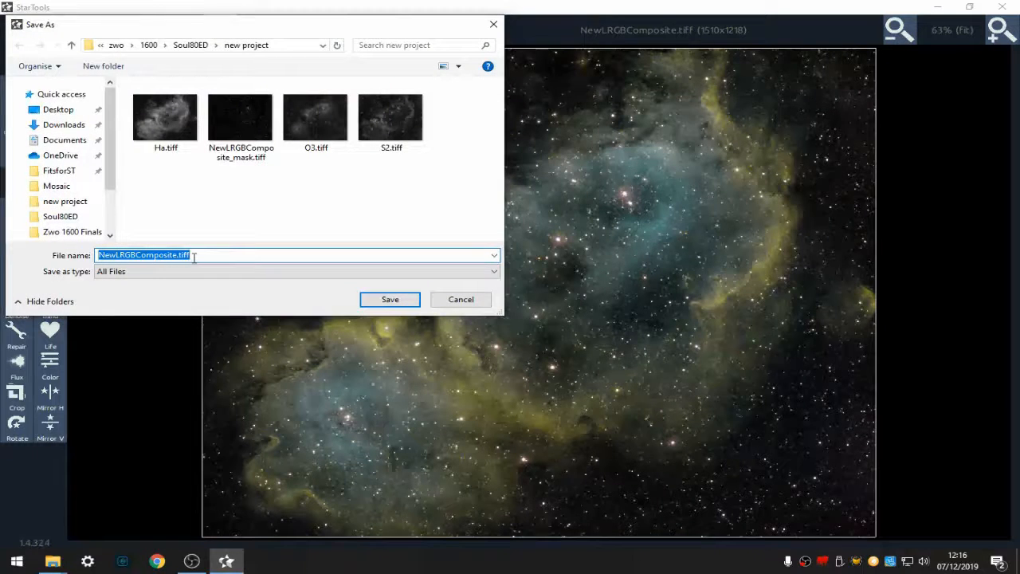
left_click(392, 305)
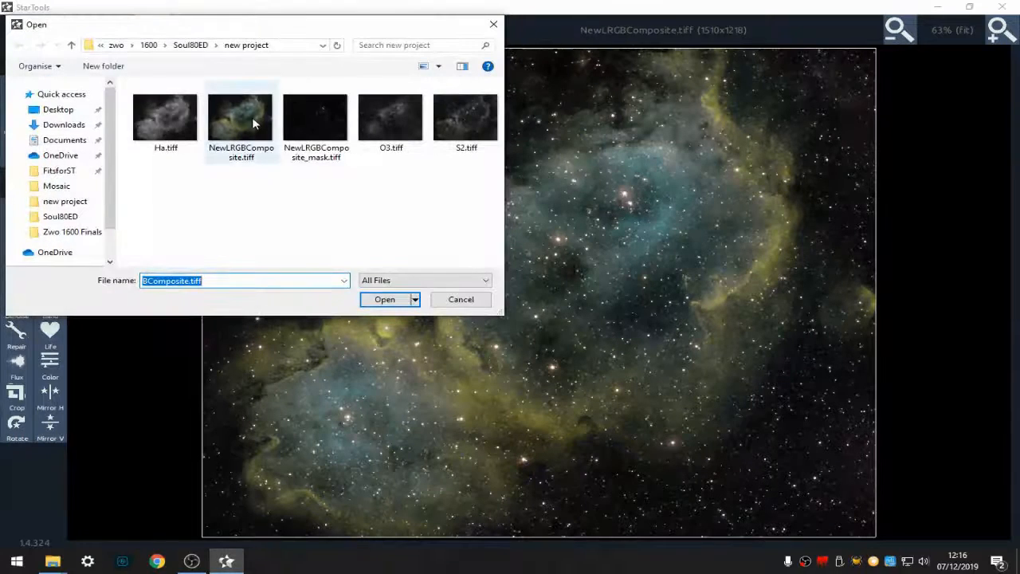
left_click(255, 125)
left_click(385, 300)
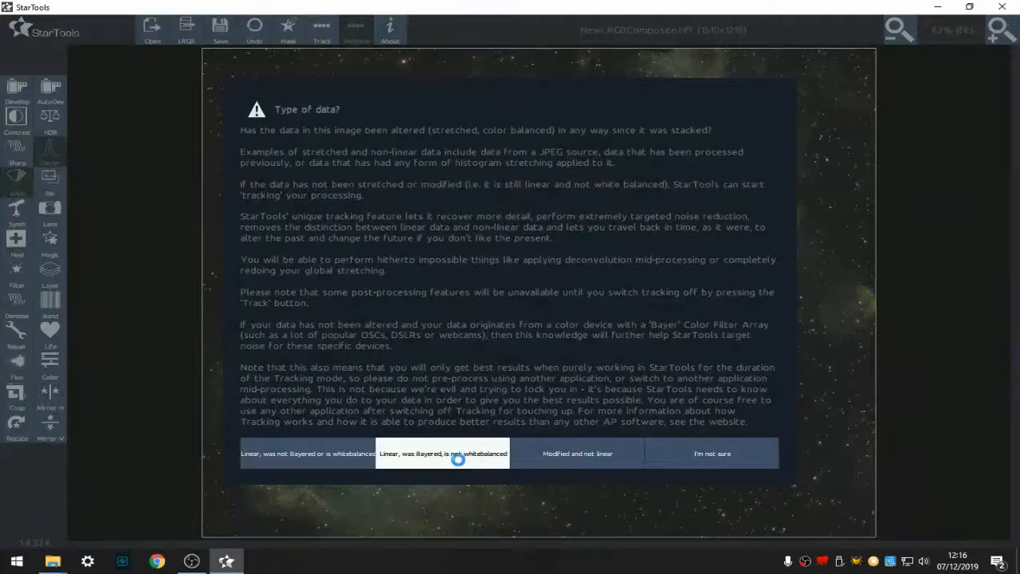
left_click(459, 461)
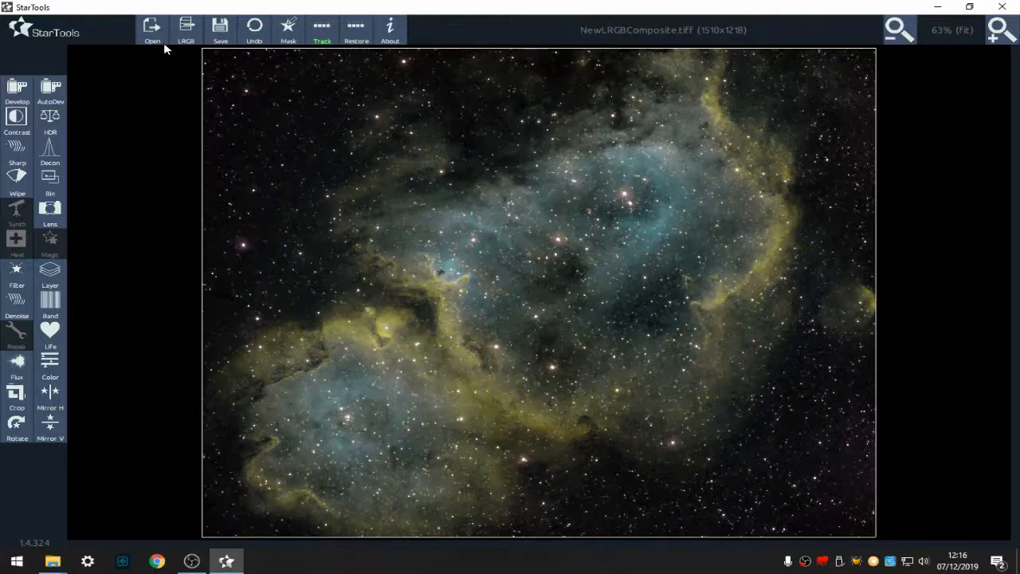
Step: Load NewLRGBComposite_mask.tiff as the mask of the reopened composite, grow it and undo the last growth
left_click(288, 30)
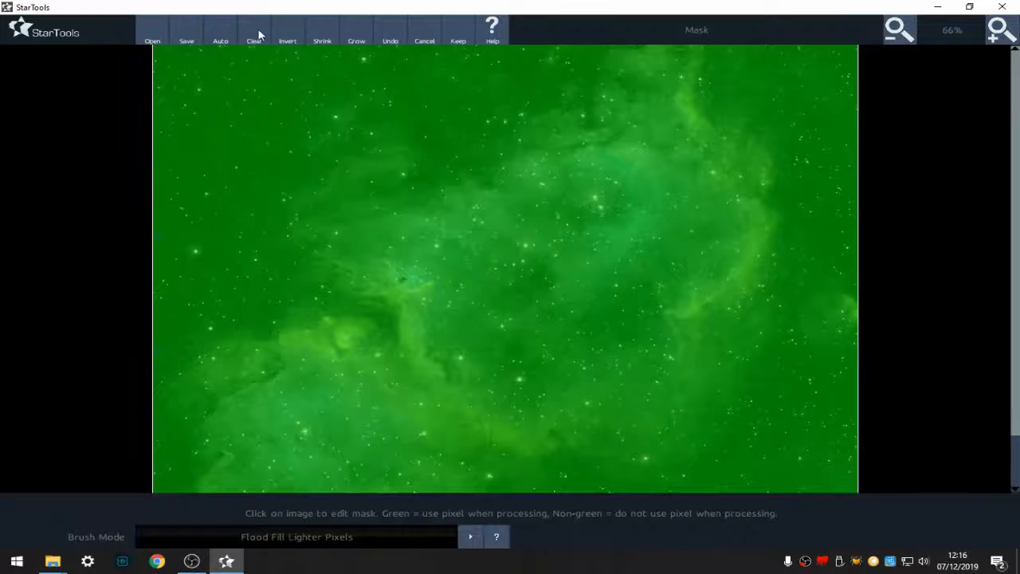
left_click(152, 32)
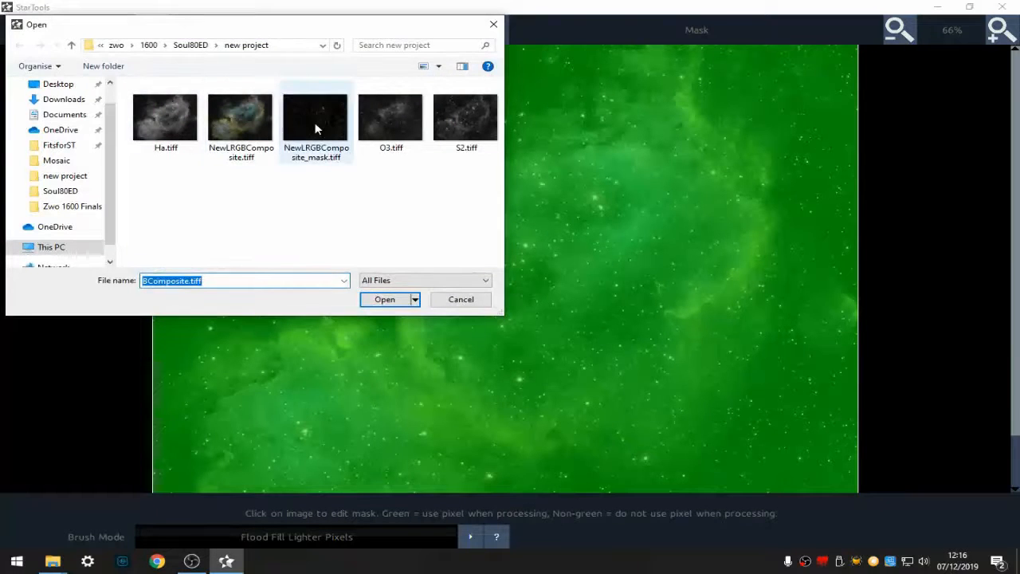
left_click(315, 127)
left_click(398, 300)
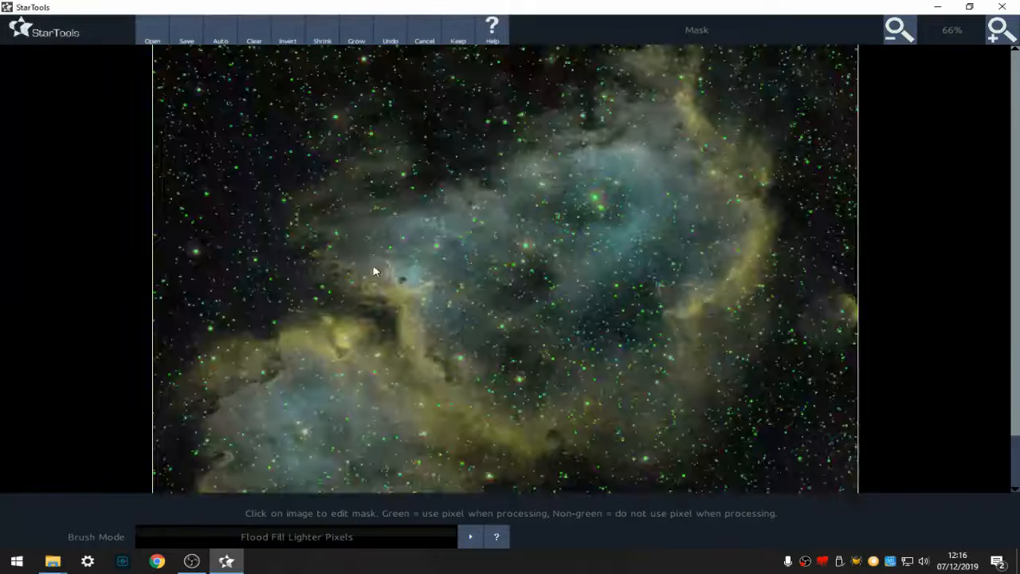
left_click(356, 31)
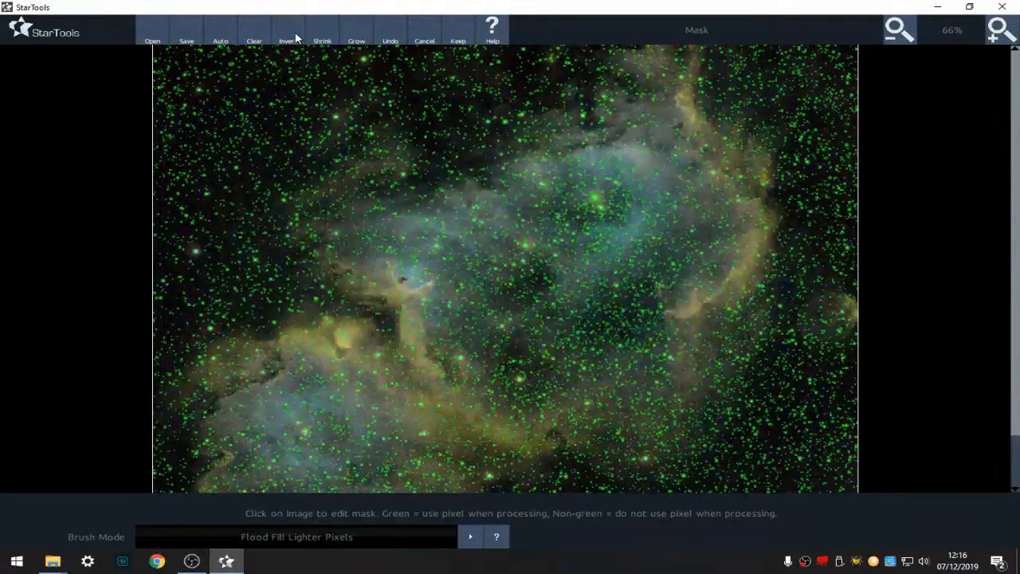
left_click(388, 40)
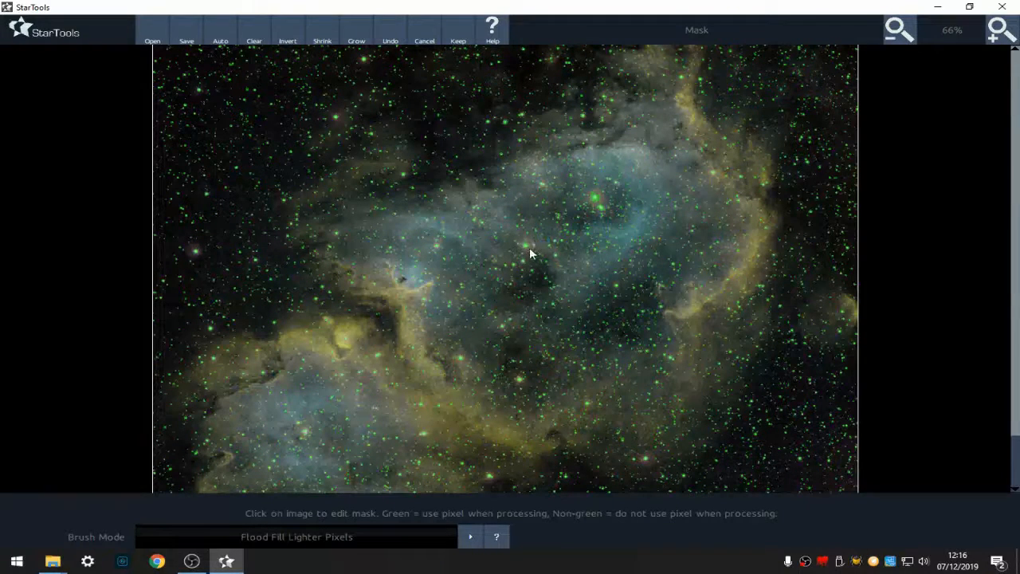
Step: Lasso the largest bright stars with their halos to add them to the star mask, invert the mask and keep it
left_click(1003, 32)
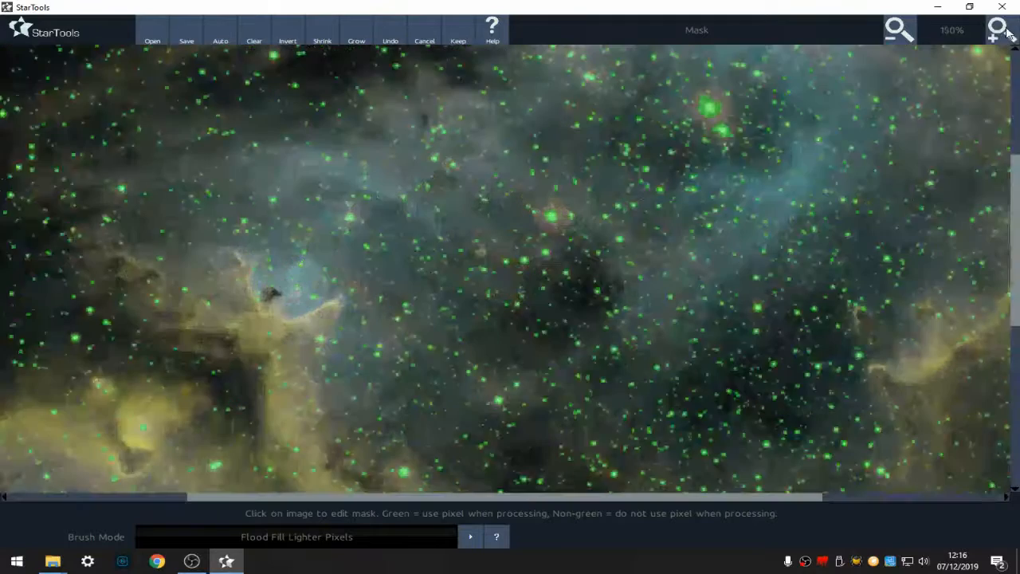
left_click(1006, 34)
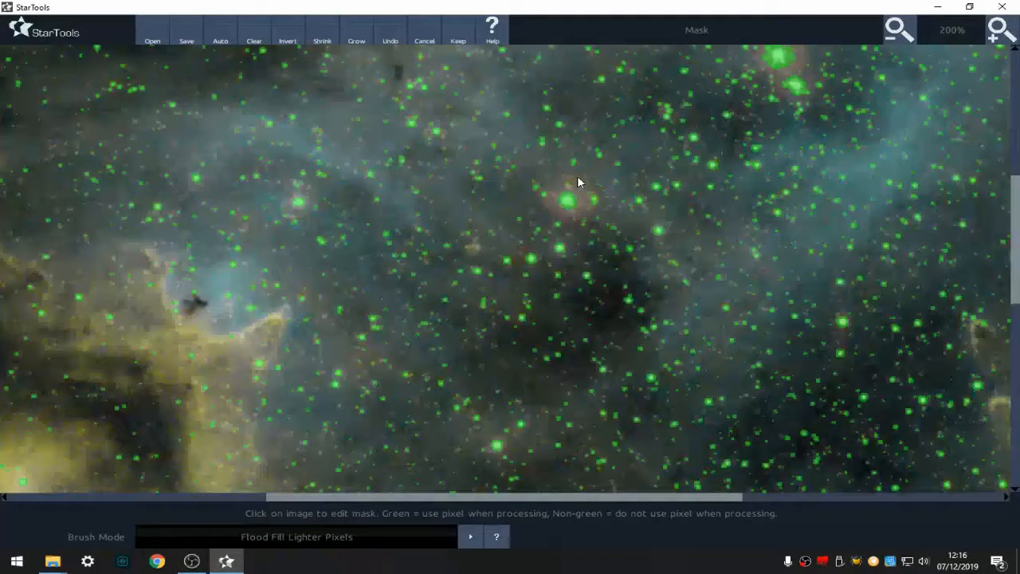
left_click(322, 540)
left_click(323, 519)
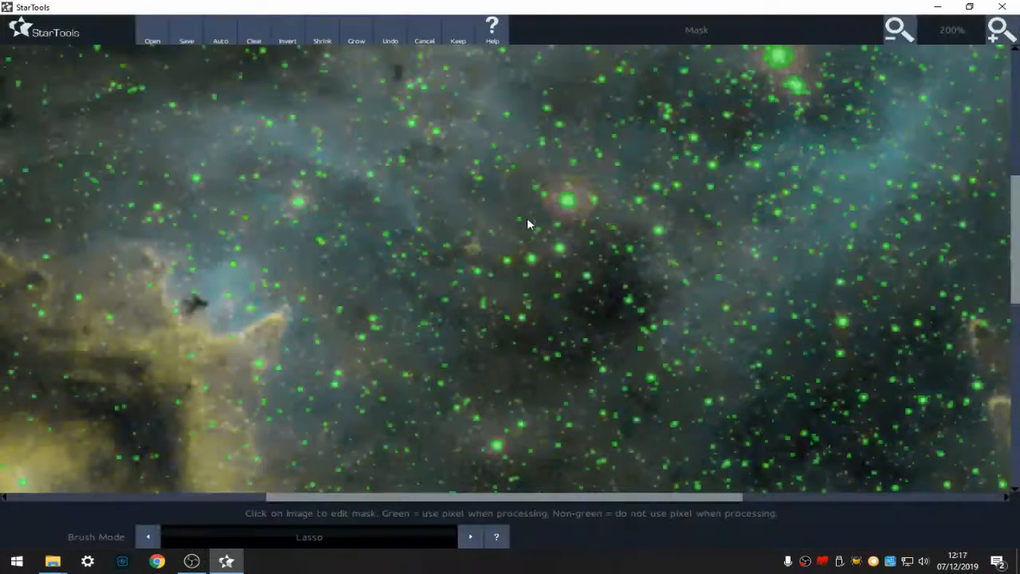
mouse_move(572, 172)
left_mouse_down()
mouse_move(597, 200)
mouse_move(585, 218)
mouse_move(565, 221)
mouse_move(538, 192)
mouse_move(576, 172)
left_mouse_up()
left_click(900, 35)
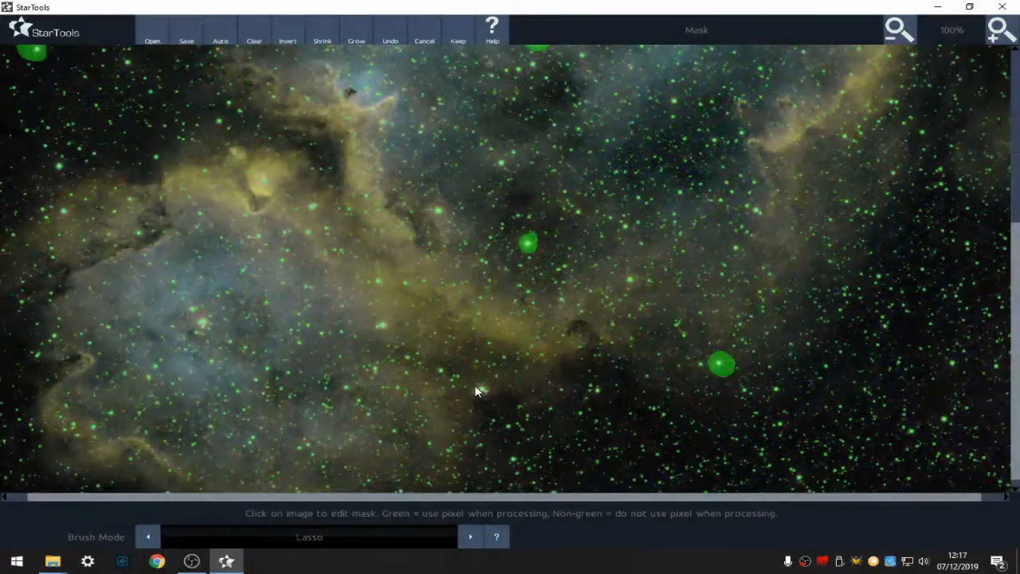
left_click(481, 389)
left_click(896, 32)
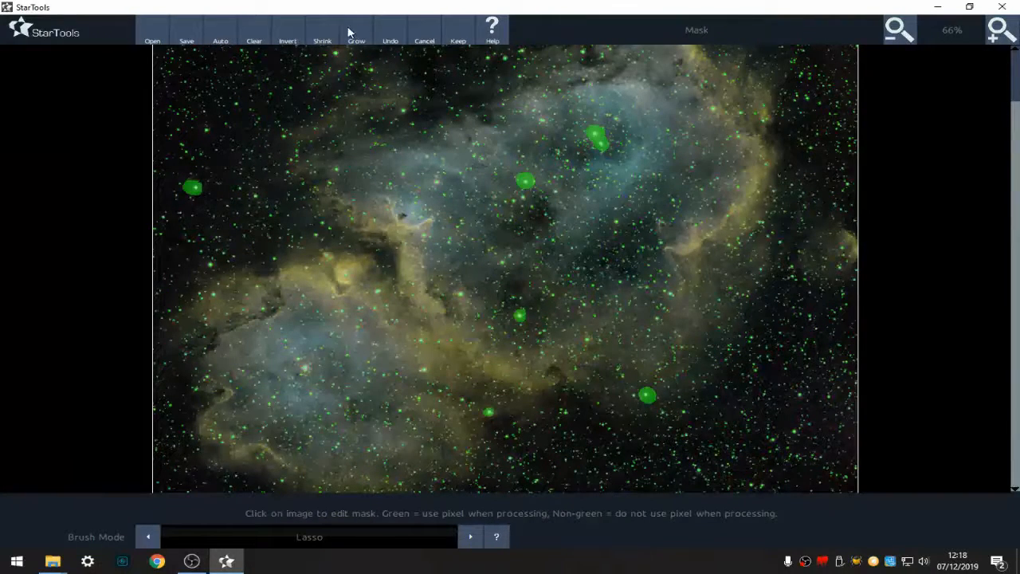
left_click(289, 36)
left_click(458, 42)
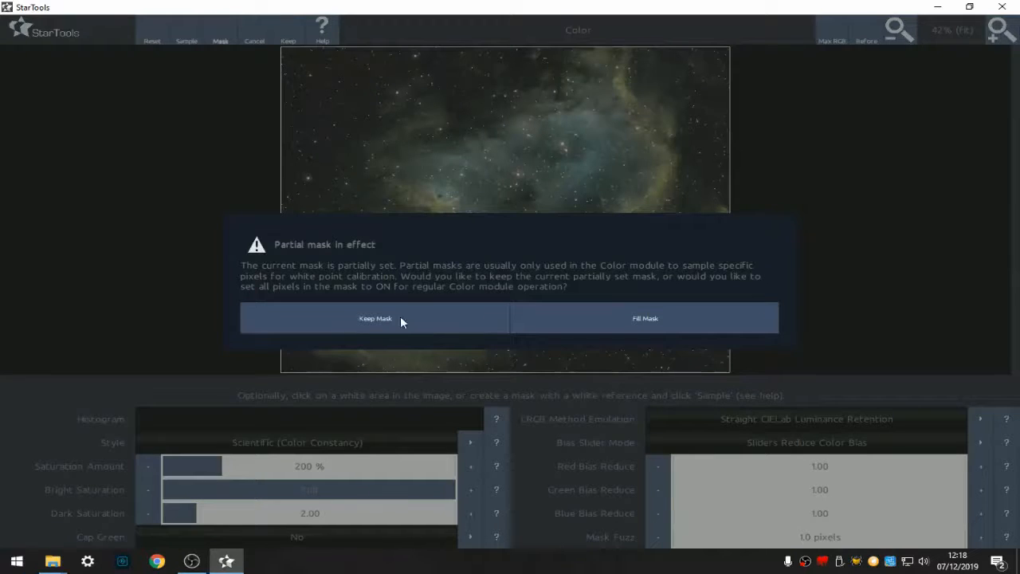
Step: Keep the partial mask for the Color module and set Mask Fuzz to 2.0 pixels
left_click(400, 318)
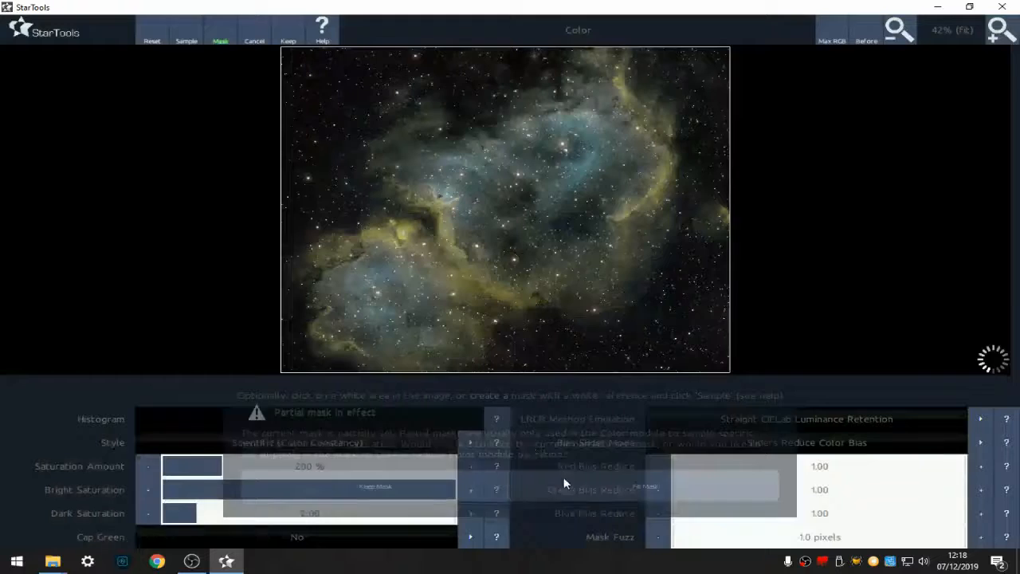
left_click(681, 544)
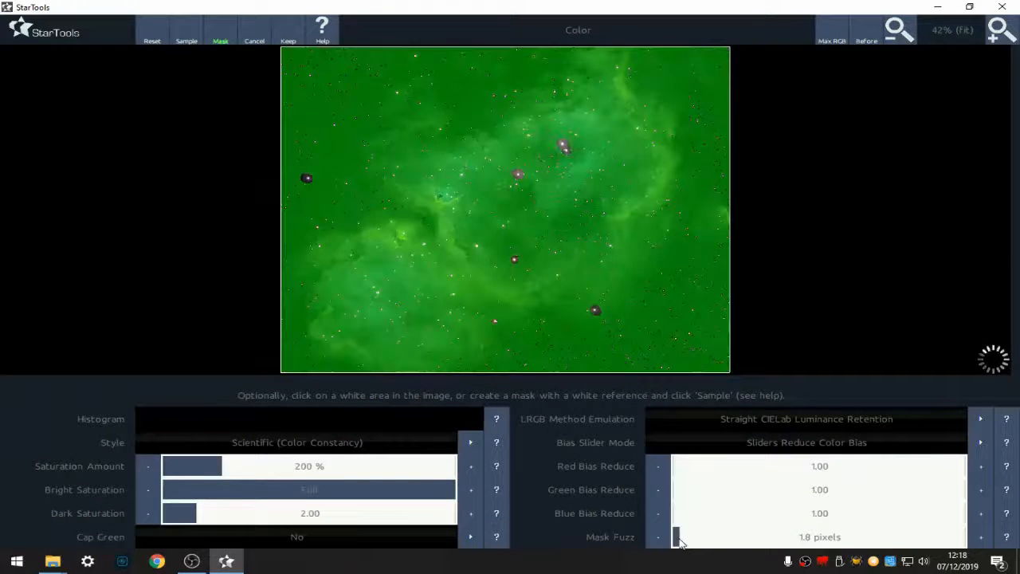
left_click(980, 539)
left_click(980, 538)
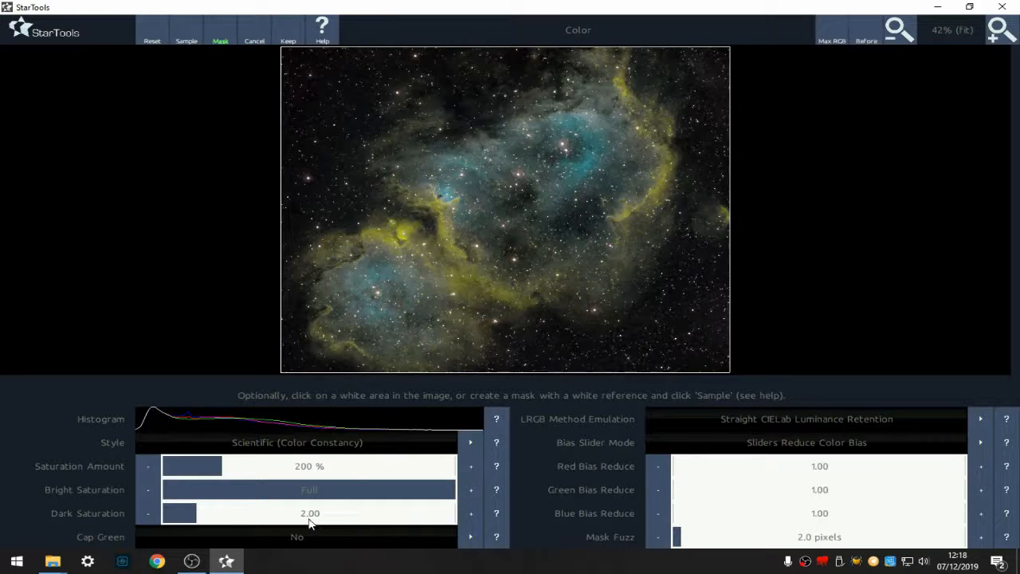
Step: Set Dark Saturation to 6.00 and Cap Green to To Yellow, and compare the nebula's colour with the original
left_click(337, 519)
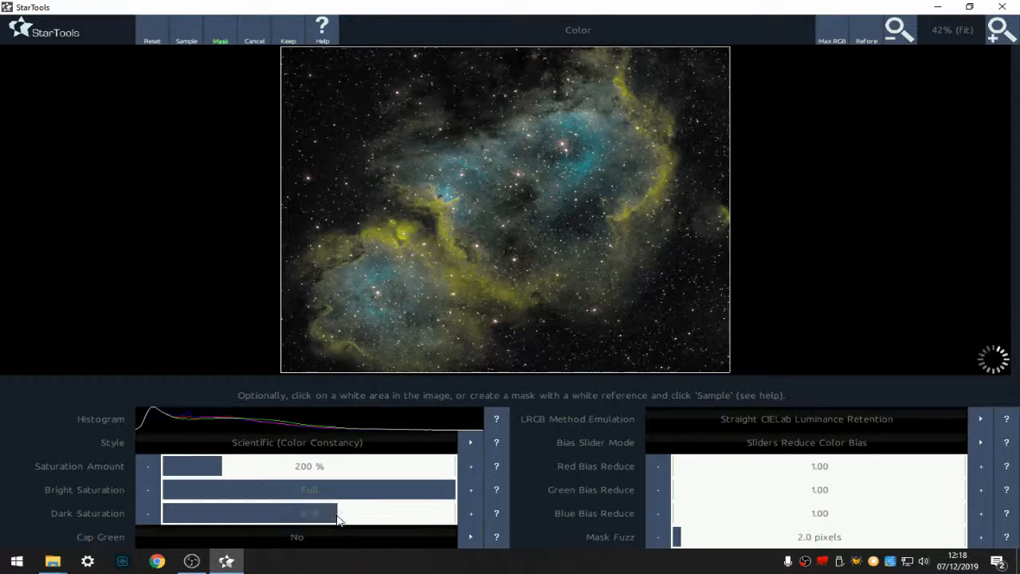
left_click(150, 511)
left_click(149, 511)
left_click(471, 539)
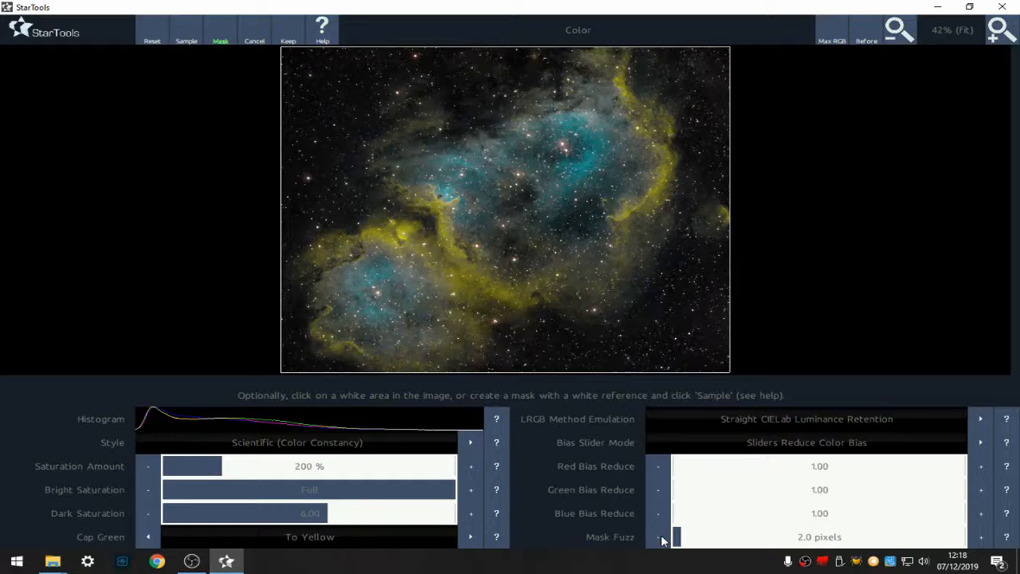
left_click(876, 30)
left_click(877, 31)
left_click(877, 31)
left_click(876, 31)
Step: Set Green Bias Reduce to 1.23 and Blue Bias Reduce to 1.05, and compare the result with the original
left_click(676, 491)
left_click(677, 516)
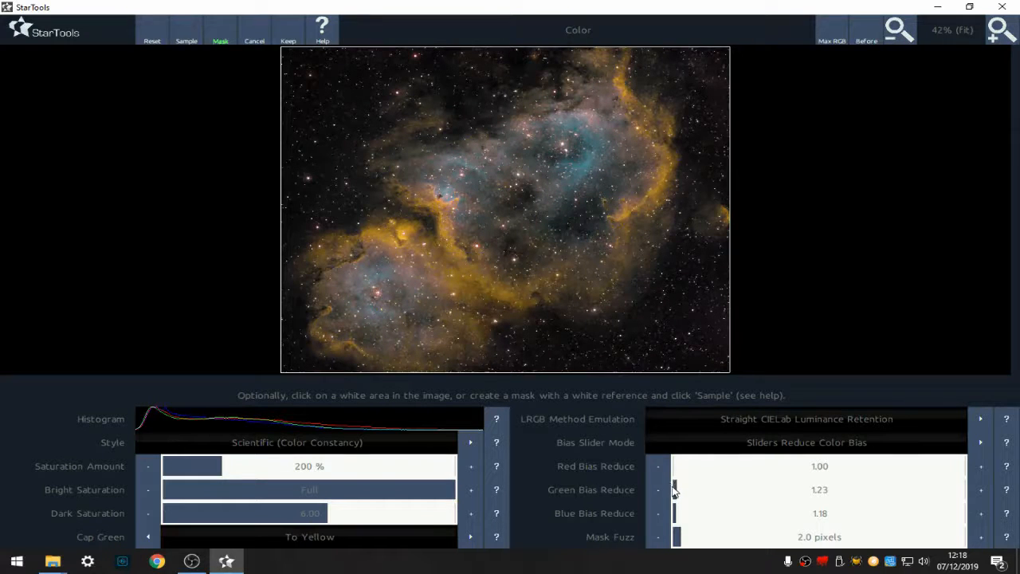
left_click(675, 516)
left_click(666, 517)
left_click(666, 516)
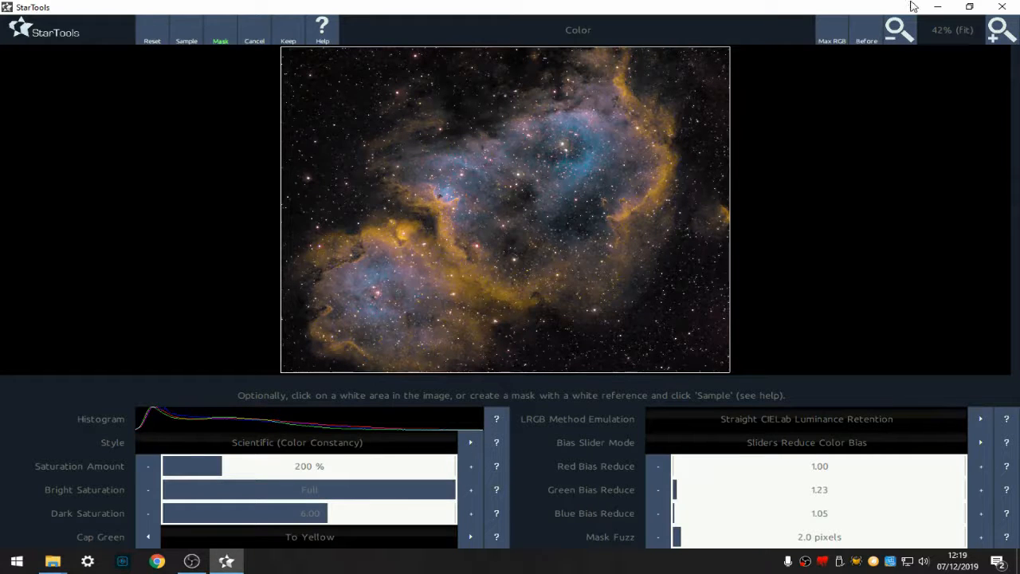
left_click(867, 33)
left_click(867, 34)
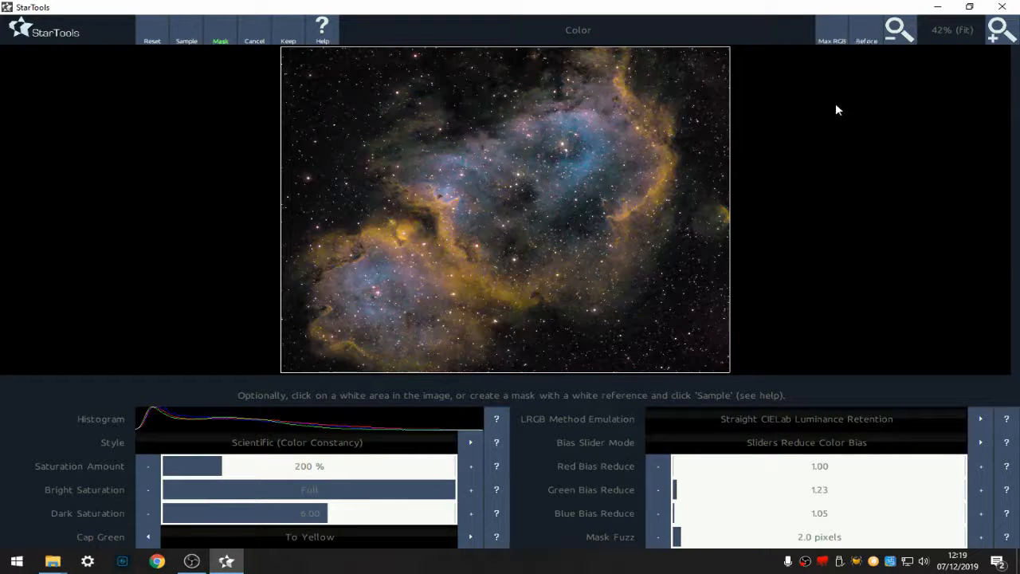
Step: Lower Green Bias Reduce to 1.15 and Blue Bias Reduce to 1.00
left_click(658, 489)
left_click(658, 489)
left_click(658, 489)
left_click(659, 491)
left_click(663, 514)
left_click(663, 515)
left_click(662, 514)
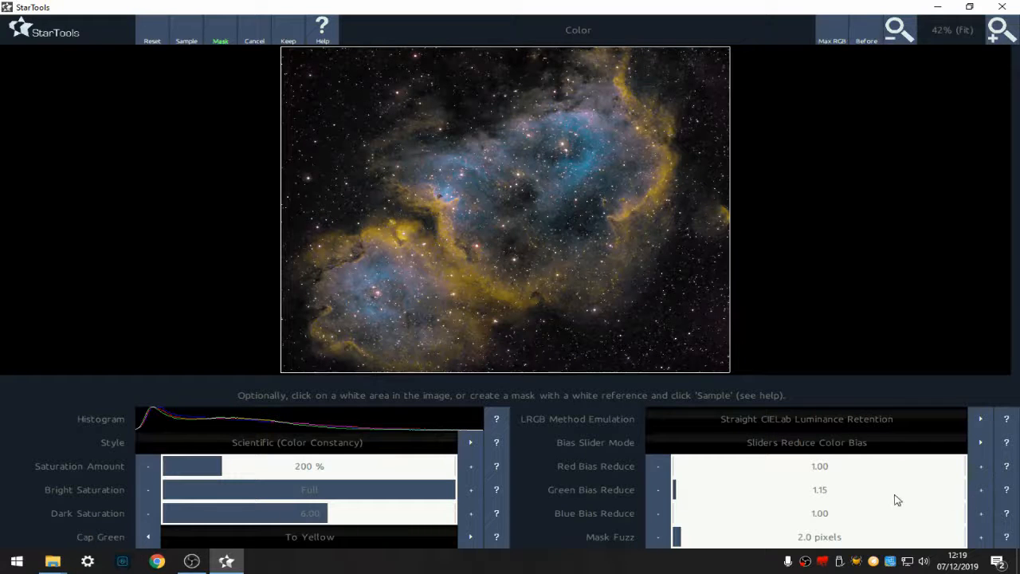
Step: Reduce the green bias setting slightly further, compare with the original and keep the colour adjustment
left_click(658, 489)
left_click(659, 491)
left_click(658, 492)
left_click(872, 44)
left_click(290, 37)
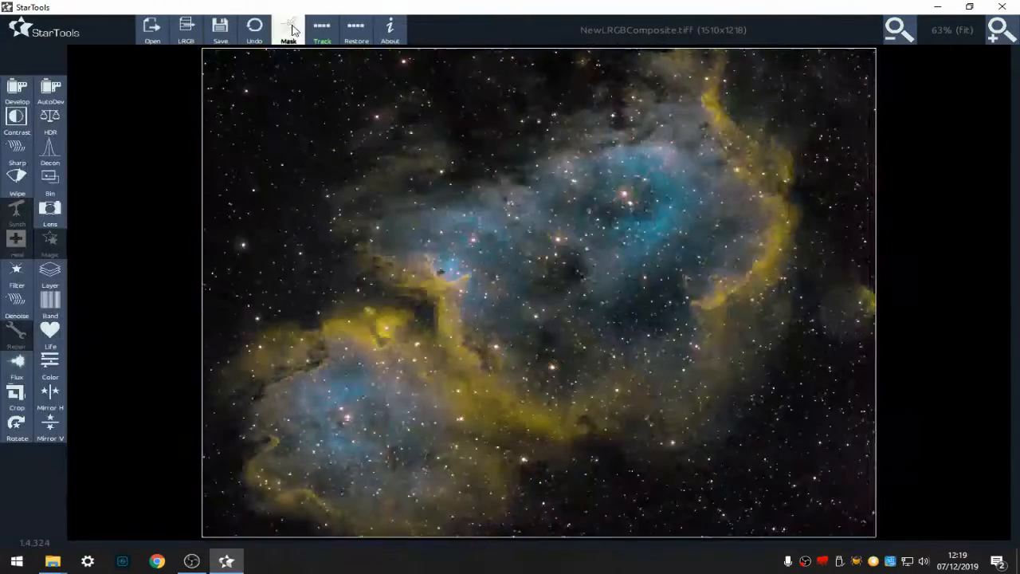
Step: Invert the mask so only the stars are selected, keep it, and open the Color module with the partial mask retained
left_click(290, 32)
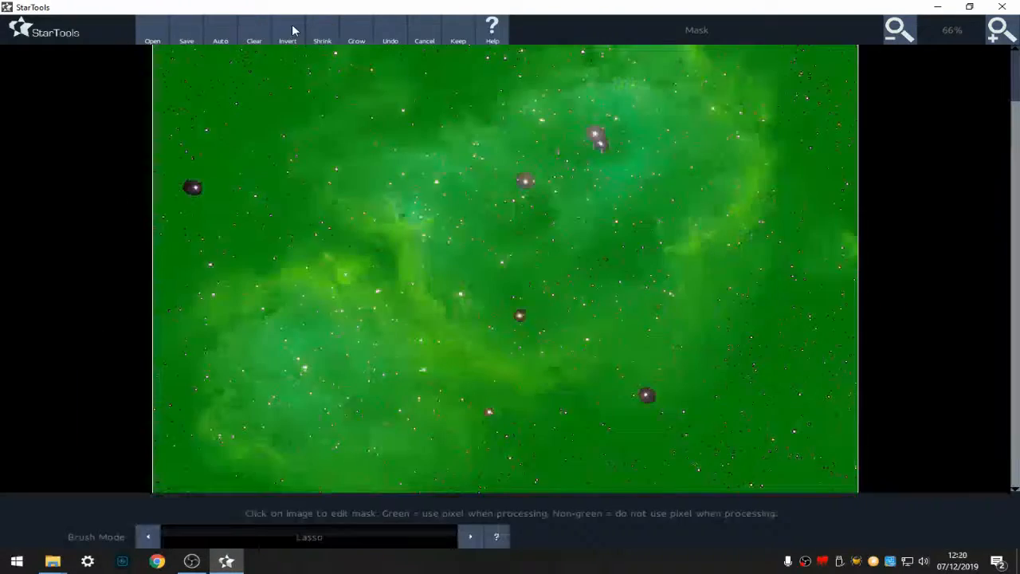
left_click(457, 33)
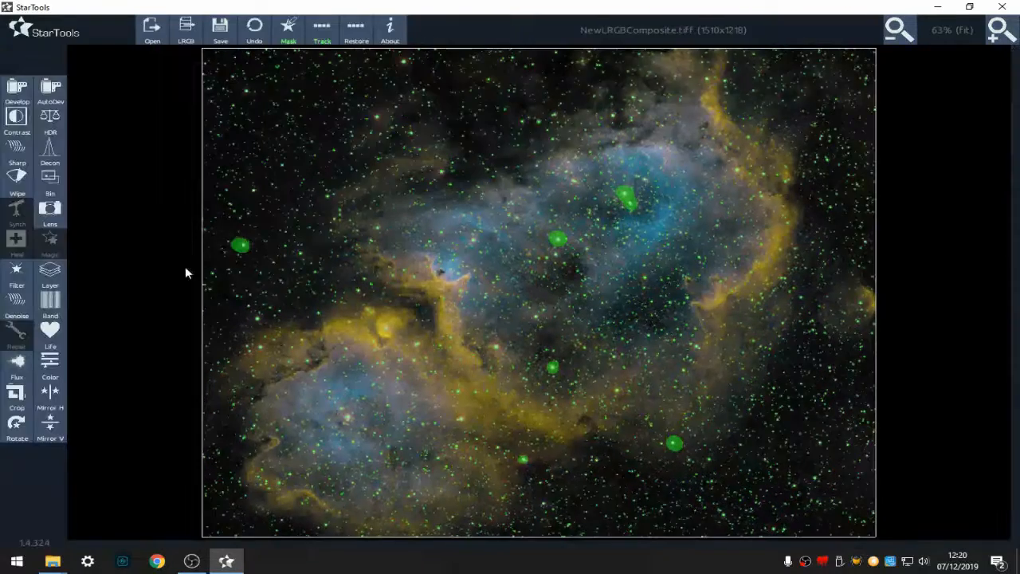
left_click(46, 363)
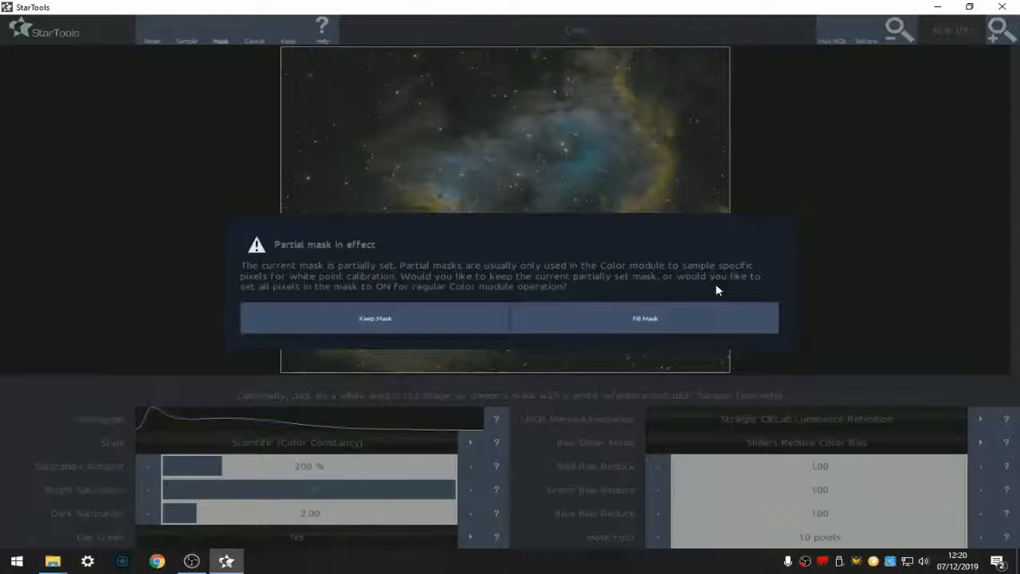
left_click(460, 323)
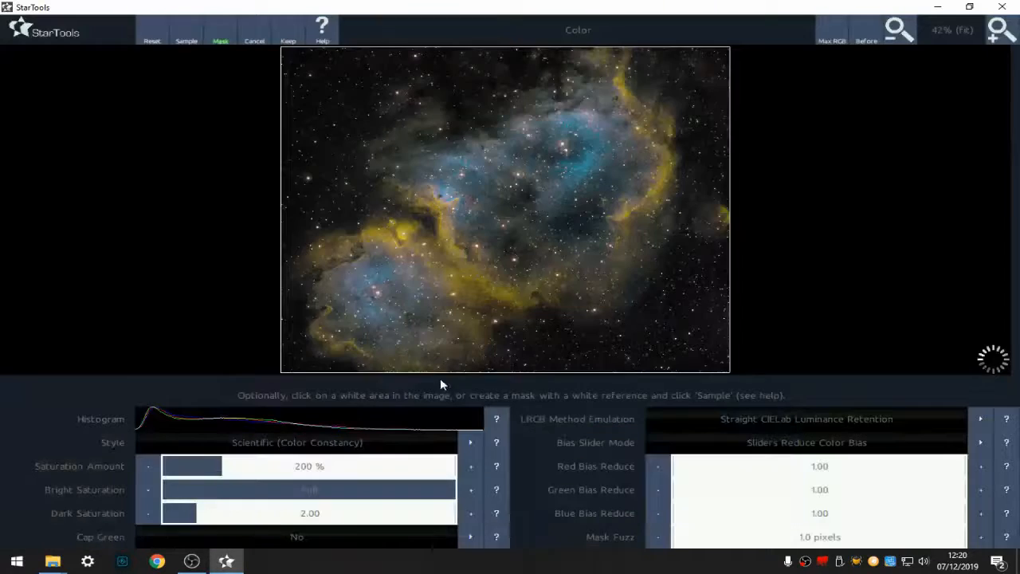
Step: Set the masked stars' Saturation Amount to 100 % and Dark Saturation to 1.00
left_click(200, 472)
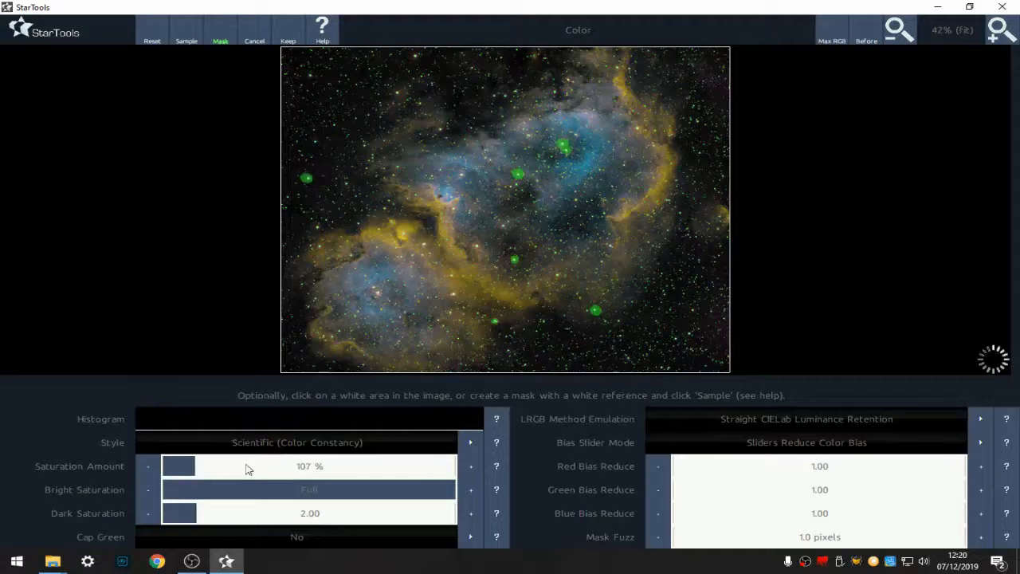
left_click(140, 464)
left_click(142, 472)
left_click(141, 472)
left_click(142, 472)
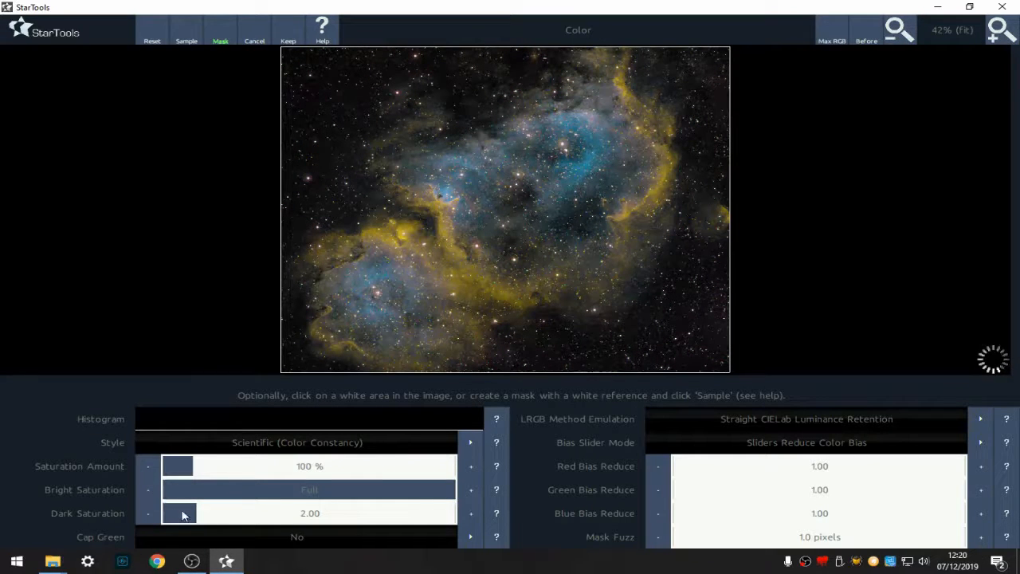
left_click_drag(182, 514, 145, 510)
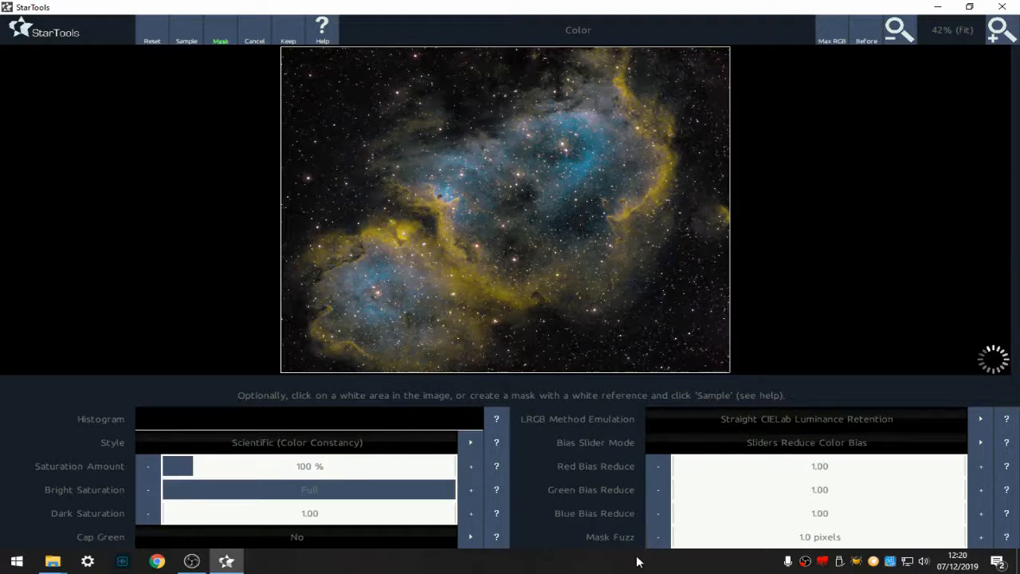
Step: Set Mask Fuzz to 2.0 pixels and compare the stars' colour with the original up close
left_click(677, 536)
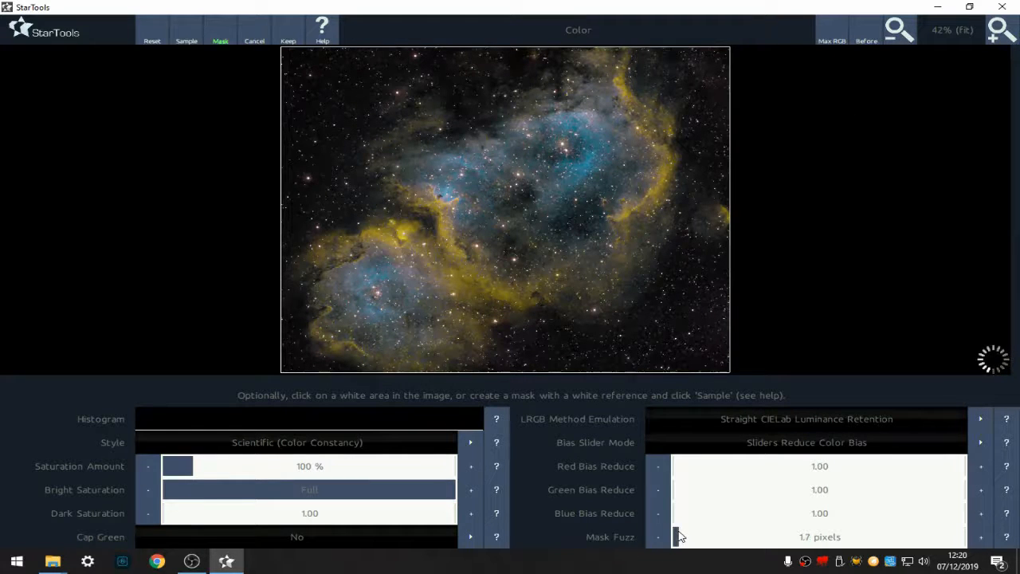
left_click(981, 536)
left_click(981, 536)
left_click(981, 536)
left_click(1007, 37)
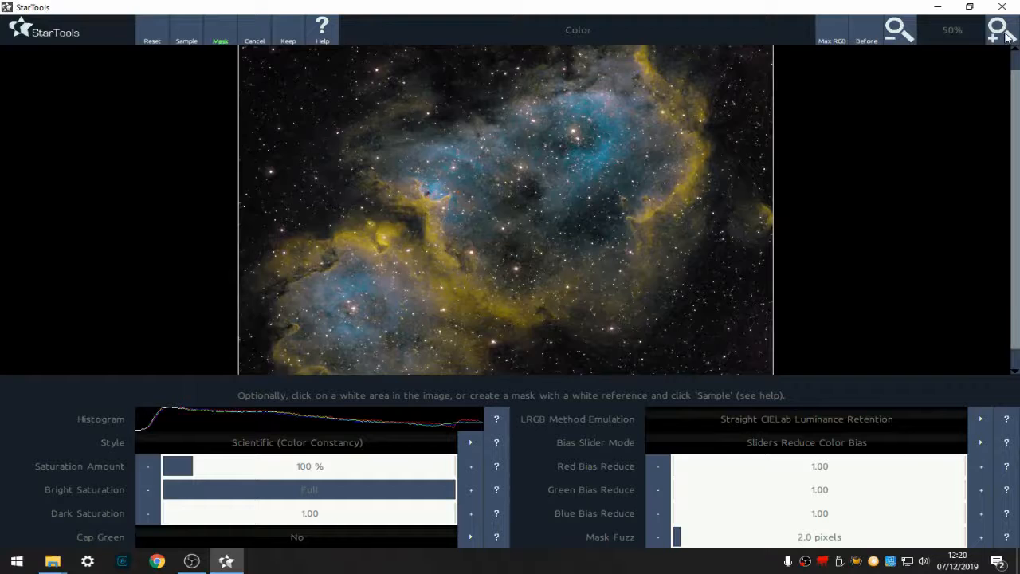
left_click(876, 35)
left_click(1000, 32)
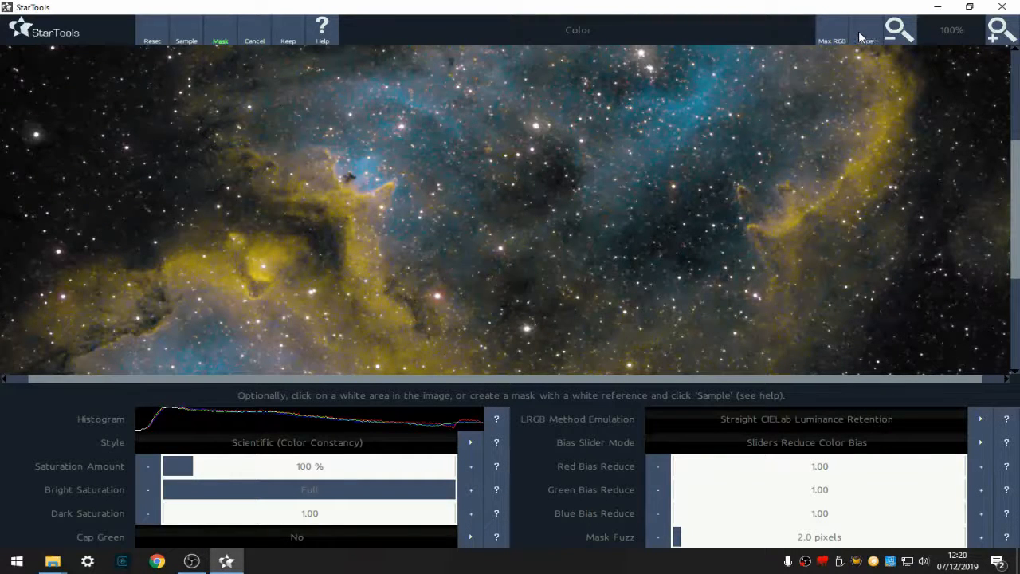
Step: Set Red Bias Reduce to 1.15 and compare the stars in the upper nebula with the original
left_click(676, 463)
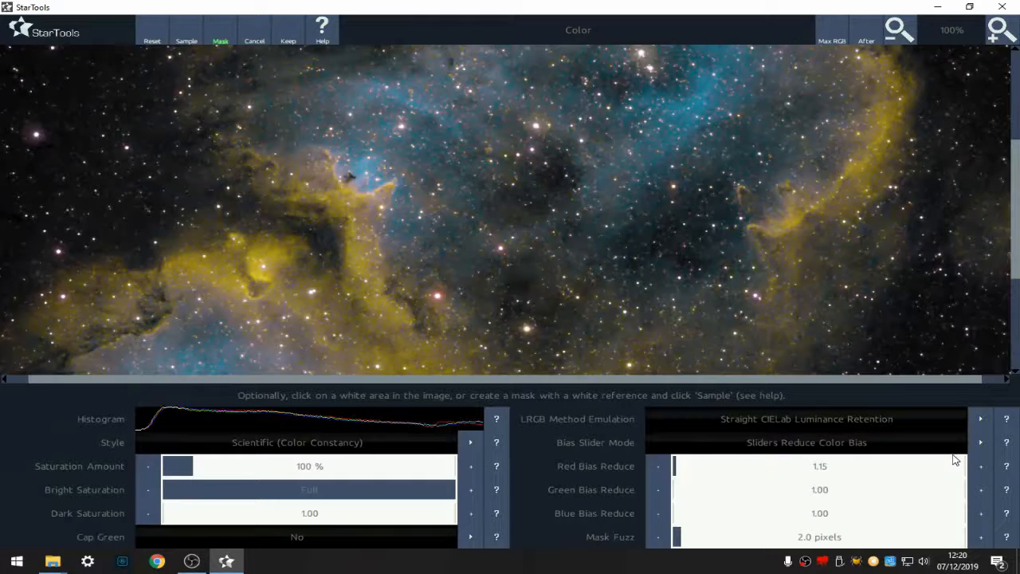
left_click(866, 37)
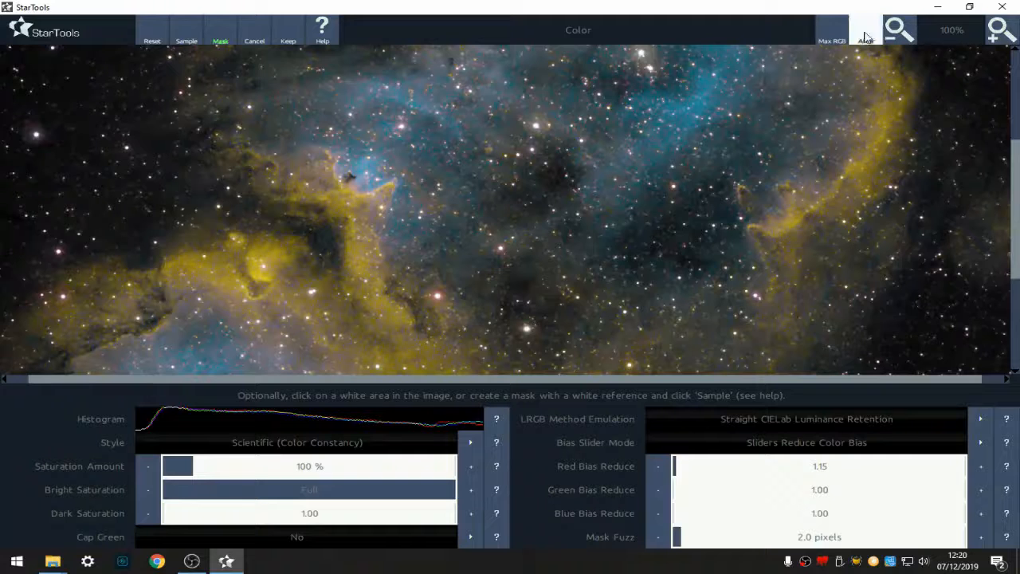
mouse_move(1016, 136)
left_mouse_down()
mouse_move(1016, 118)
mouse_move(1016, 134)
left_mouse_up()
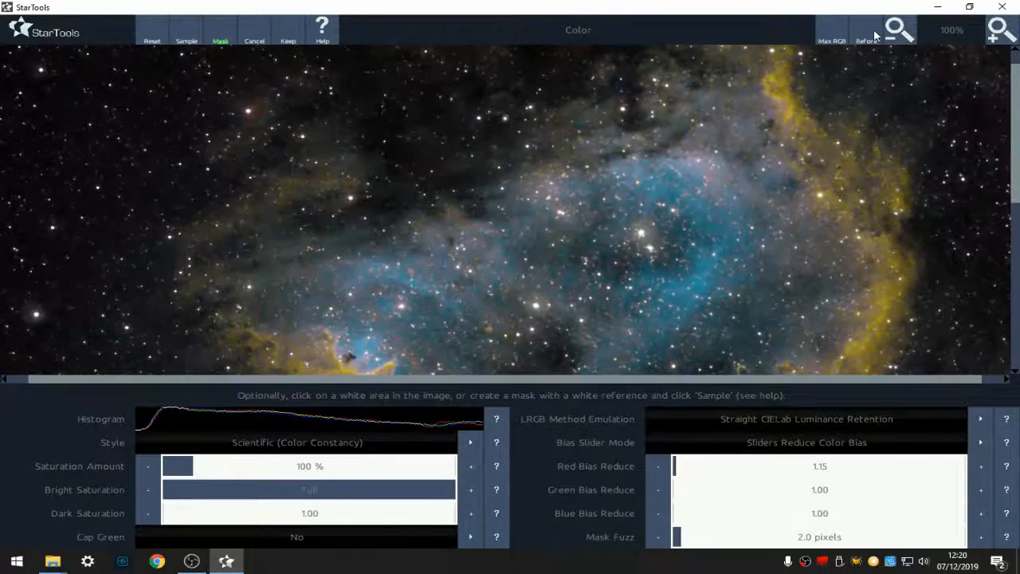
left_click(996, 32)
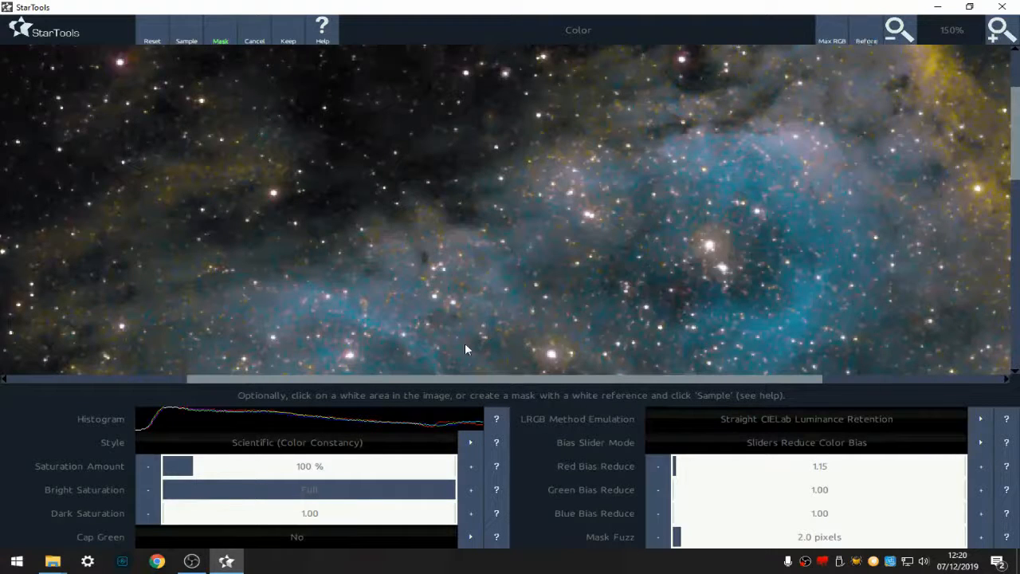
Step: Set the stars' Saturation Amount to 155 % and compare the result with the original
left_click_drag(210, 473, 176, 480)
left_click(209, 473)
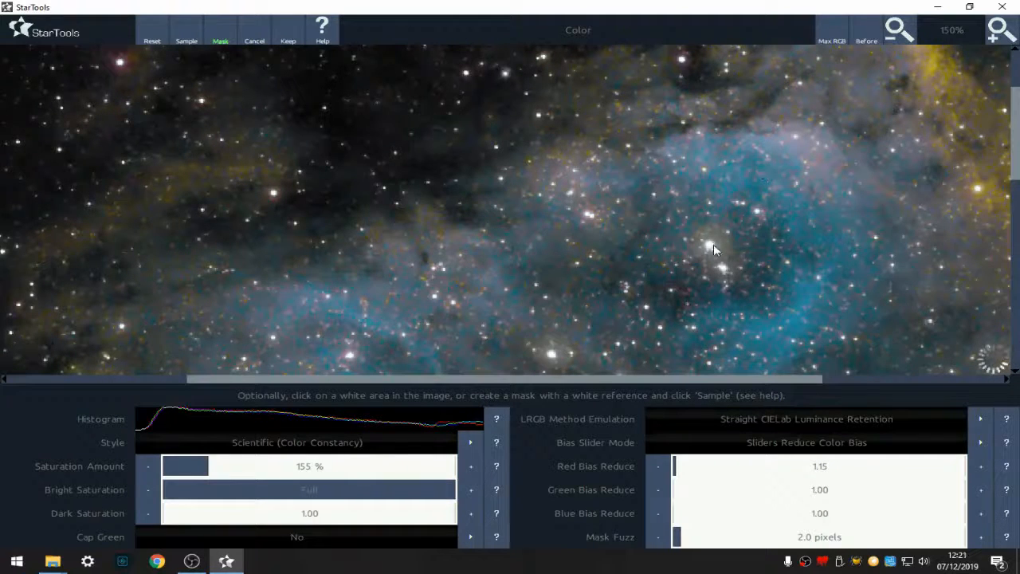
left_click(890, 31)
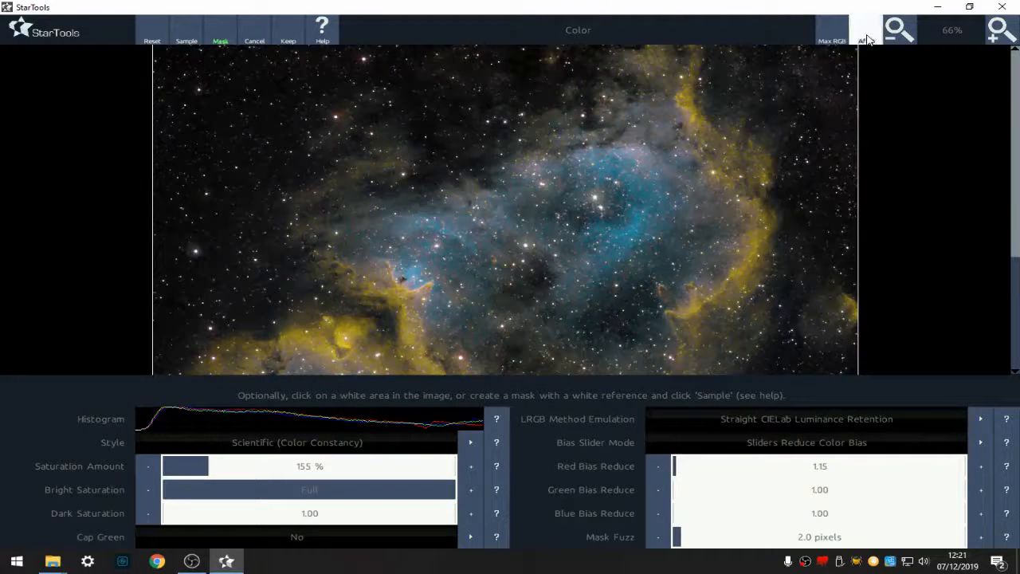
Step: Raise the stars' Saturation Amount to 200 % and compare the result with the original at several magnifications
left_click(223, 466)
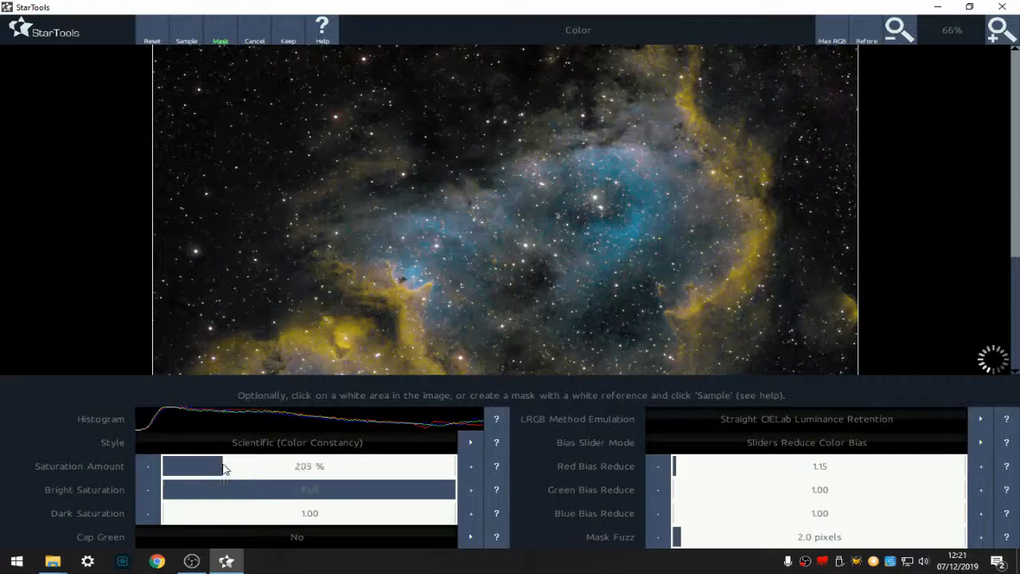
left_click(144, 470)
left_click(144, 470)
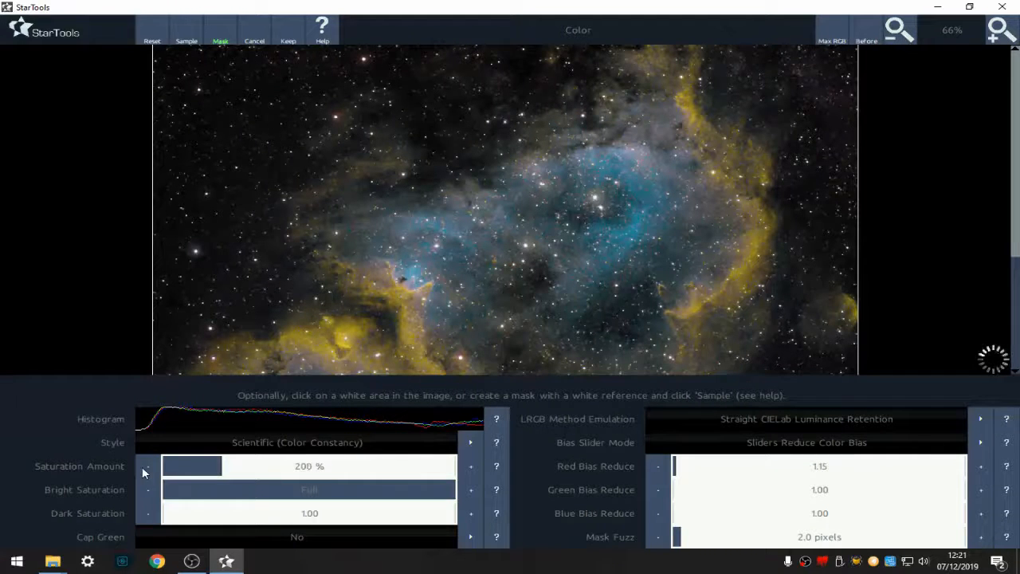
left_click(997, 31)
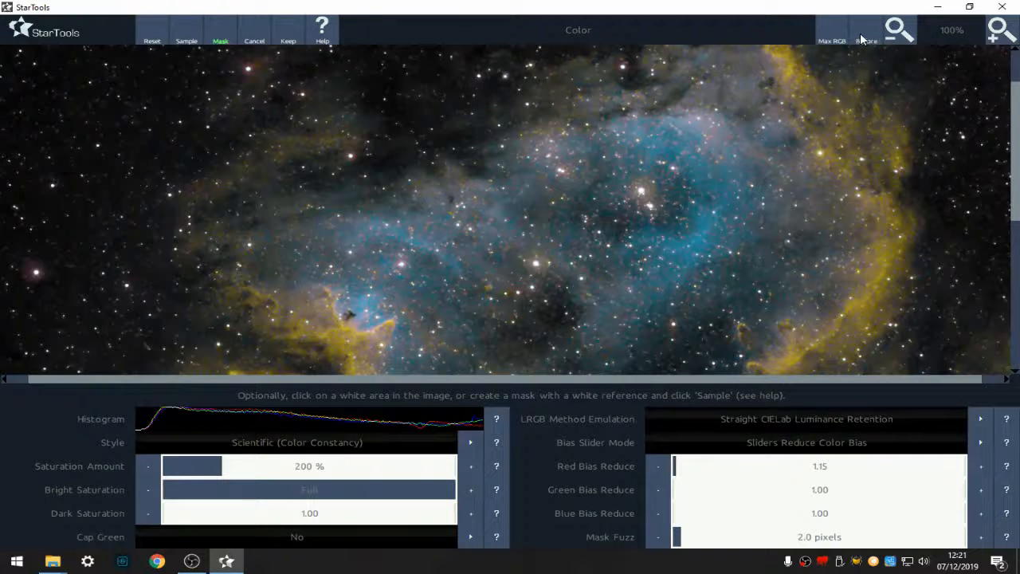
left_click(897, 32)
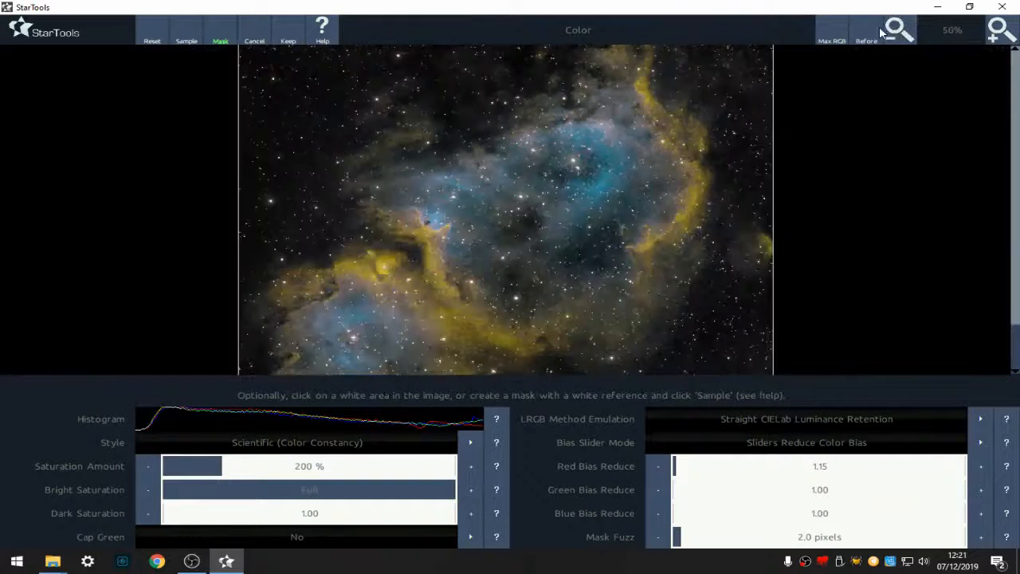
left_click(871, 33)
left_click(871, 33)
left_click(870, 32)
Step: Add the unmasked bright star beside the central yellow ridge to the star mask and keep the mask
left_click(221, 37)
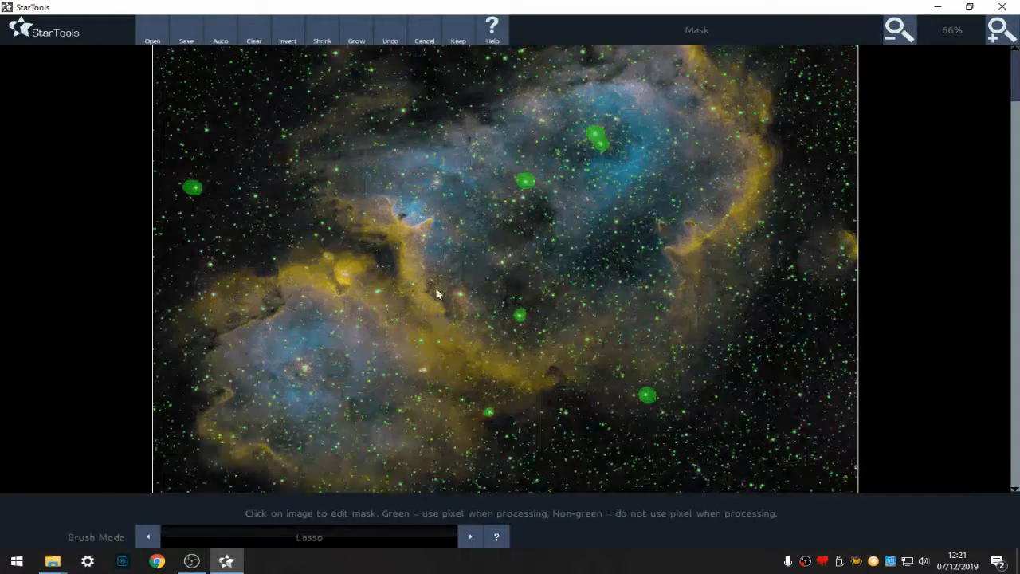
left_click(998, 39)
left_click(998, 40)
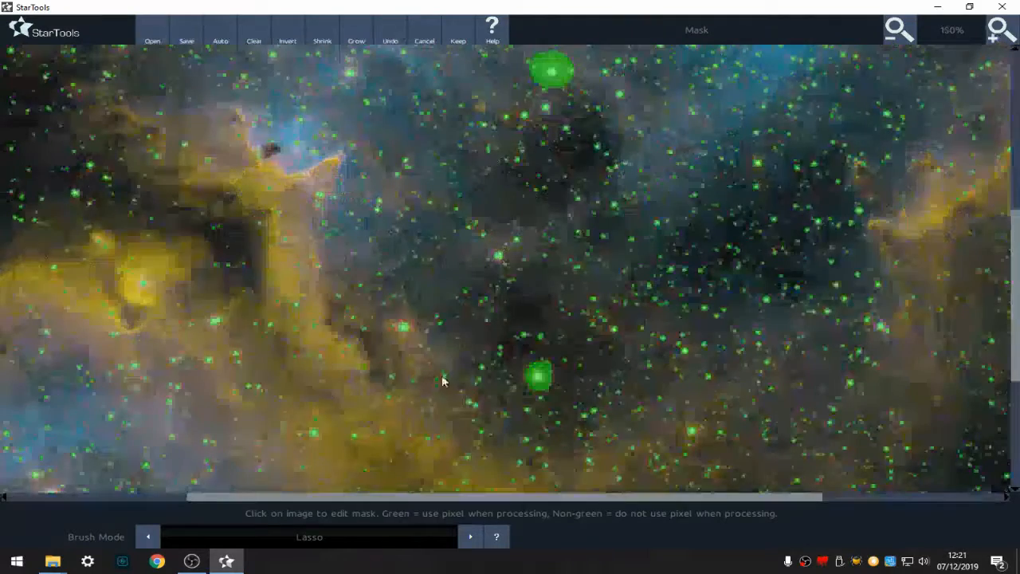
left_click(404, 323)
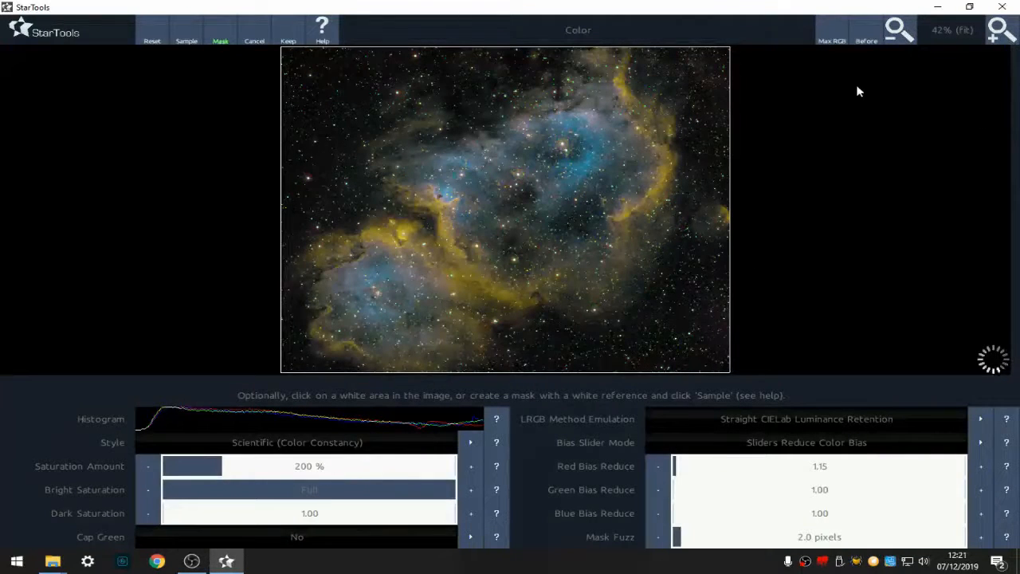
Step: Lower Red Bias Reduce for the masked stars to 1.10
left_click(1000, 28)
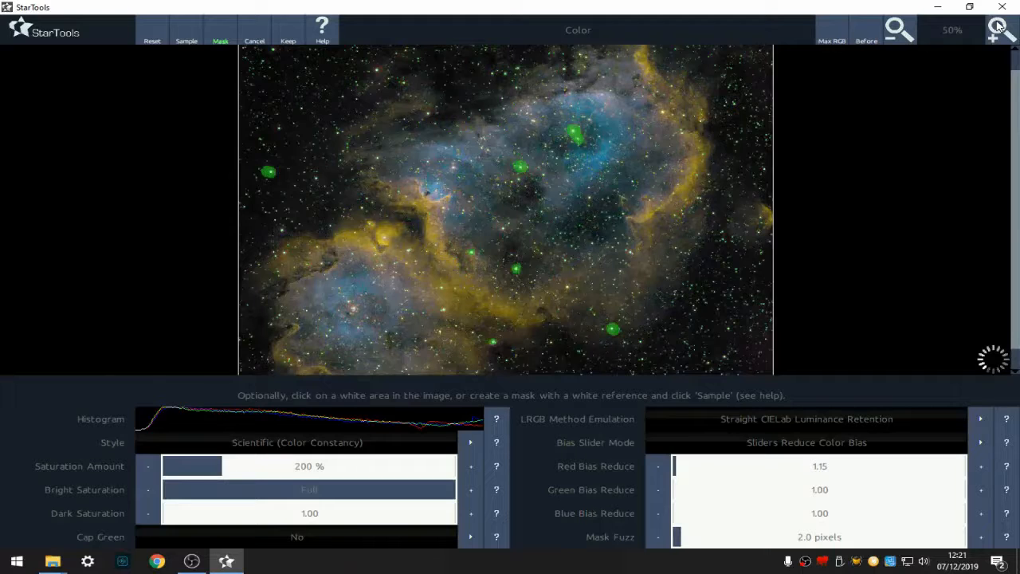
left_click(999, 28)
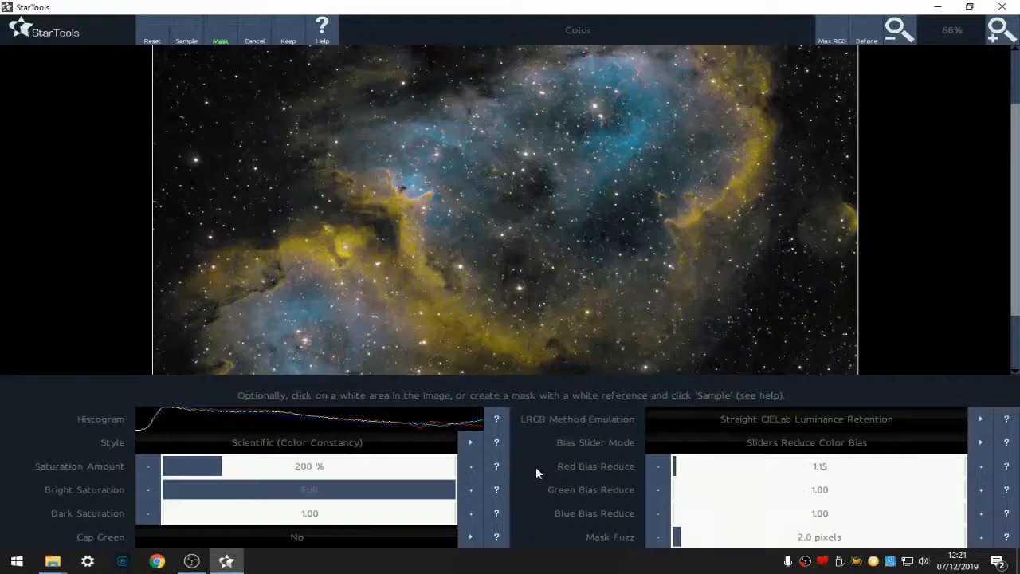
left_click(667, 471)
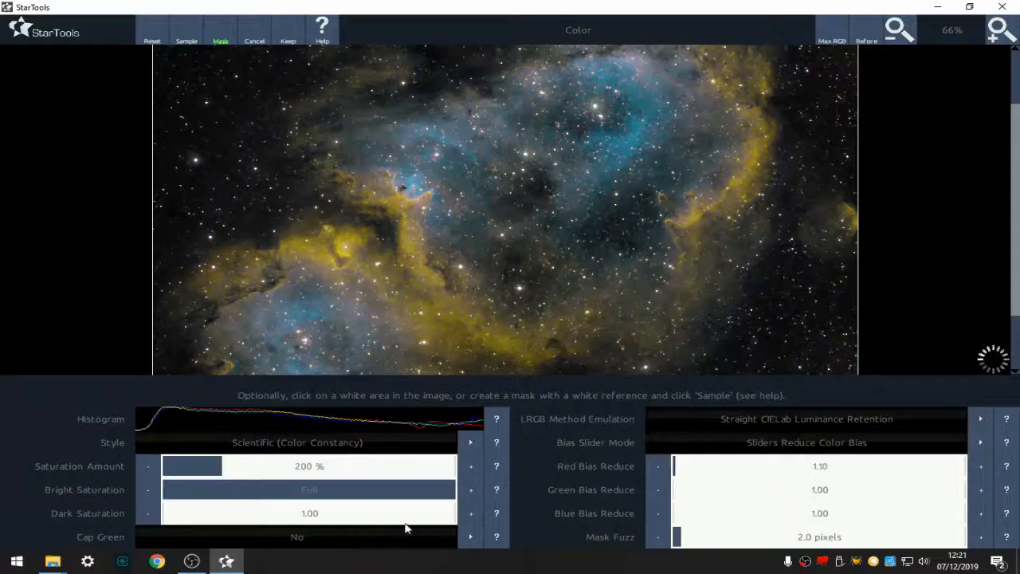
Step: Set Dark Saturation to 1.60, compare the stars with the original, and keep the colour adjustment
left_click(182, 520)
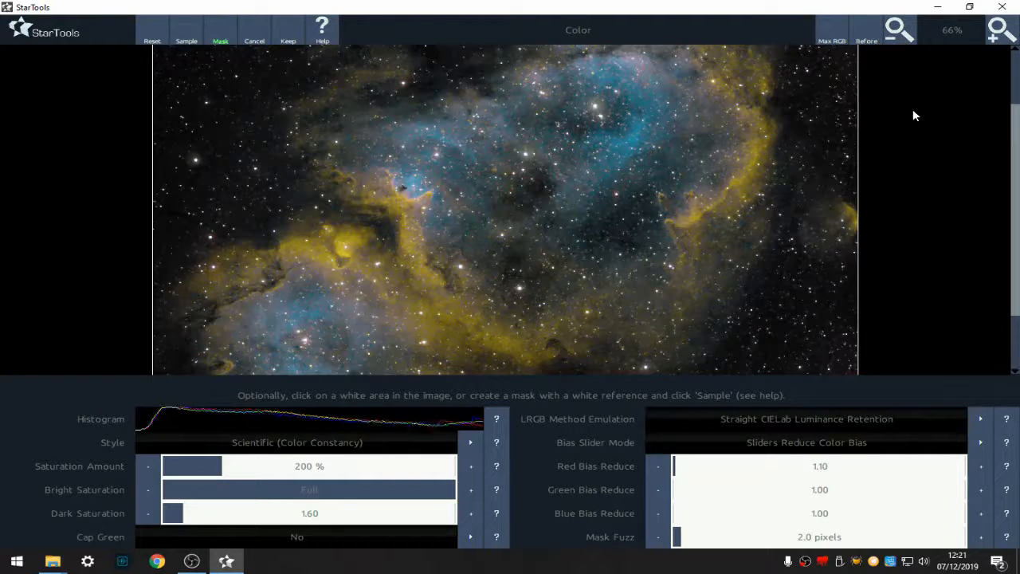
left_click(871, 39)
left_click(871, 38)
left_click(871, 38)
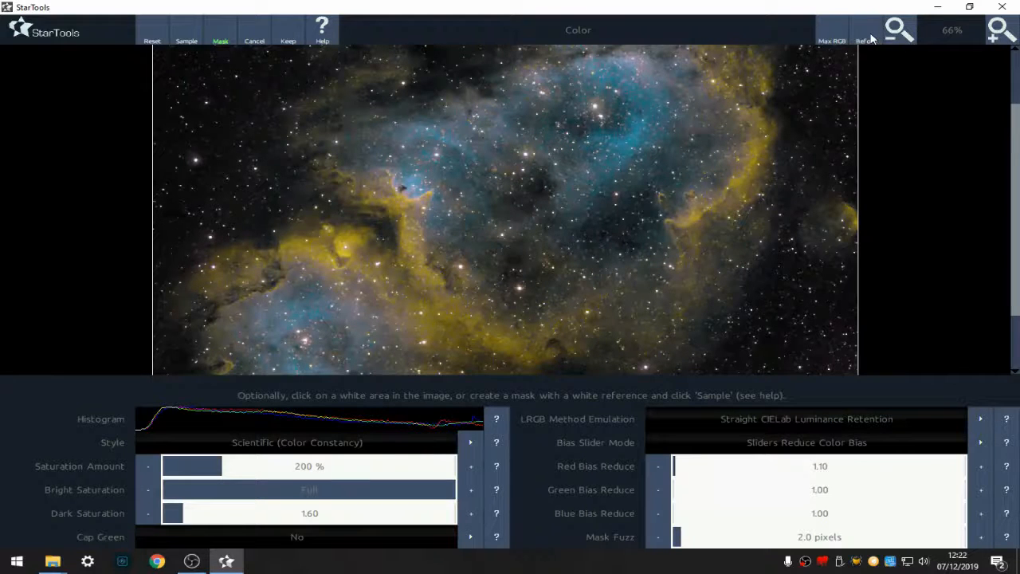
left_click(297, 39)
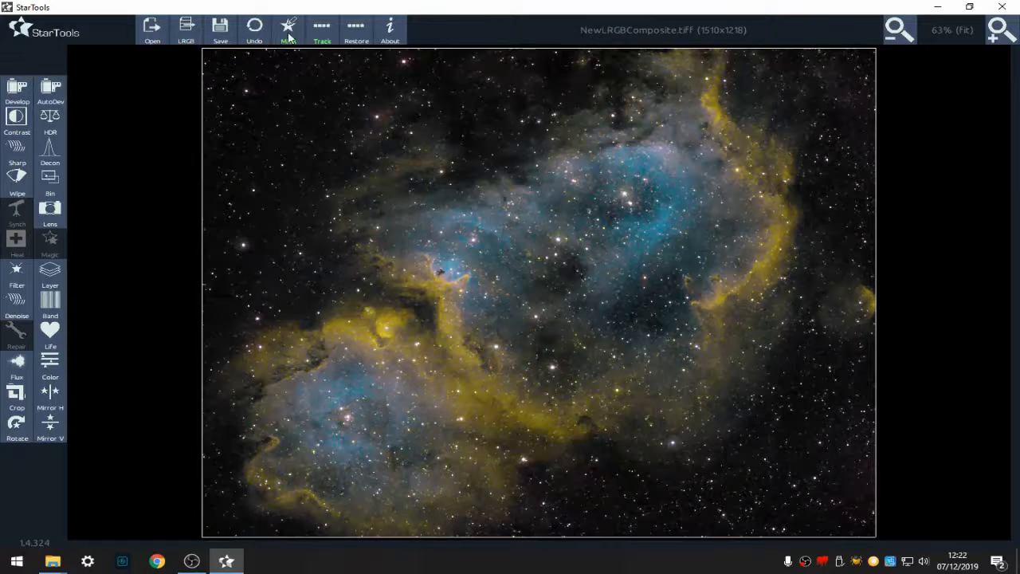
Step: Save the image as NewLRGBComposite2.tiff in the new project folder and close StarTools
left_click(221, 29)
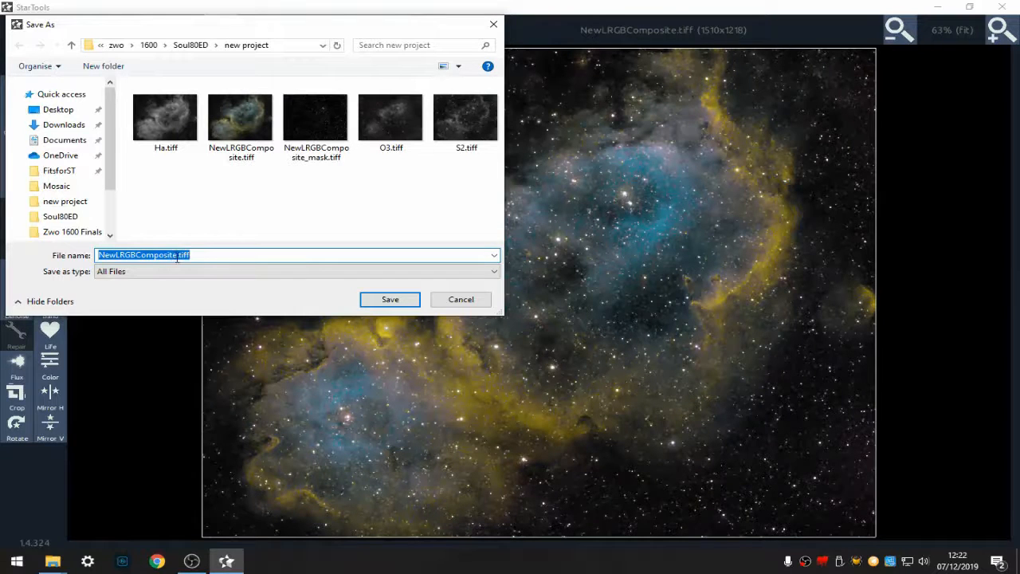
left_click(176, 255)
type("2")
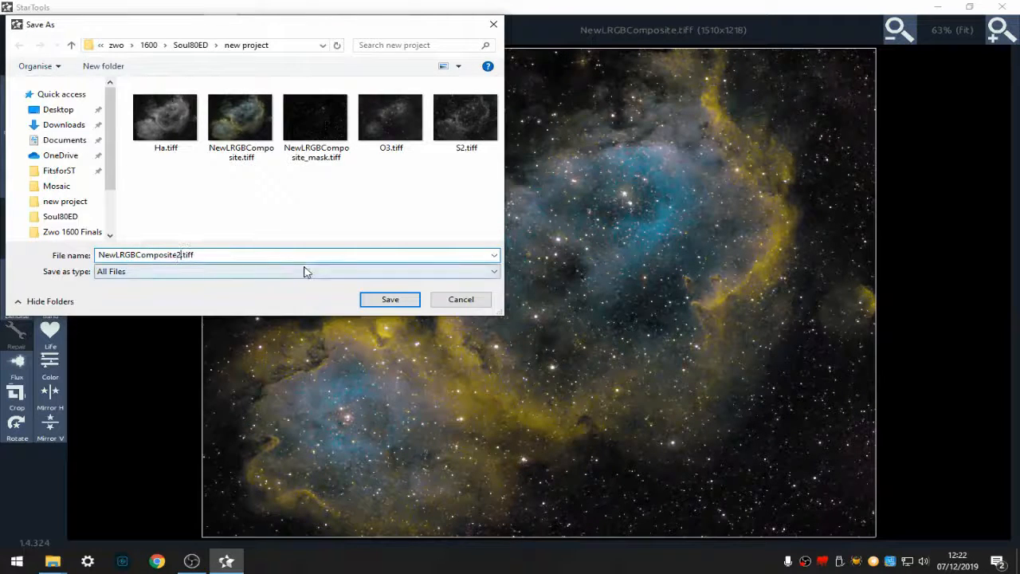
left_click(393, 297)
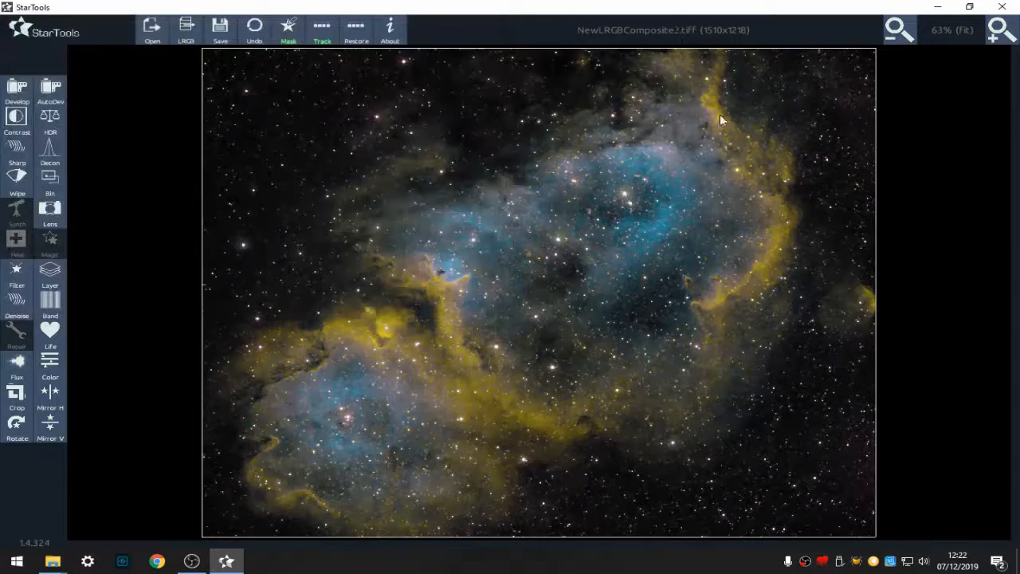
left_click(1002, 8)
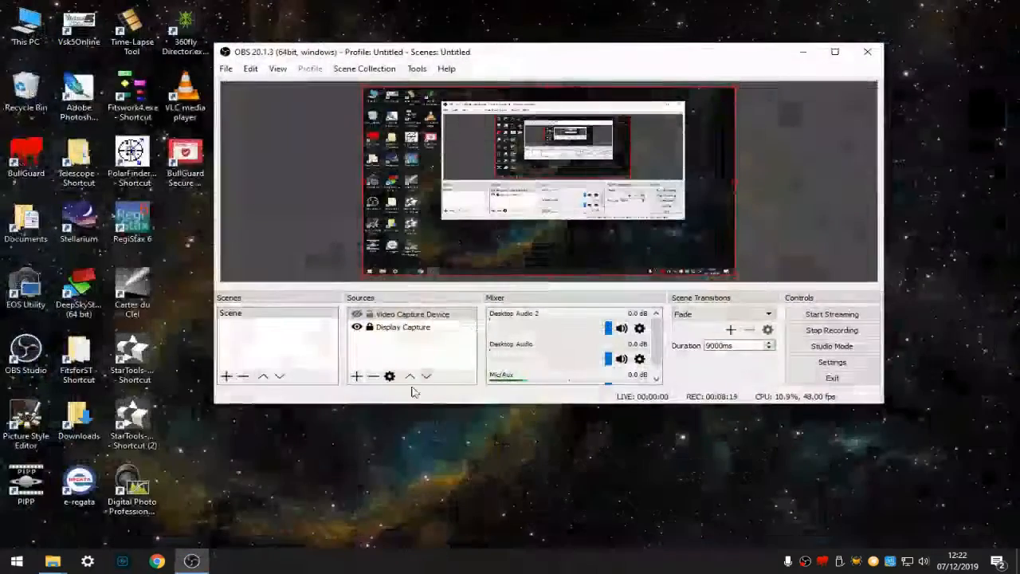
Step: Launch Digital Photo Professional 4 and open NewLRGBComposite2.tiff for editing from the Soul80ED new project folder
left_click(127, 490)
double_click(126, 491)
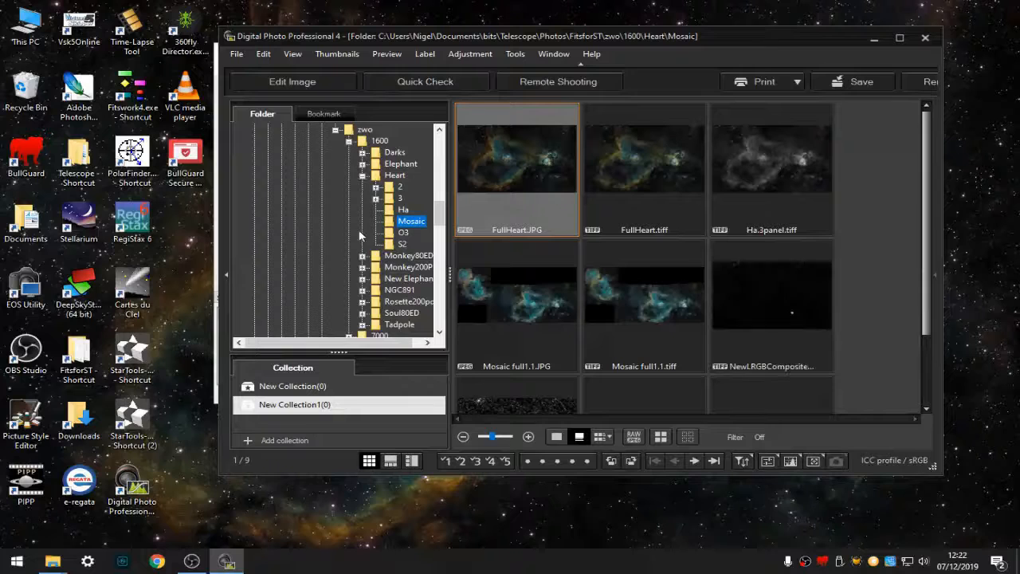
left_click(362, 314)
left_click(398, 281)
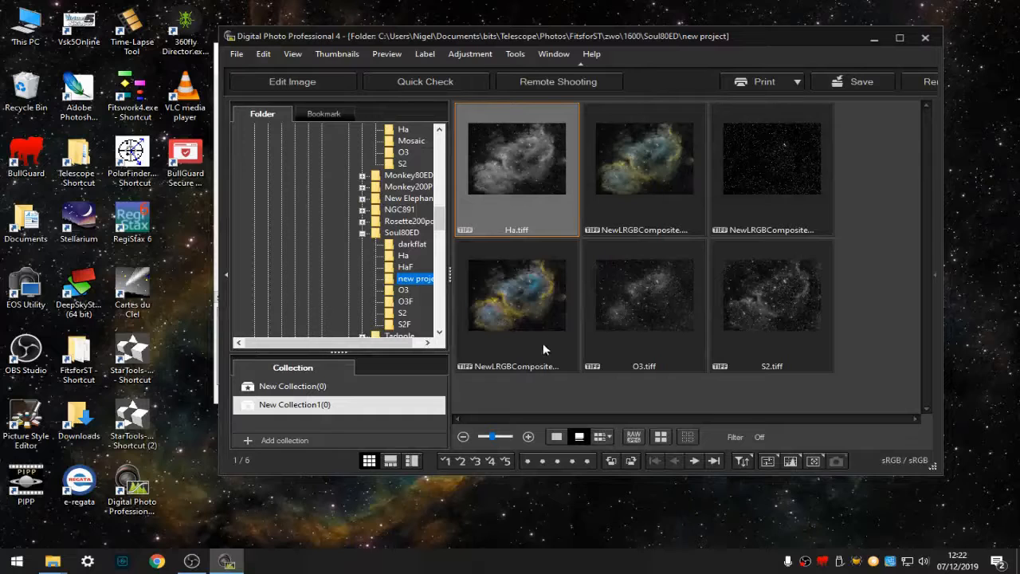
double_click(546, 311)
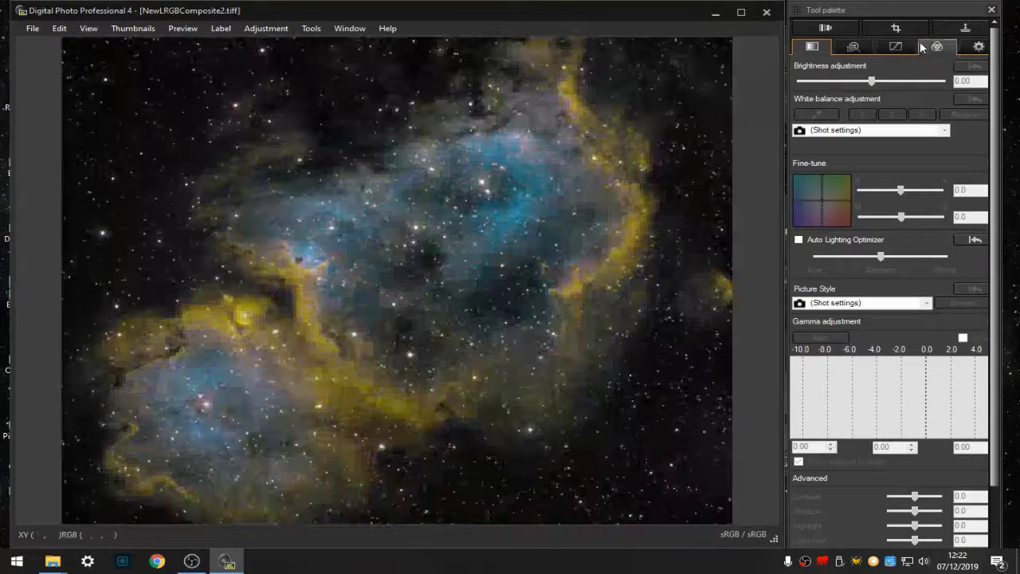
Step: Adjust Yellow to hue -17.0, saturation 3.0 and luminance -2.0, and Aqua to hue 1.0, saturation 2.0 and luminance 3.0
left_click(937, 46)
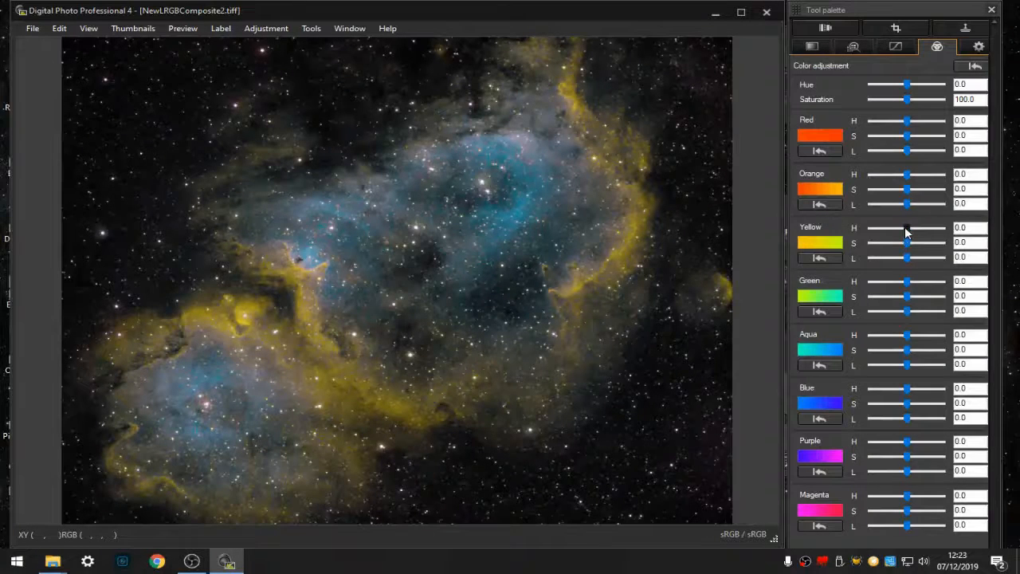
left_click_drag(906, 231, 865, 229)
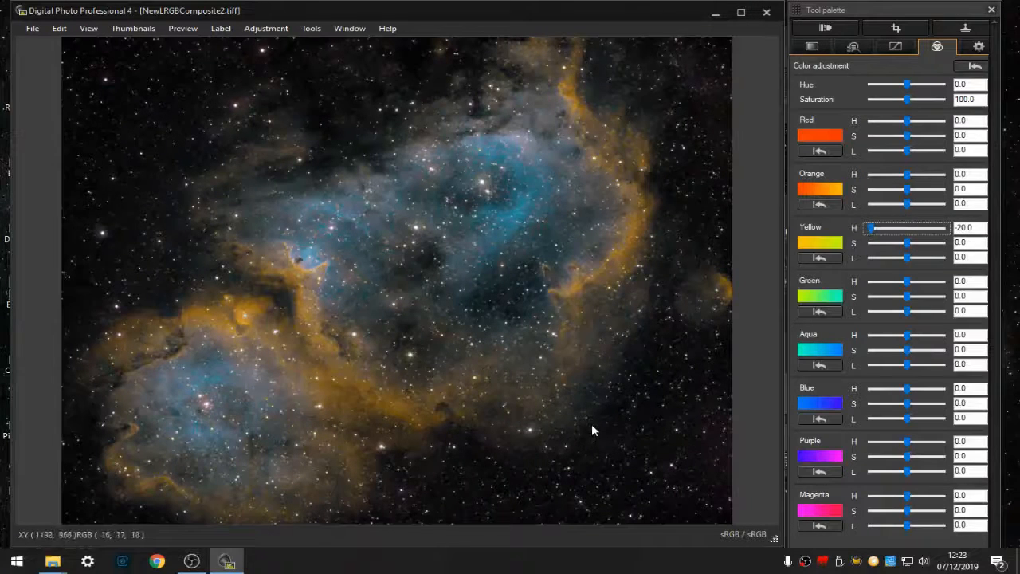
left_click_drag(871, 229, 904, 273)
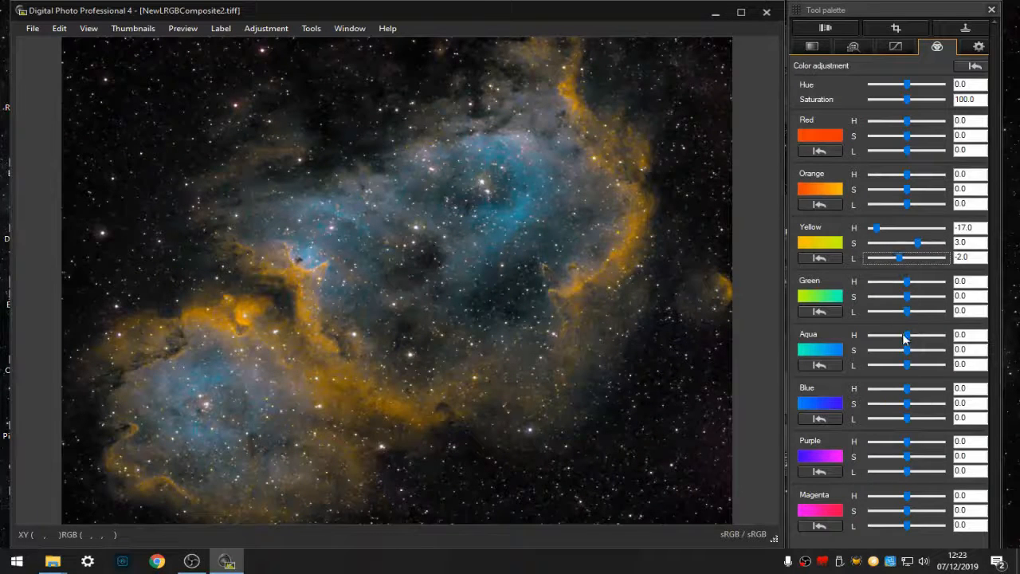
left_click_drag(913, 339, 917, 364)
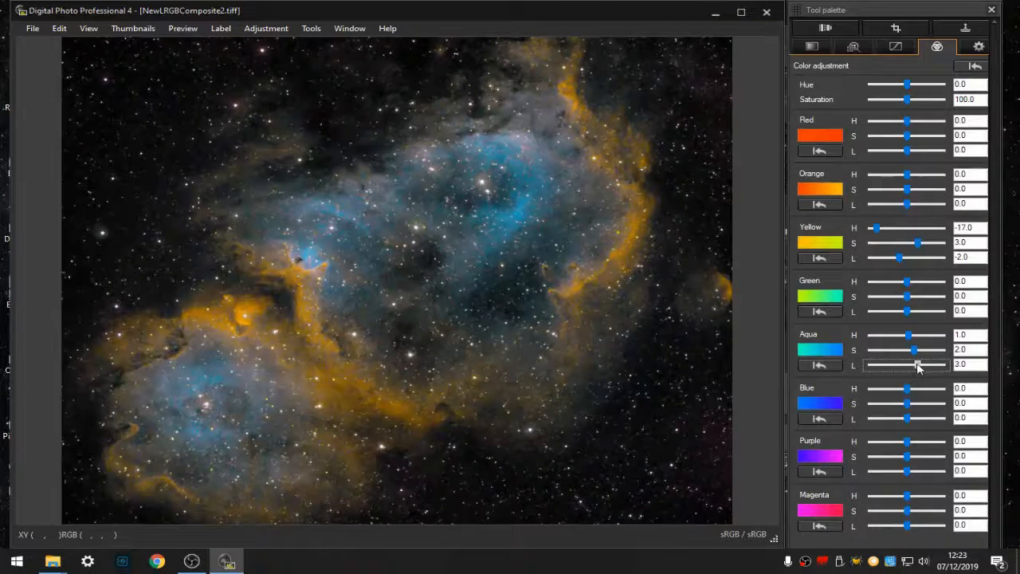